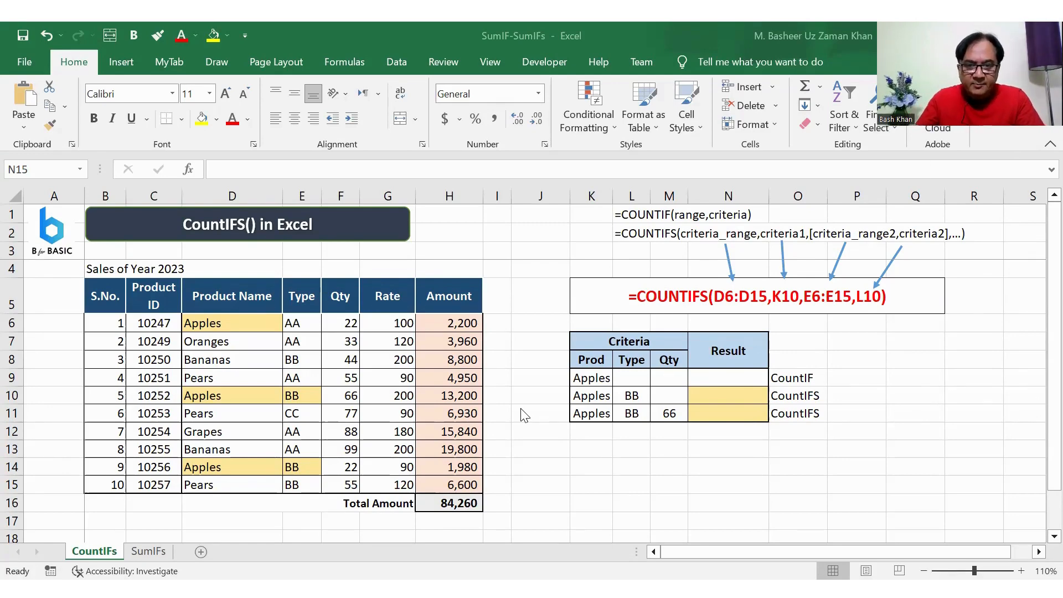
# Examine the sales table's product ID, name, type and quantity columns, the amounts and the total formula in H16.
pyautogui.click(152, 322)
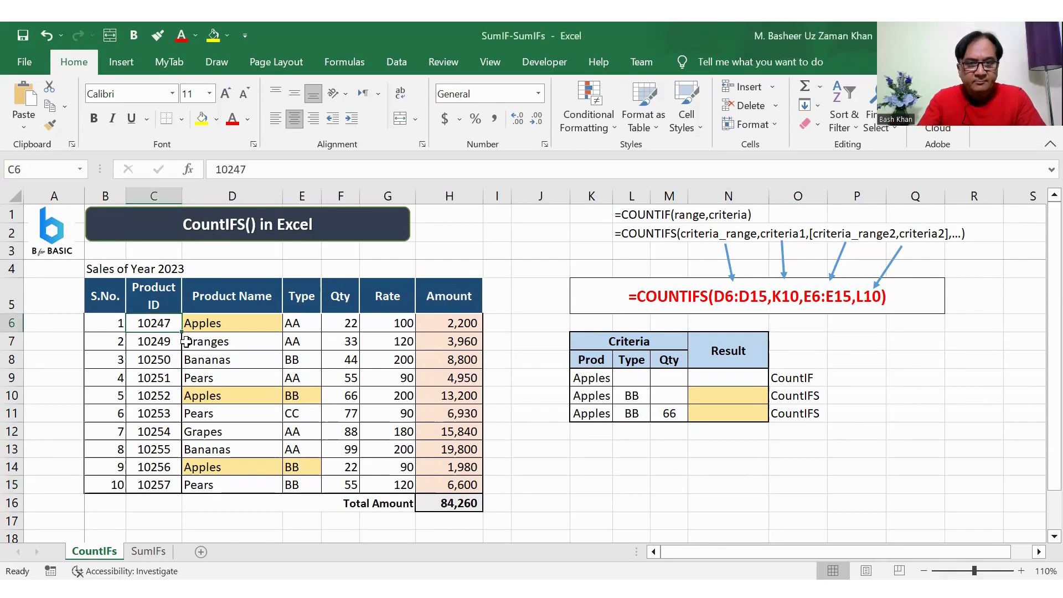
pyautogui.press('Right')
pyautogui.press('Right')
pyautogui.press('Right')
pyautogui.press('Left')
pyautogui.press('Left')
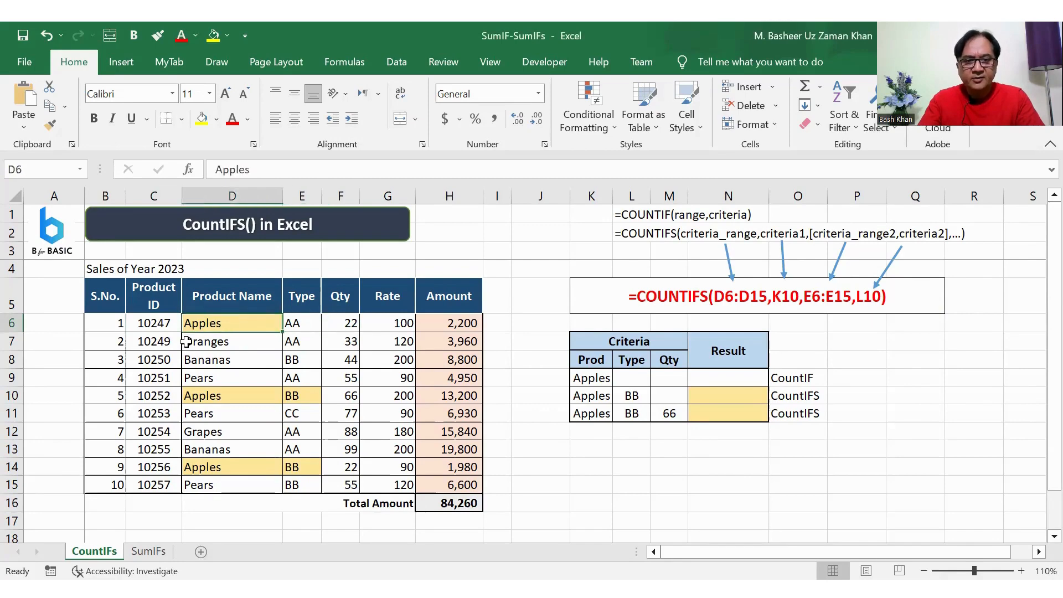
pyautogui.click(527, 408)
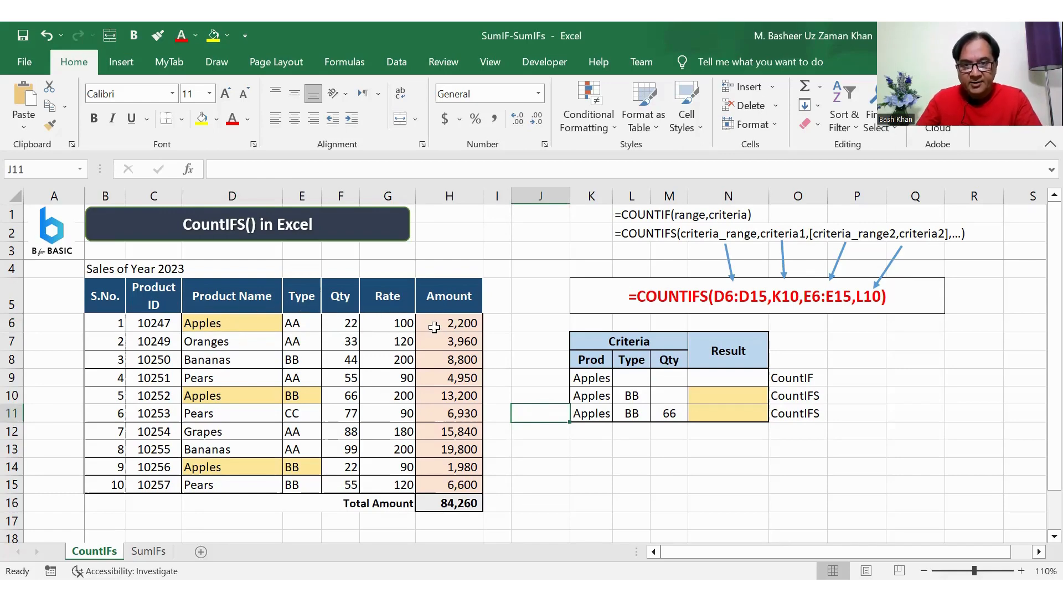
pyautogui.click(441, 331)
pyautogui.click(450, 502)
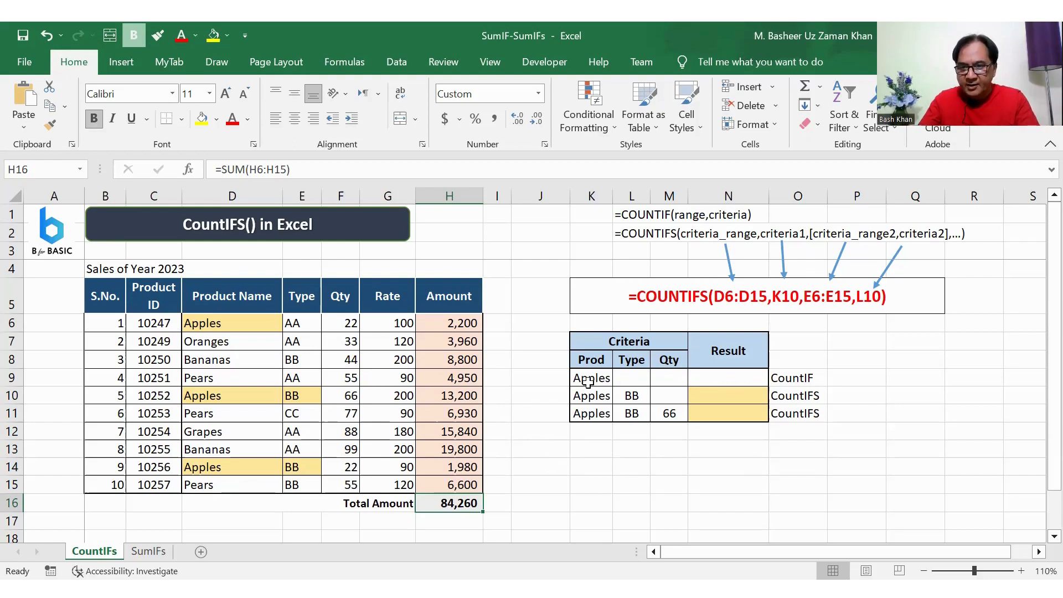
# Enter =COUNT(D6:D15) in result cell N9 to count the product names.
pyautogui.click(704, 378)
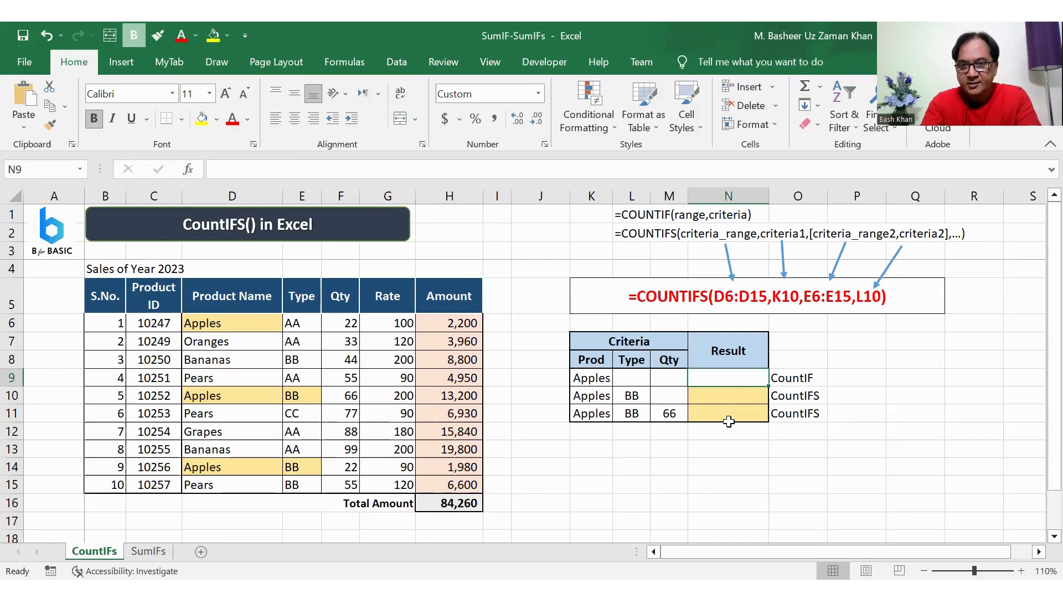
pyautogui.write('=')
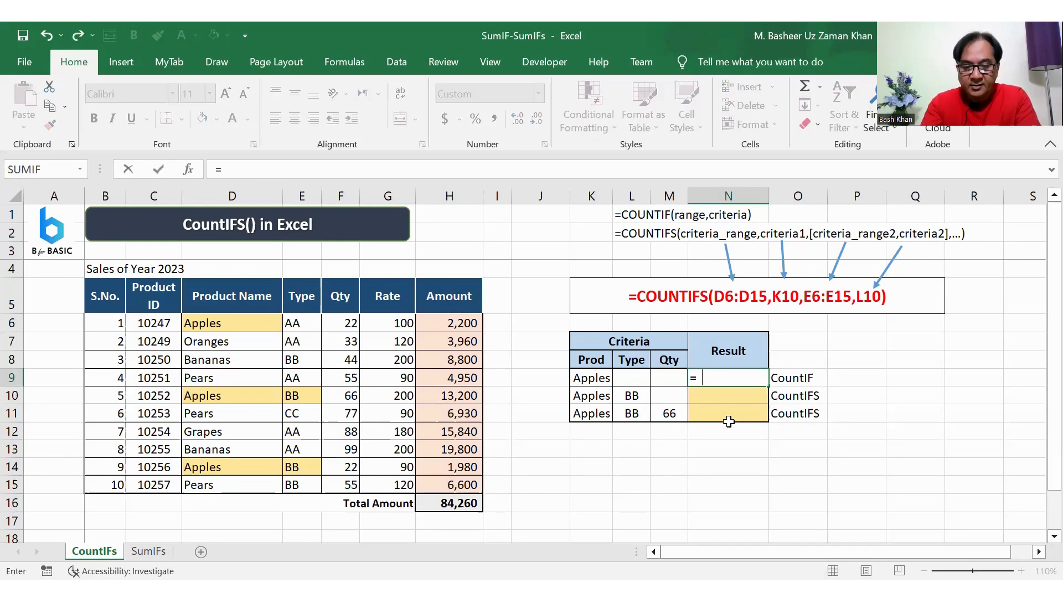
pyautogui.write('count')
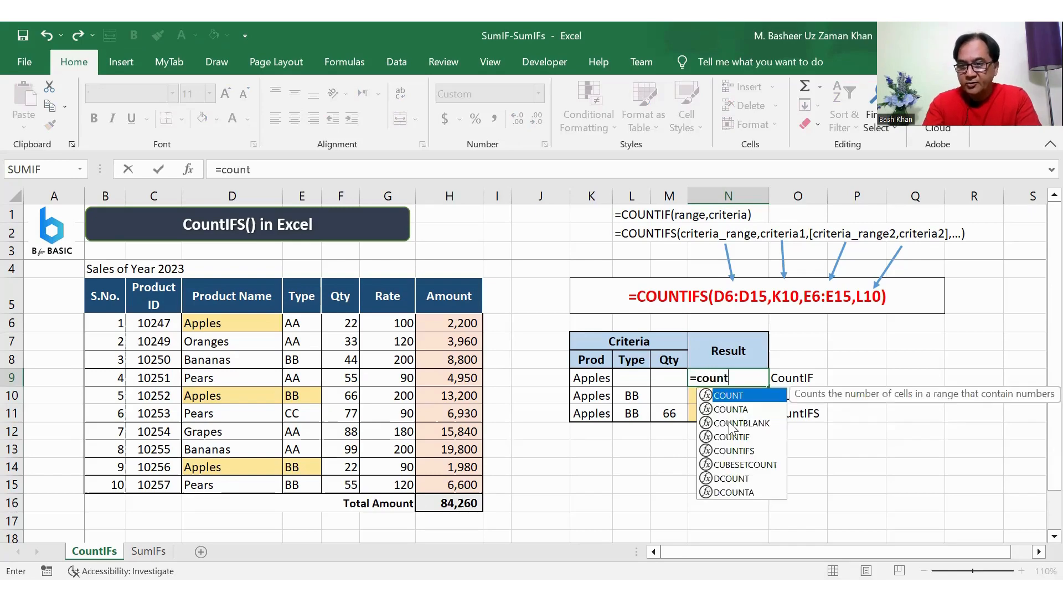
pyautogui.write('(')
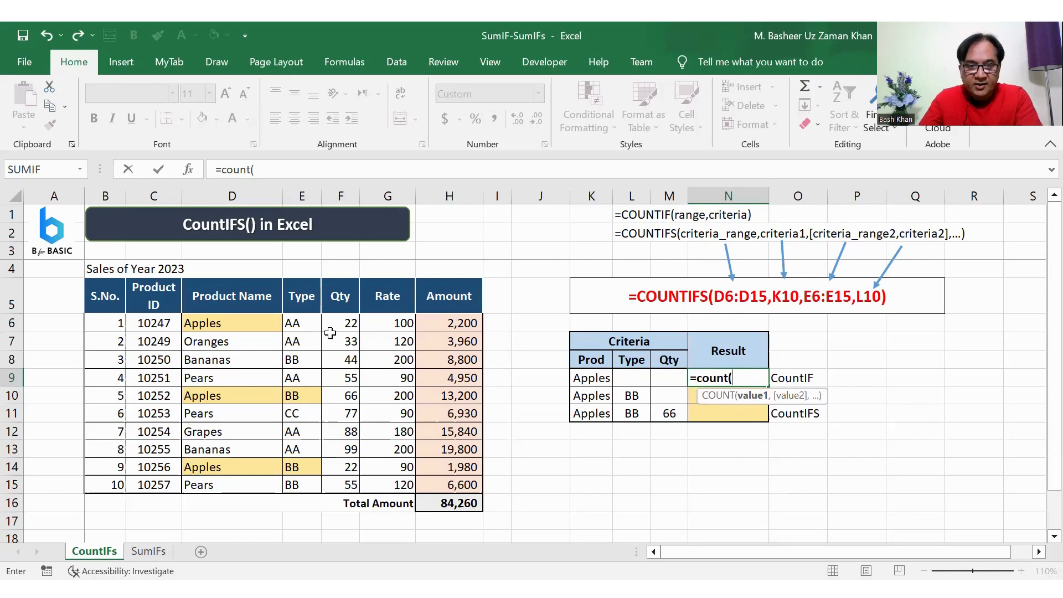
pyautogui.moveTo(240, 322); pyautogui.dragTo(271, 495)
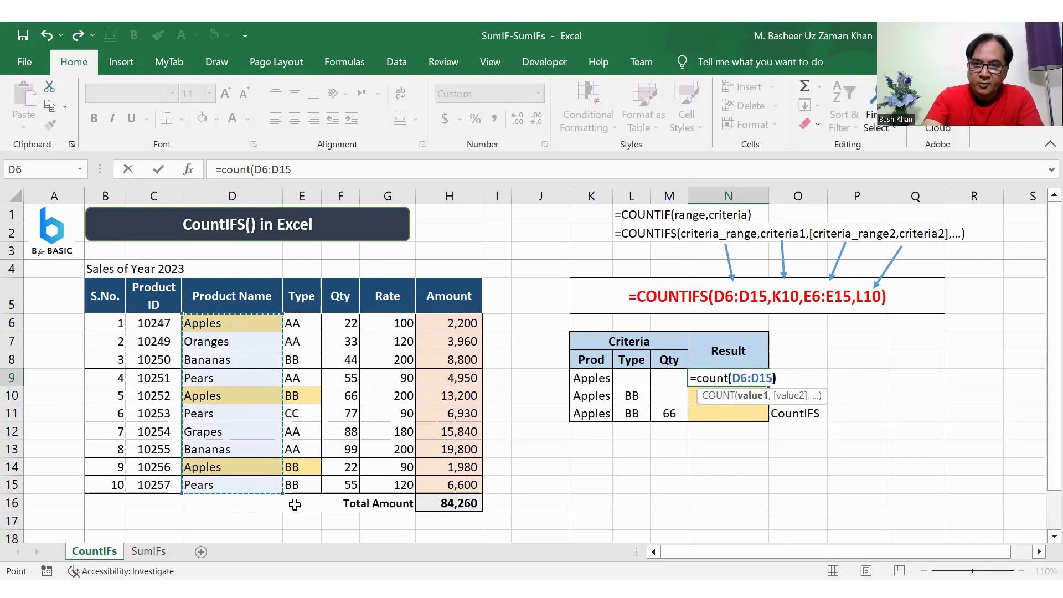
pyautogui.write(')')
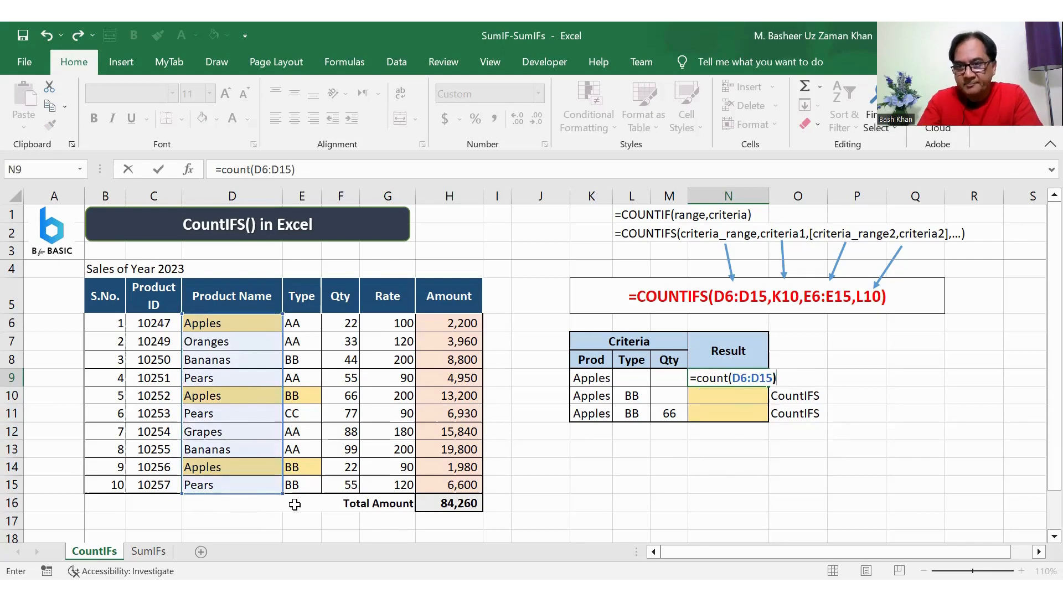
pyautogui.press('Return')
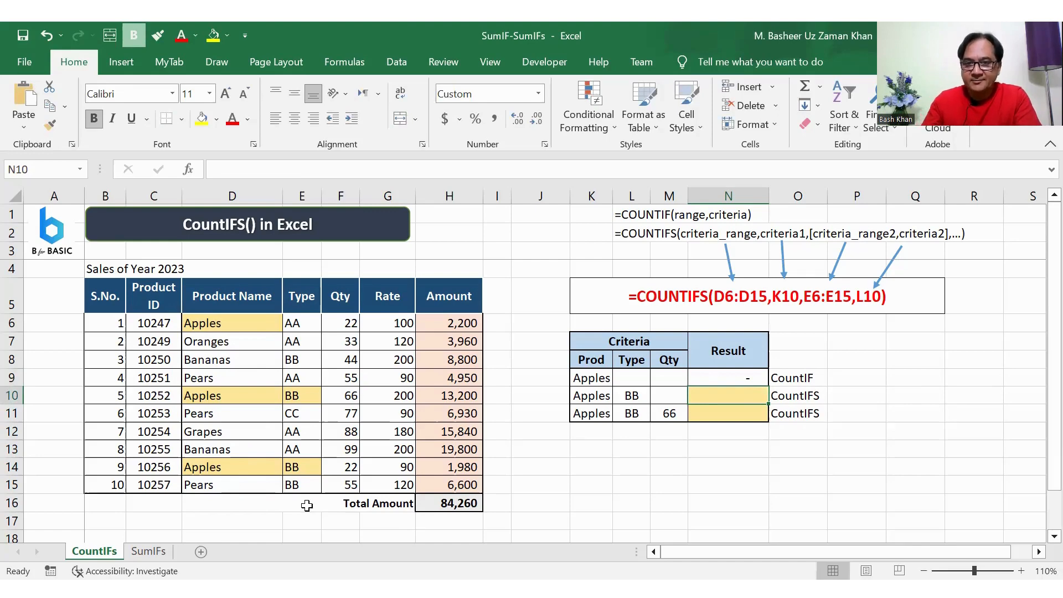
# Replace the formula in N9 with =COUNT(F6:F15) to count the quantities, and clear the cell.
pyautogui.click(709, 382)
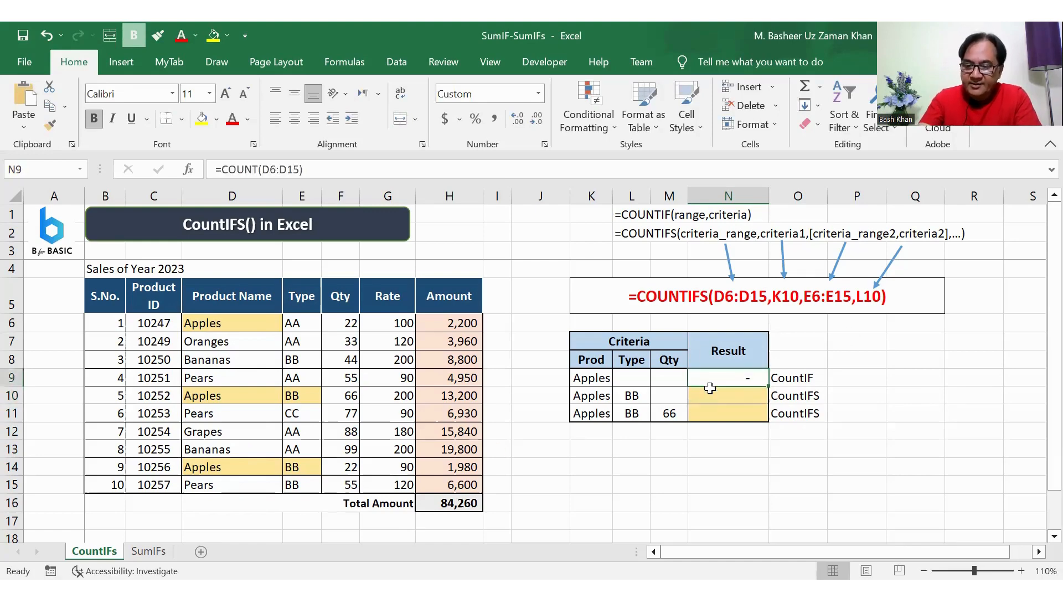
pyautogui.write('=')
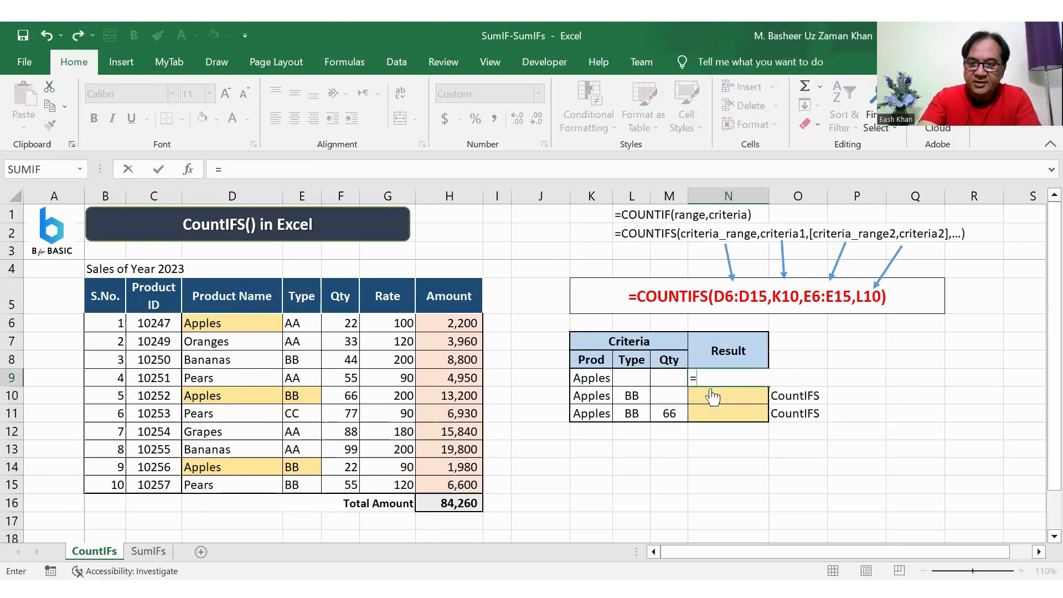
pyautogui.write('count(')
pyautogui.press('Left')
pyautogui.press('Left')
pyautogui.press('Left')
pyautogui.press('Left')
pyautogui.press('Up')
pyautogui.press('Up')
pyautogui.press('Left')
pyautogui.press('Left')
pyautogui.press('Left')
pyautogui.press('Left')
pyautogui.press('Left')
pyautogui.press('Up')
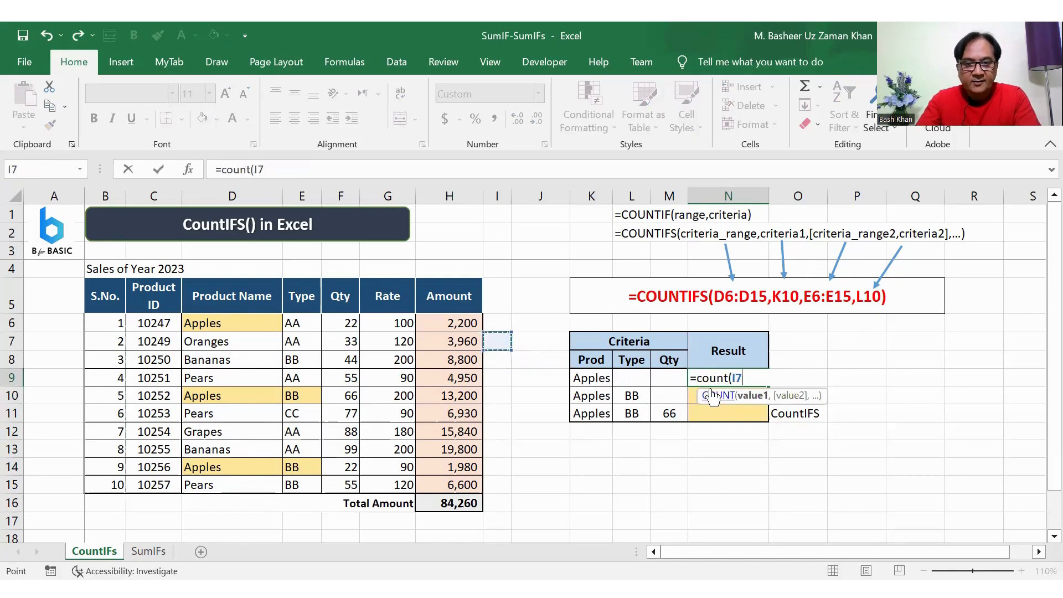
pyautogui.press('Right')
pyautogui.hotkey('shift', 'Down')
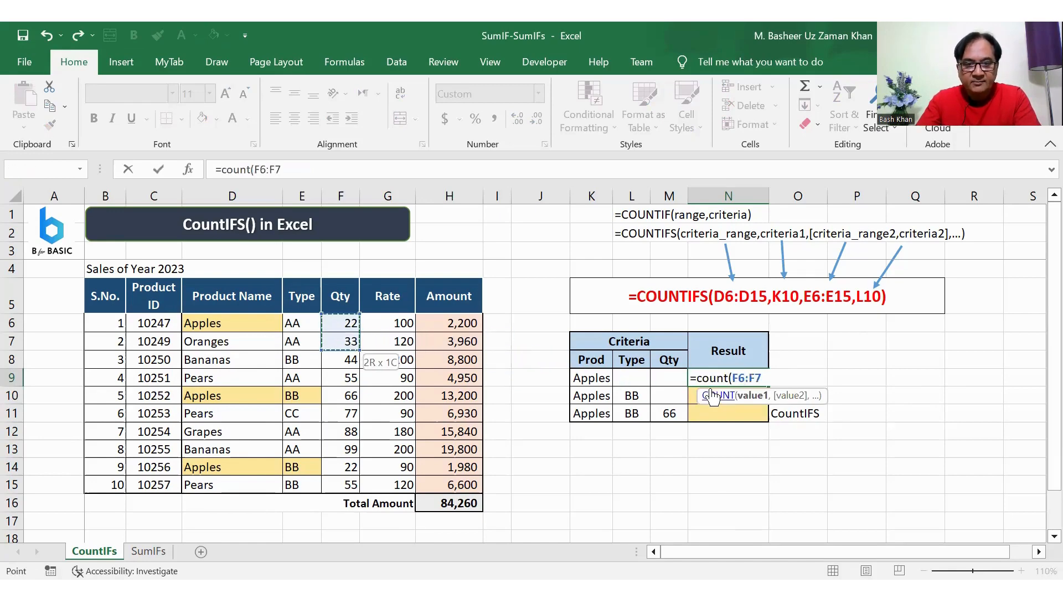
pyautogui.hotkey('shift', 'Down')
pyautogui.hotkey('shift', 'Down')
pyautogui.hotkey('shift', 'Down')
pyautogui.hotkey('shift', 'Down')
pyautogui.hotkey('shift', 'Down')
pyautogui.hotkey('shift', 'Down')
pyautogui.hotkey('shift', 'Down')
pyautogui.hotkey('shift', 'Down')
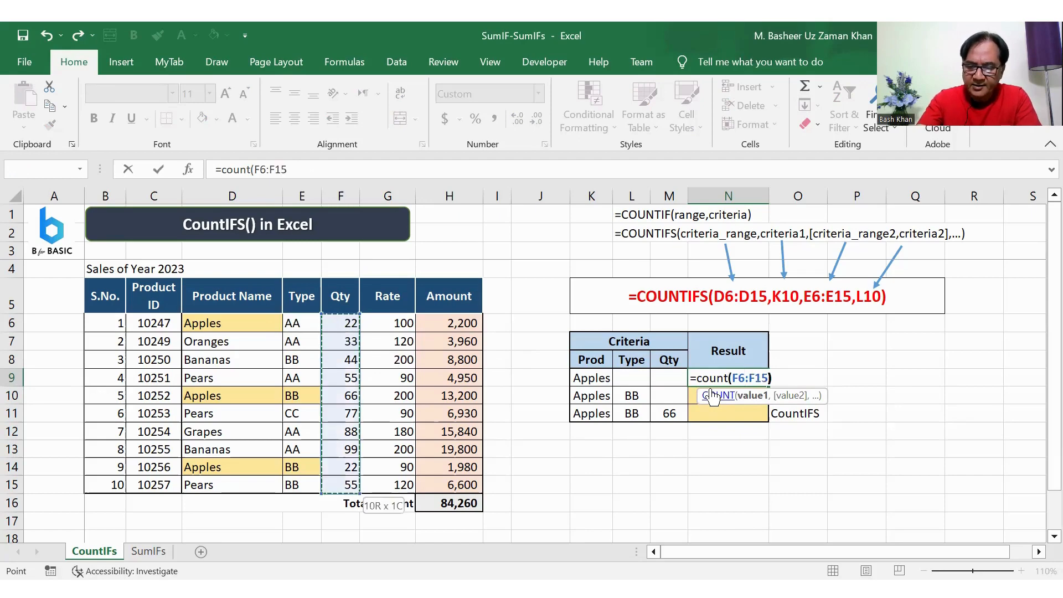
pyautogui.press('Return')
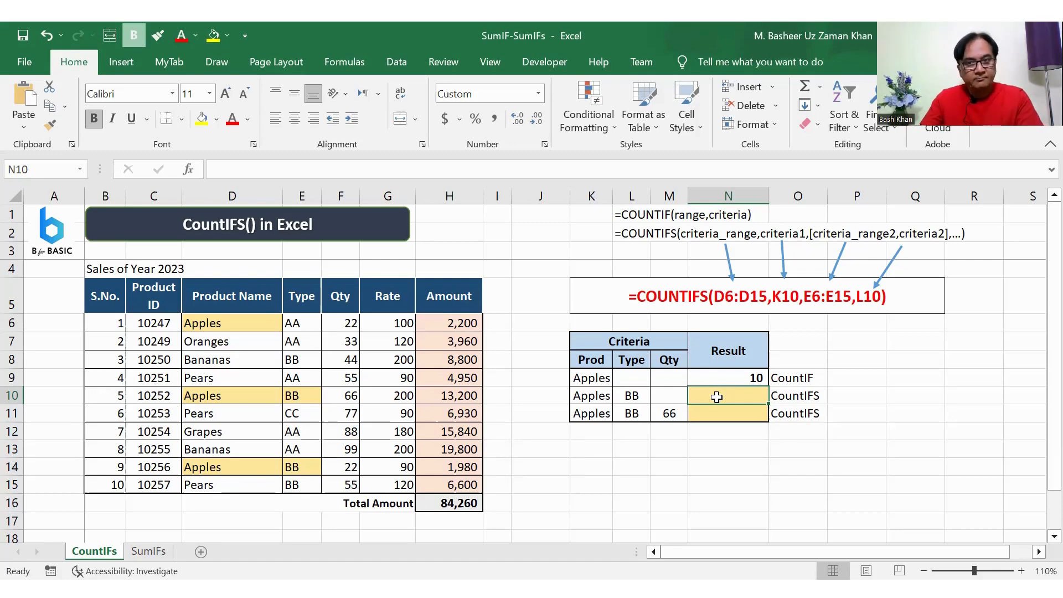
pyautogui.click(723, 377)
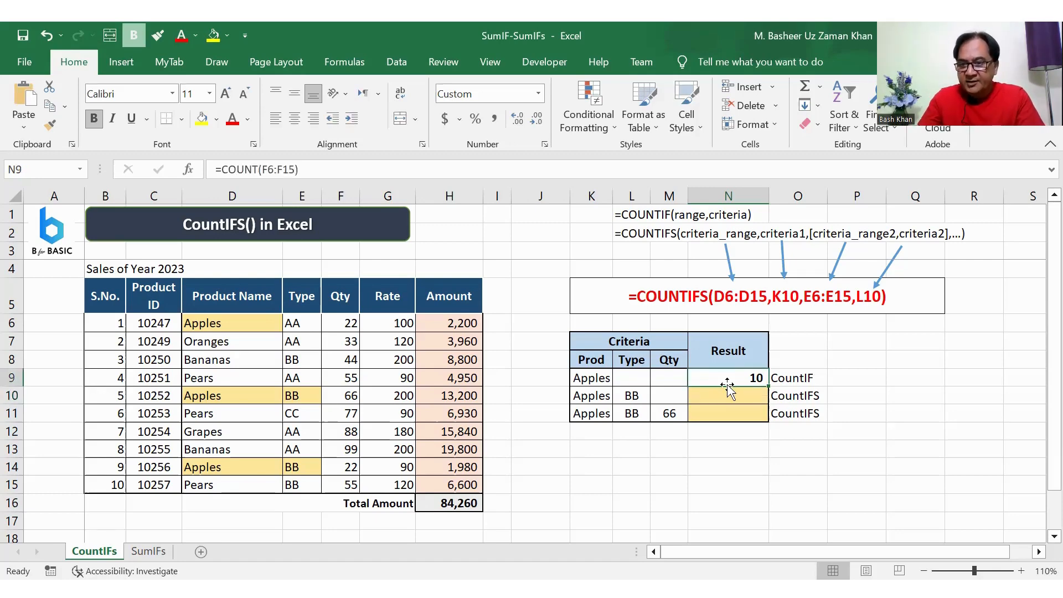
pyautogui.press('Delete')
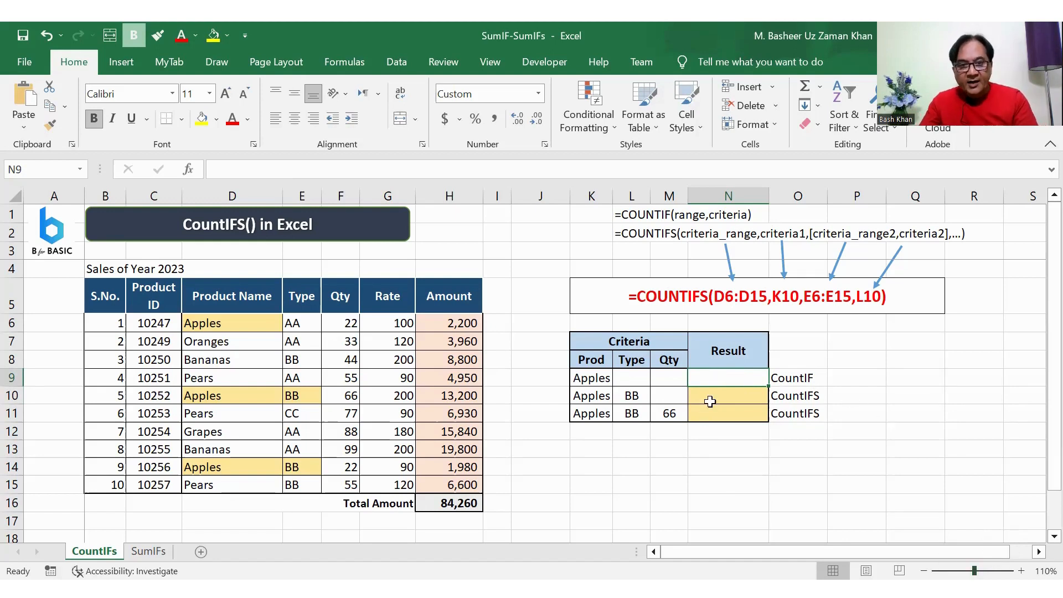
# Examine the product name range D6:D15 and its Apples entries in D6, D10 and D14.
pyautogui.moveTo(215, 324); pyautogui.dragTo(410, 485)
pyautogui.moveTo(347, 473); pyautogui.dragTo(247, 485)
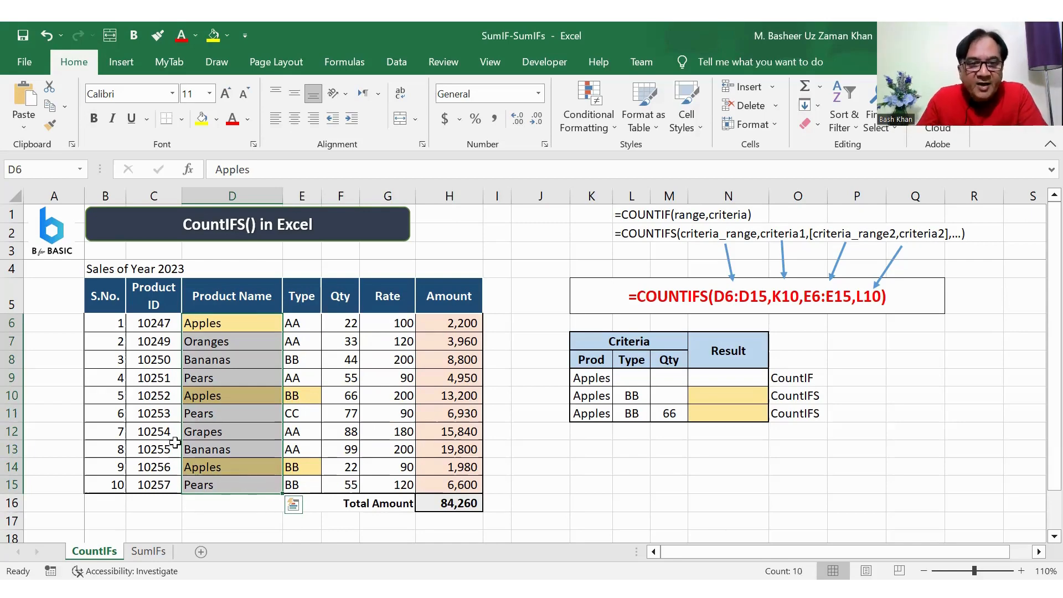
pyautogui.click(256, 360)
pyautogui.click(236, 318)
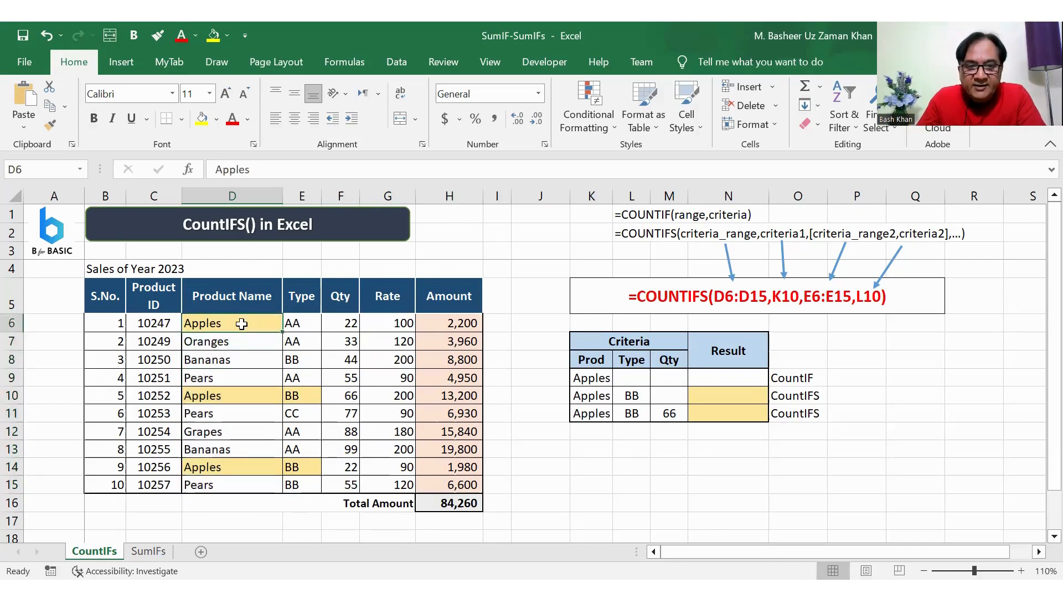
pyautogui.click(228, 398)
pyautogui.click(232, 471)
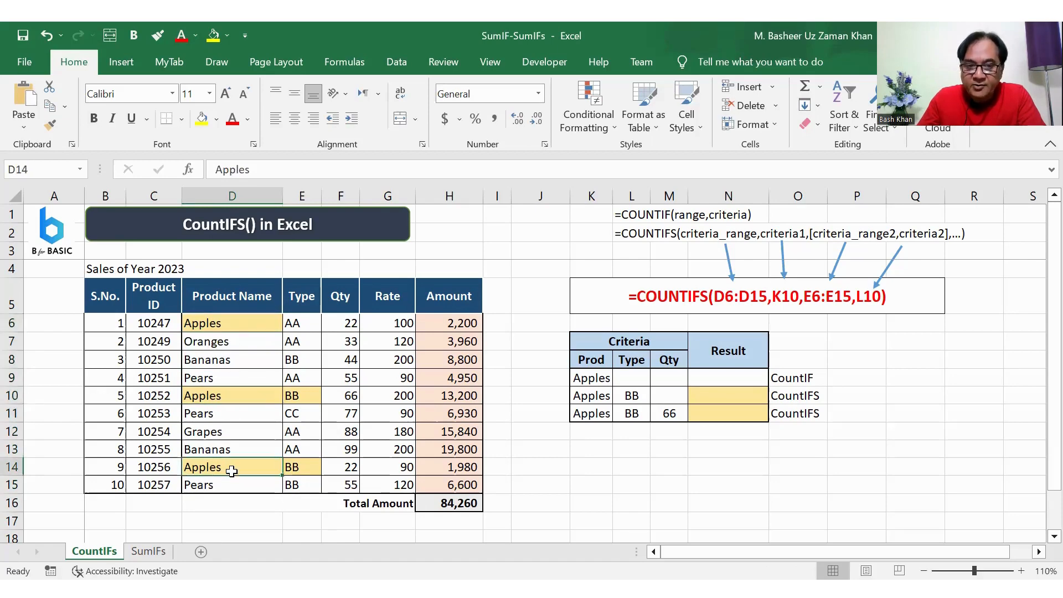
pyautogui.click(752, 378)
pyautogui.write('co')
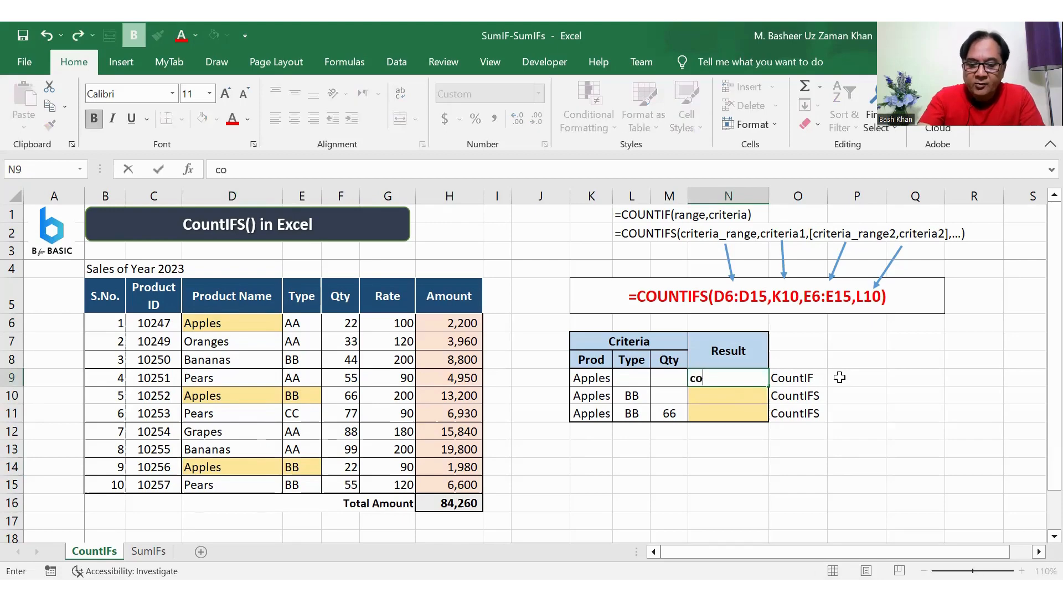
pyautogui.write('untIF')
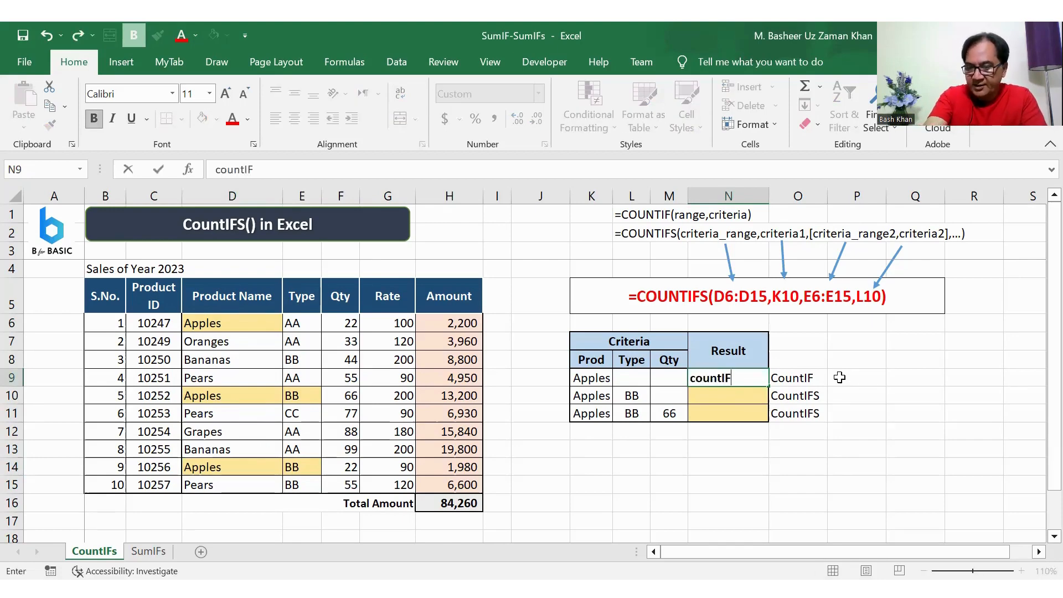
pyautogui.press('Return')
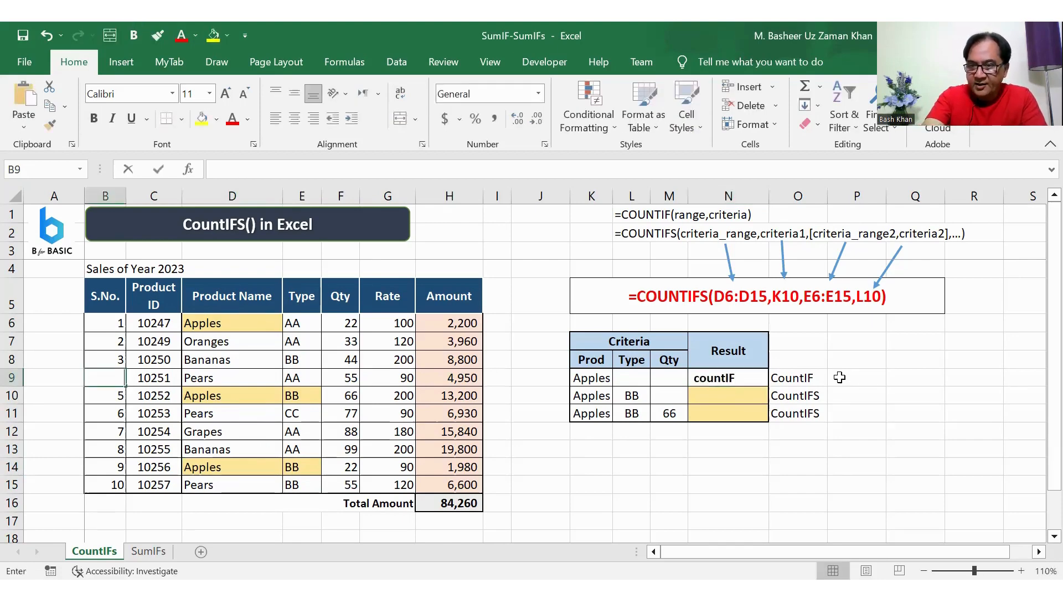
# Enter =COUNTIF(D6:D15,"Apples") in result cell N9 to count the Apples entries.
pyautogui.click(725, 379)
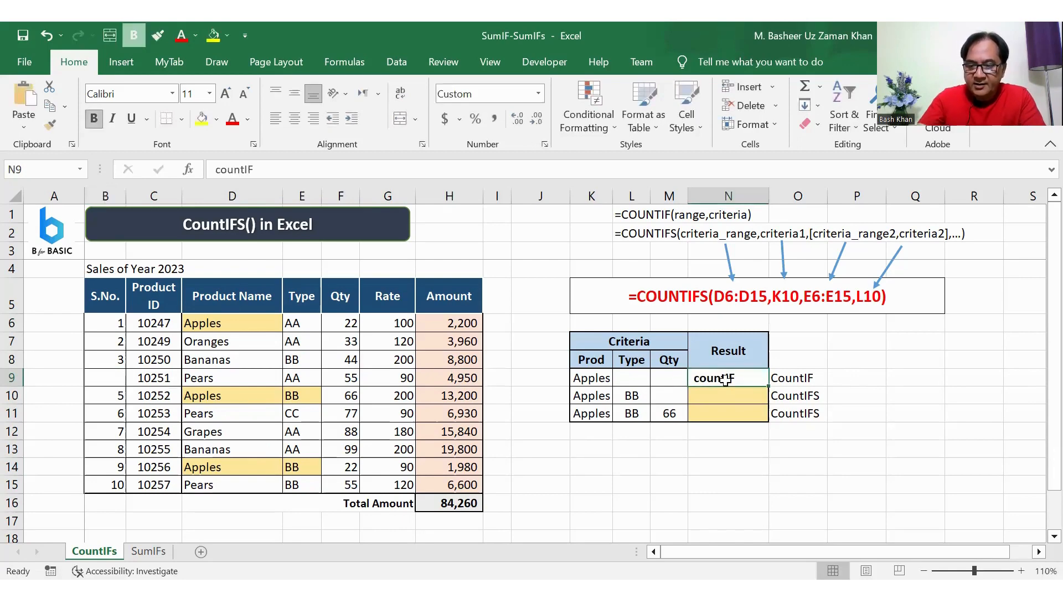
pyautogui.write('=')
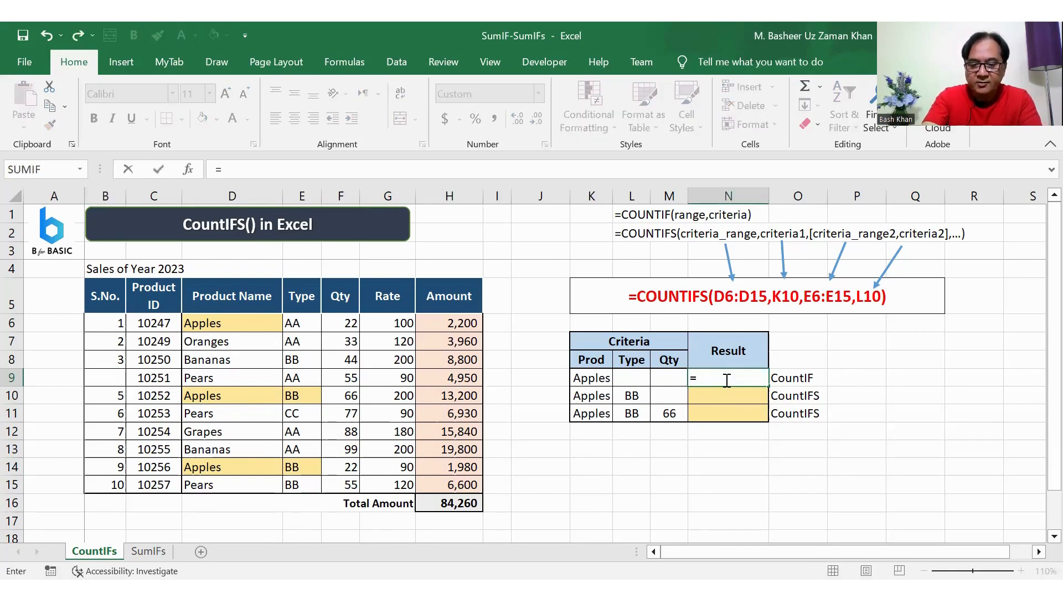
pyautogui.write('countif(')
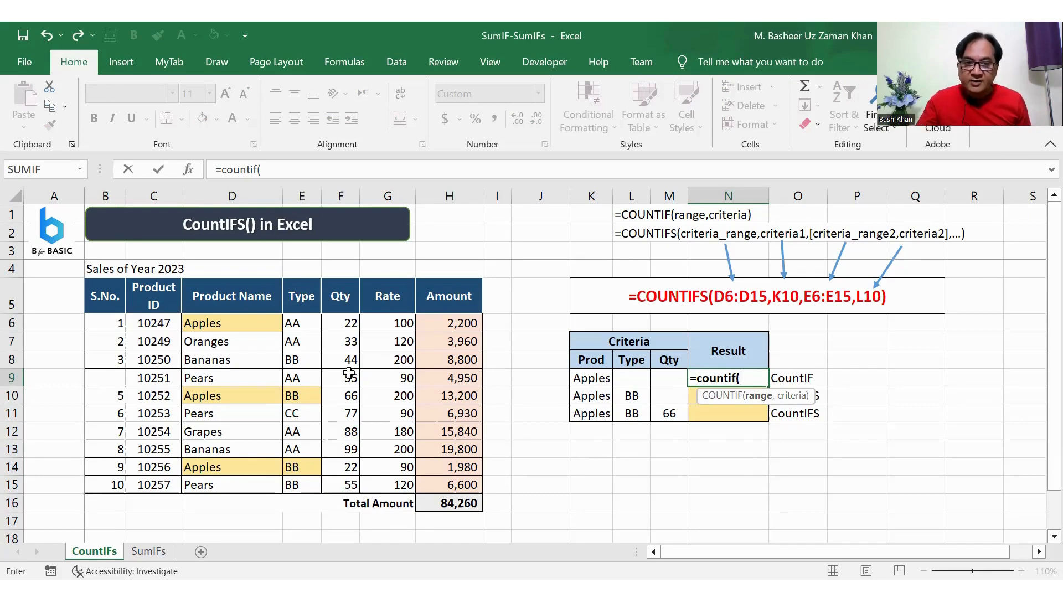
pyautogui.click(241, 324)
pyautogui.moveTo(241, 323); pyautogui.dragTo(238, 344)
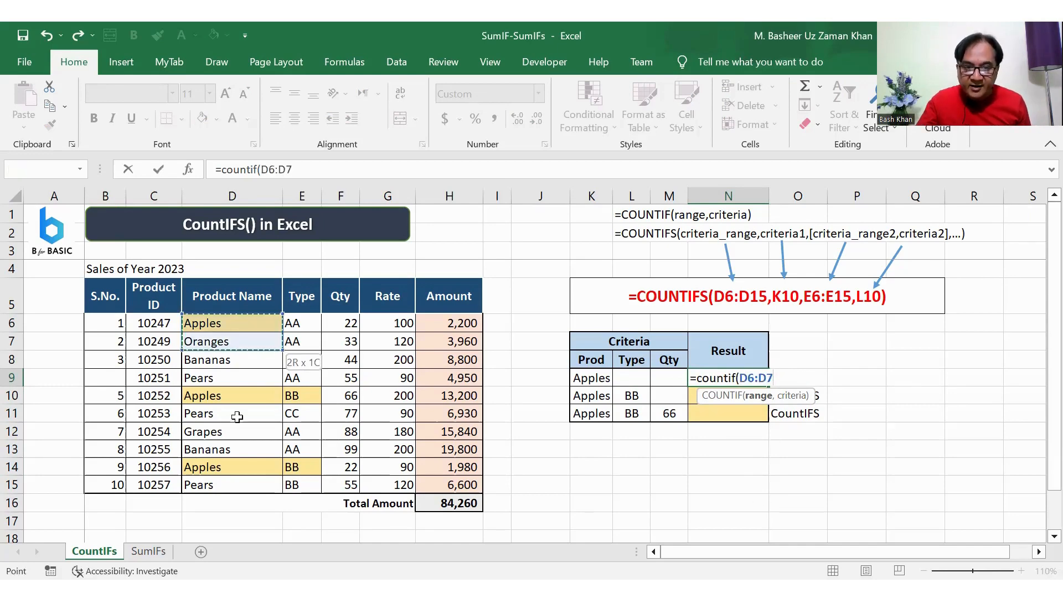
pyautogui.moveTo(237, 474); pyautogui.dragTo(238, 485)
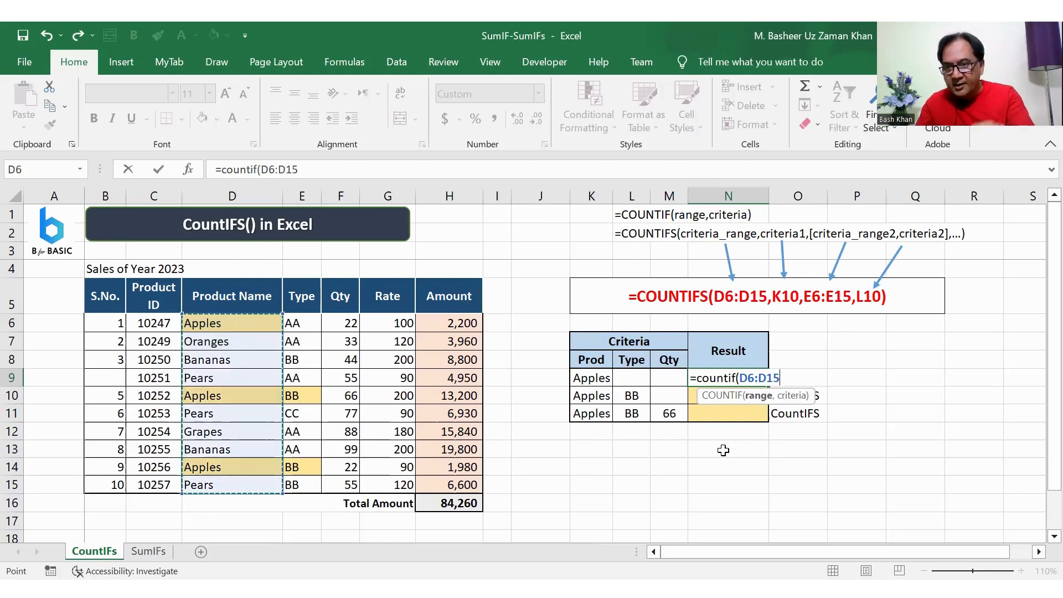
pyautogui.write(',')
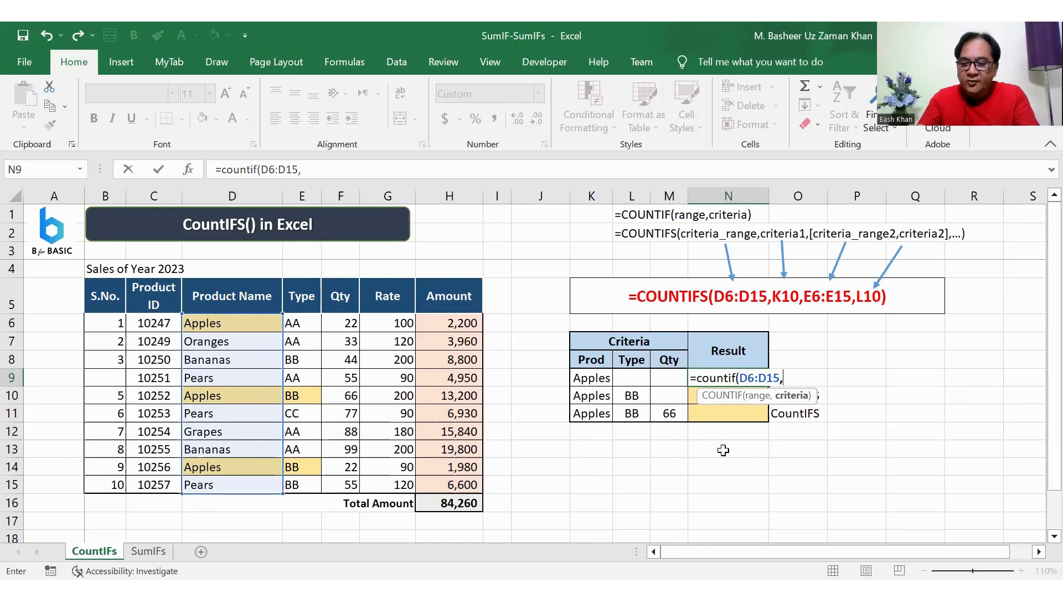
pyautogui.write('"Apl')
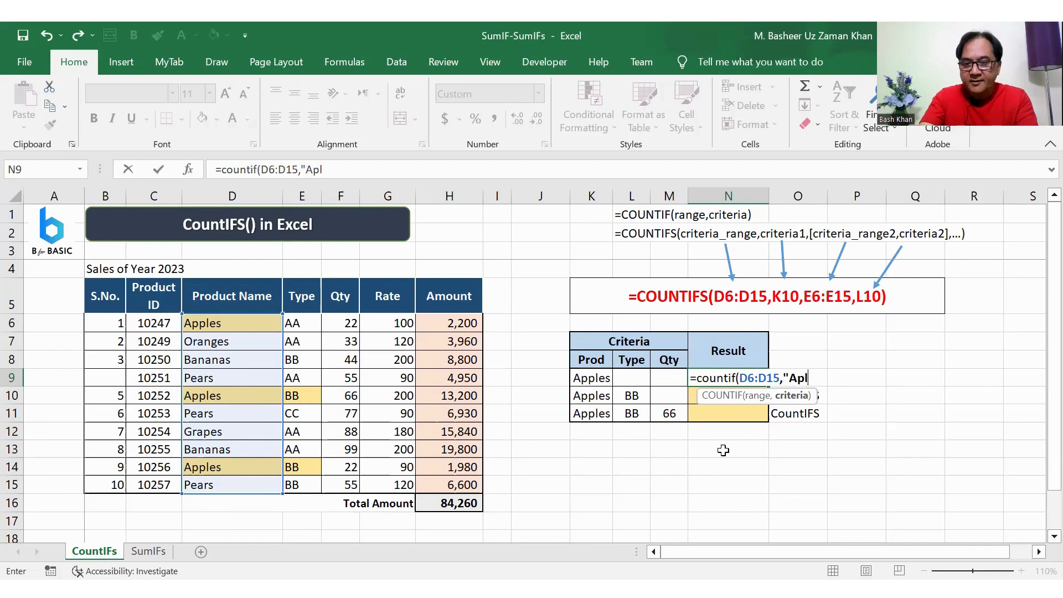
pyautogui.press('BackSpace')
pyautogui.write('ples"')
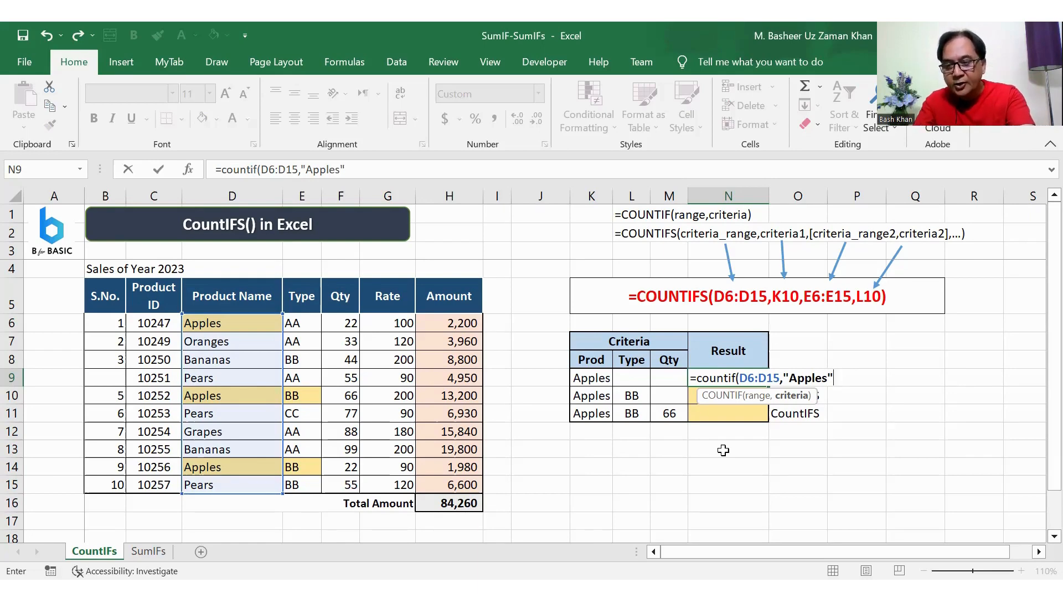
pyautogui.write(')')
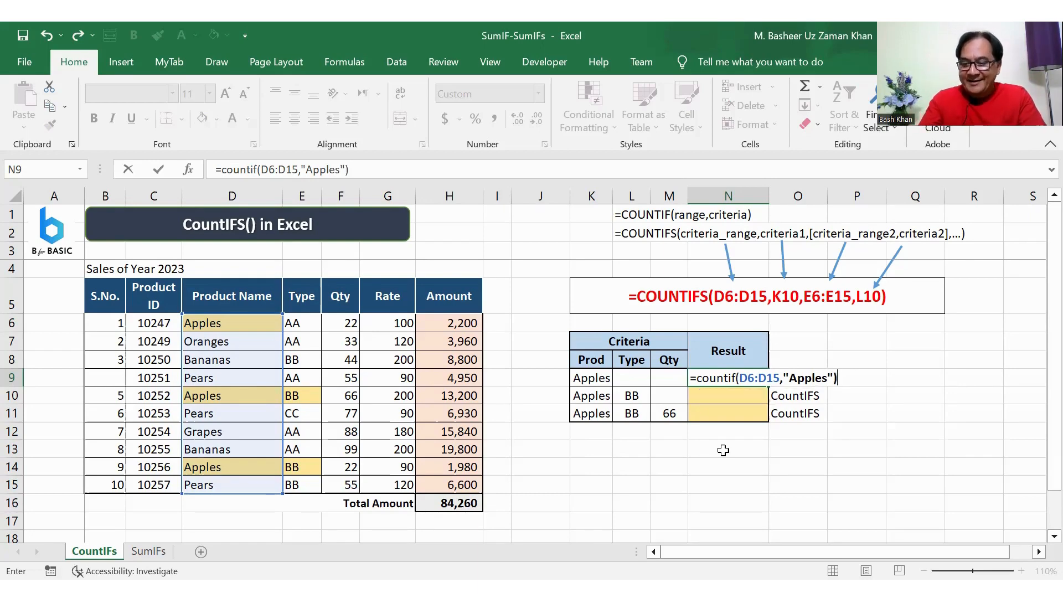
pyautogui.press('Return')
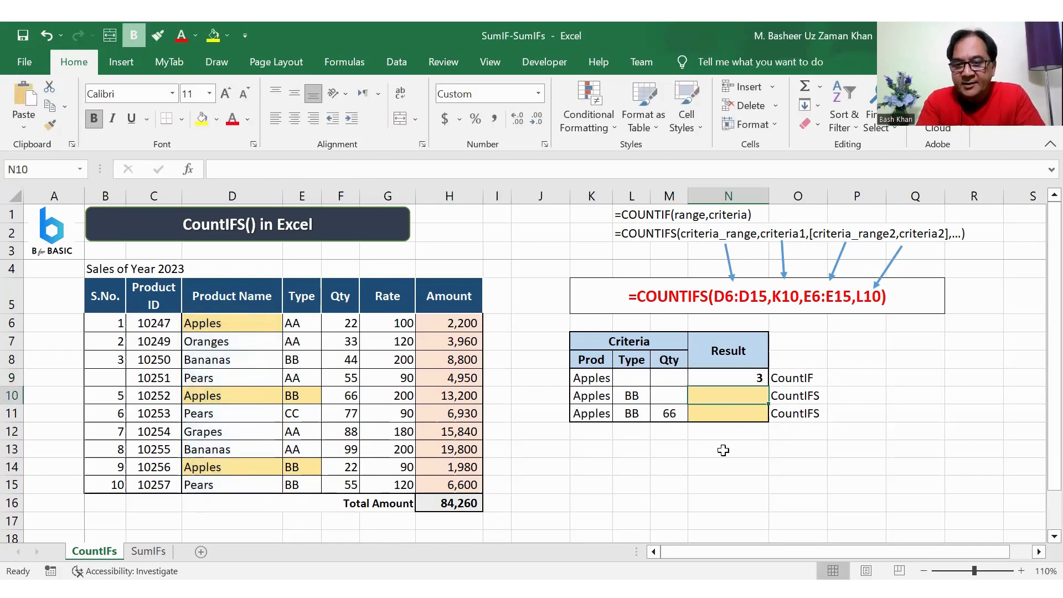
# Check the Apples entries in product name cells D6, D10 and D14 against the count in N9.
pyautogui.click(213, 326)
pyautogui.click(214, 397)
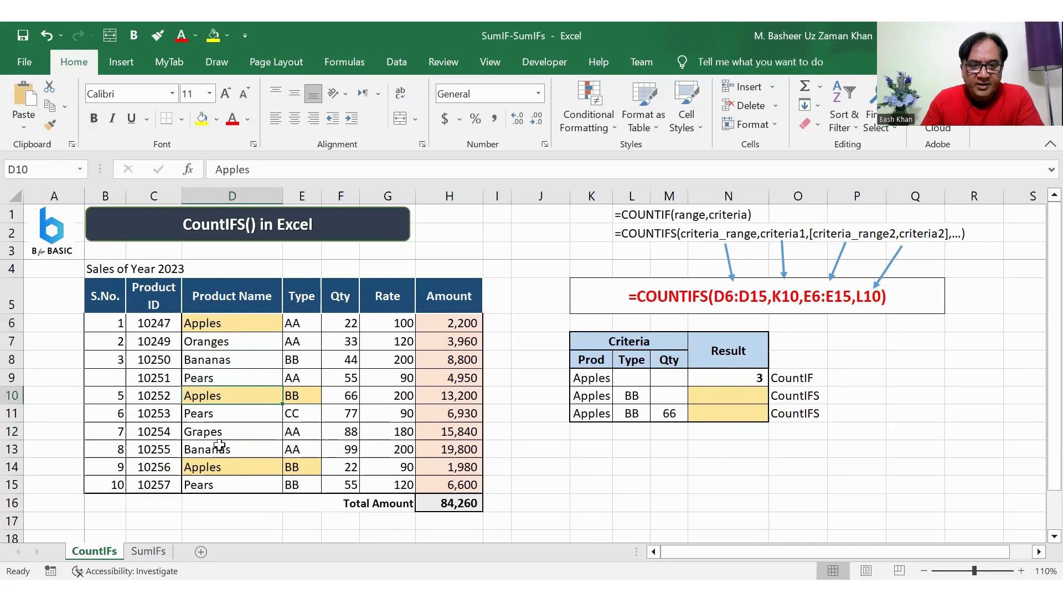
pyautogui.click(220, 467)
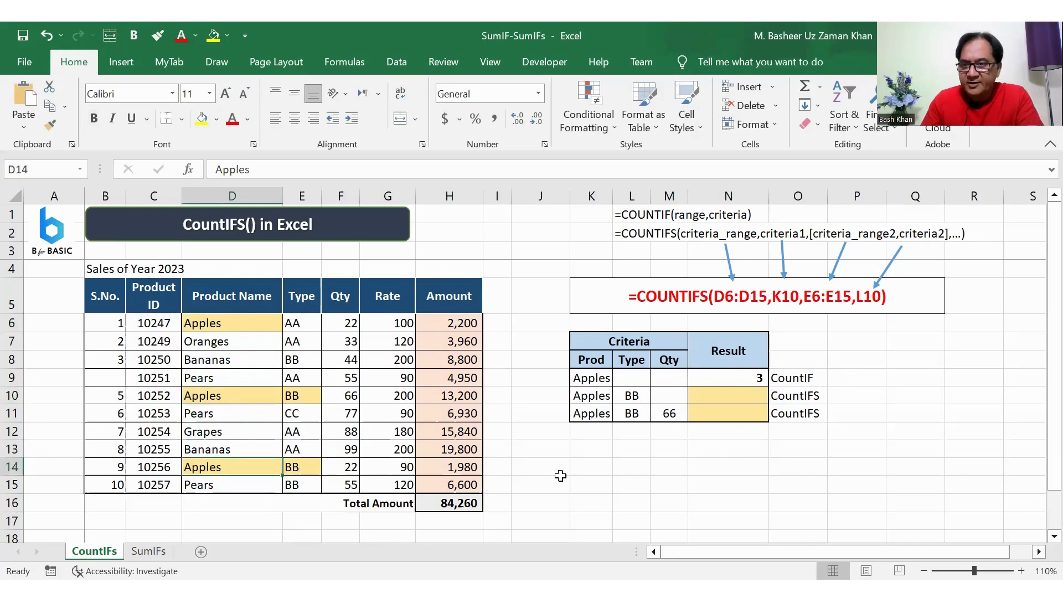
# Replace the formula in N9 with =COUNTIF(D6:D15,K9) so the criterion comes from the product cell.
pyautogui.click(730, 379)
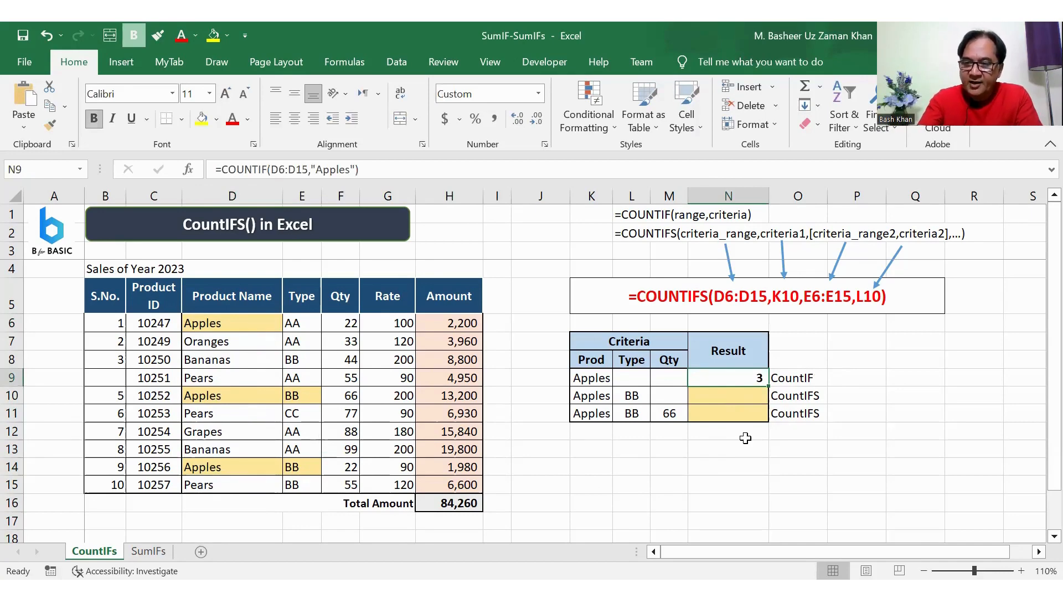
pyautogui.press('Delete')
pyautogui.write('=')
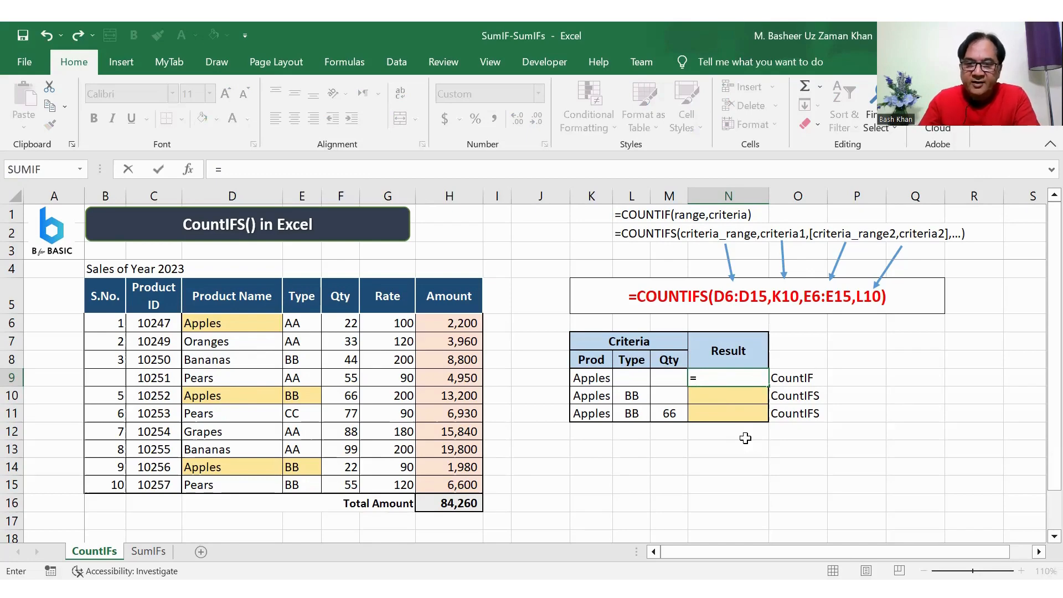
pyautogui.write('countif(')
pyautogui.moveTo(259, 328); pyautogui.dragTo(254, 487)
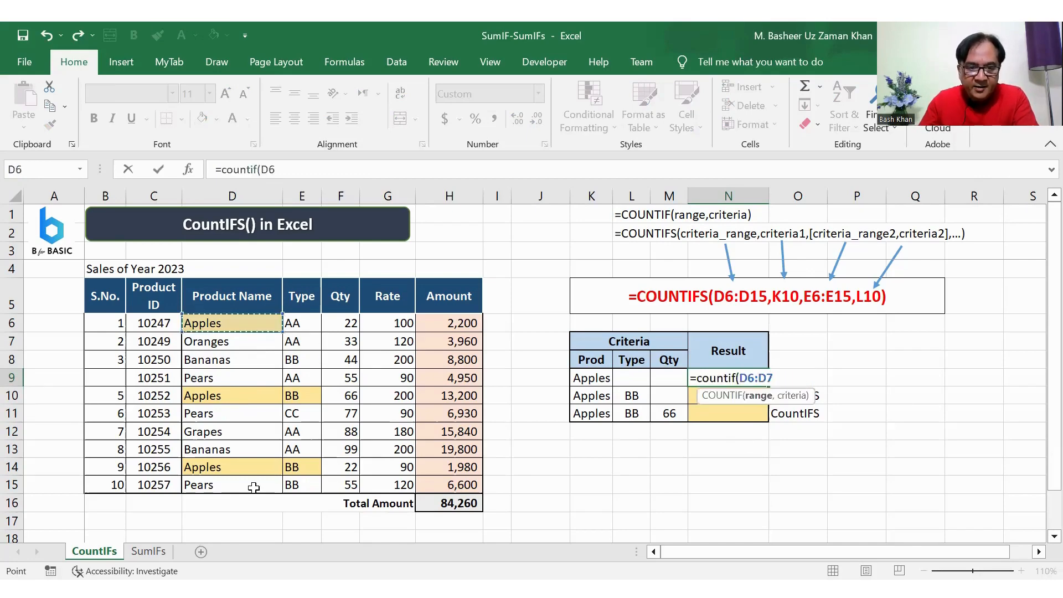
pyautogui.write(',')
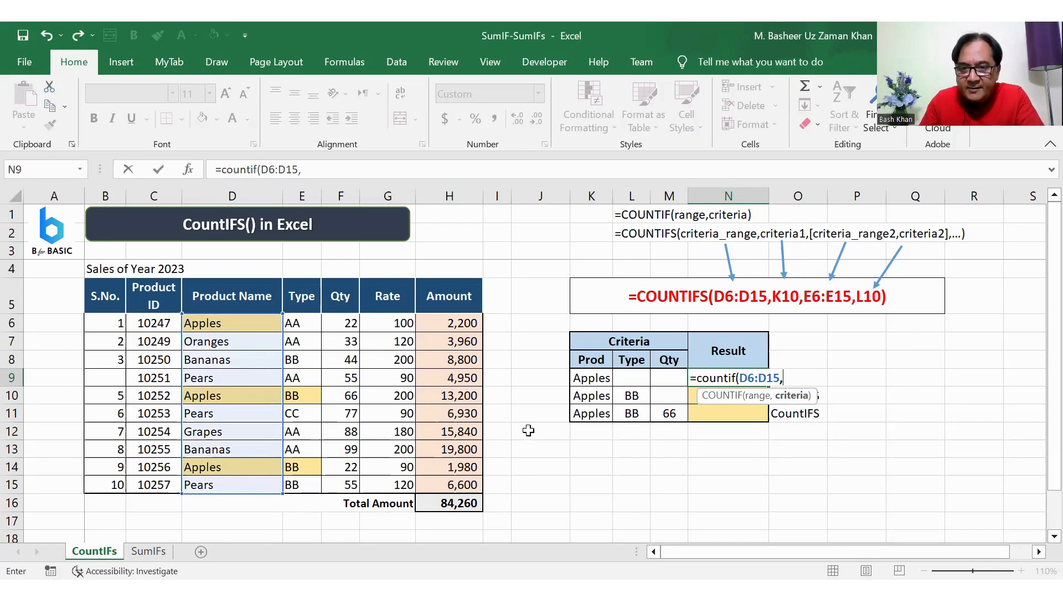
pyautogui.click(592, 379)
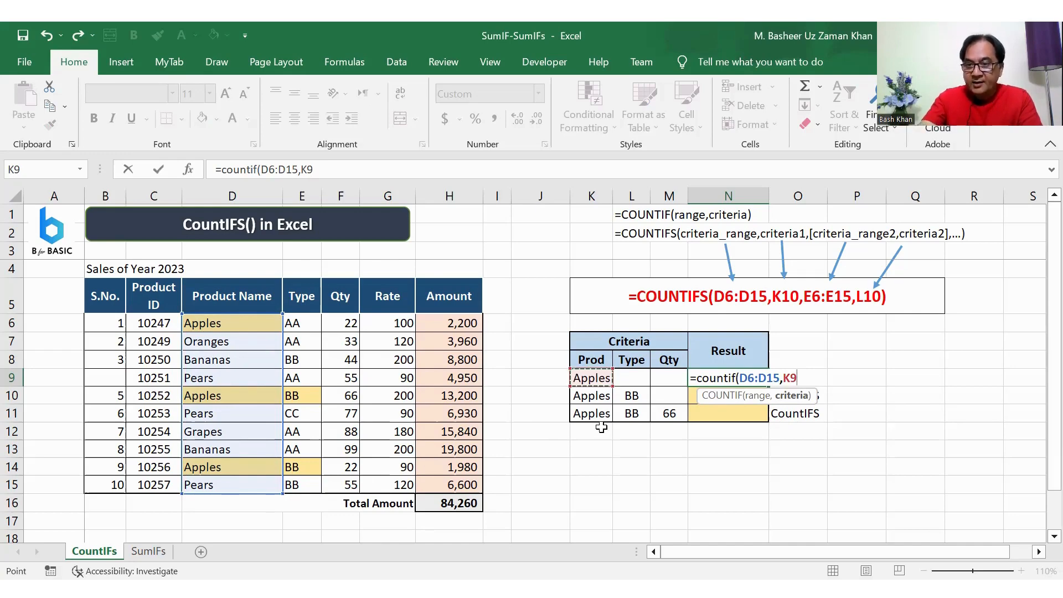
pyautogui.press('Return')
pyautogui.click(710, 454)
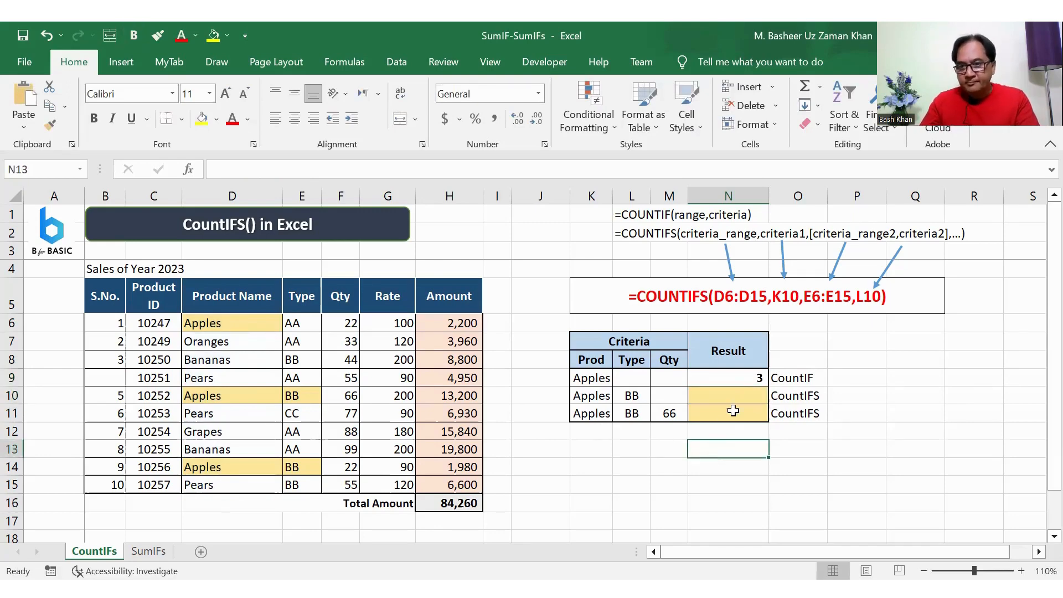
# Inspect the range and the K9 criterion reference in the N9 formula without changing it.
pyautogui.click(738, 378)
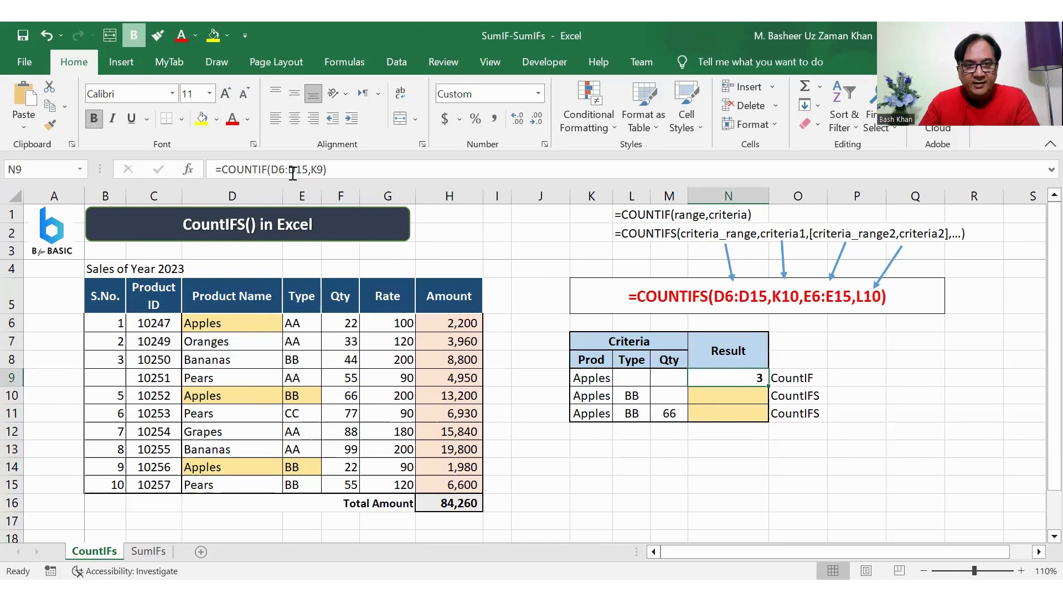
pyautogui.click(314, 170)
pyautogui.click(314, 169)
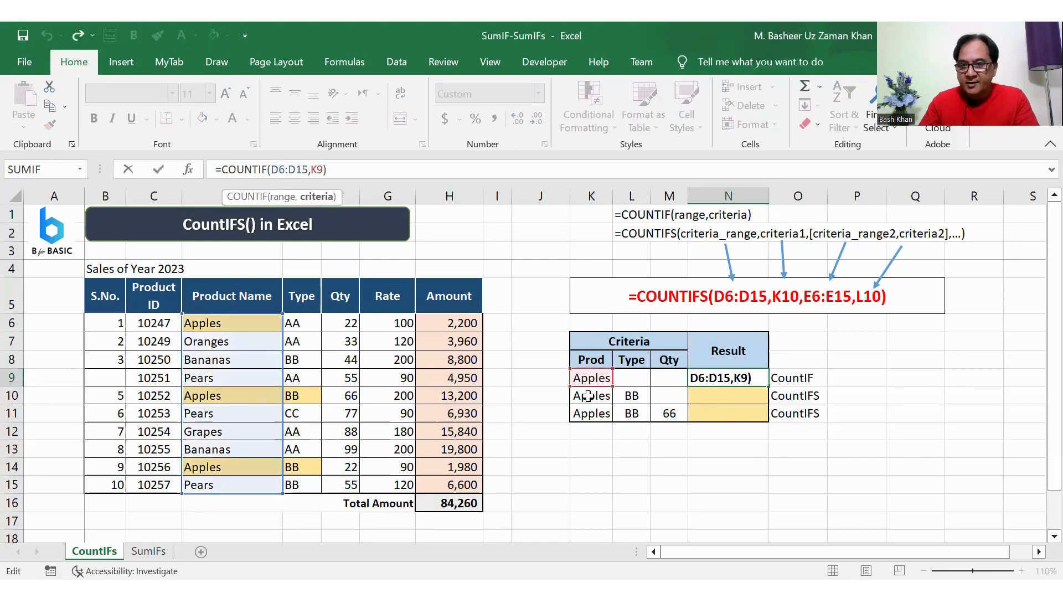
pyautogui.press('Escape')
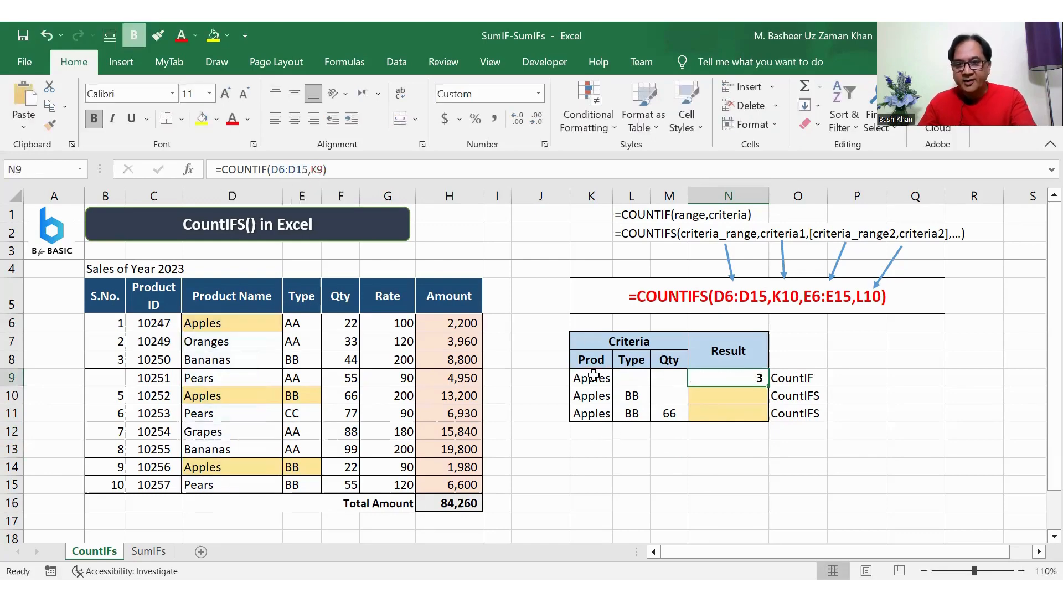
# Change the product criterion in K9 to Pears to test the COUNTIF formula.
pyautogui.click(609, 379)
pyautogui.write('Pears')
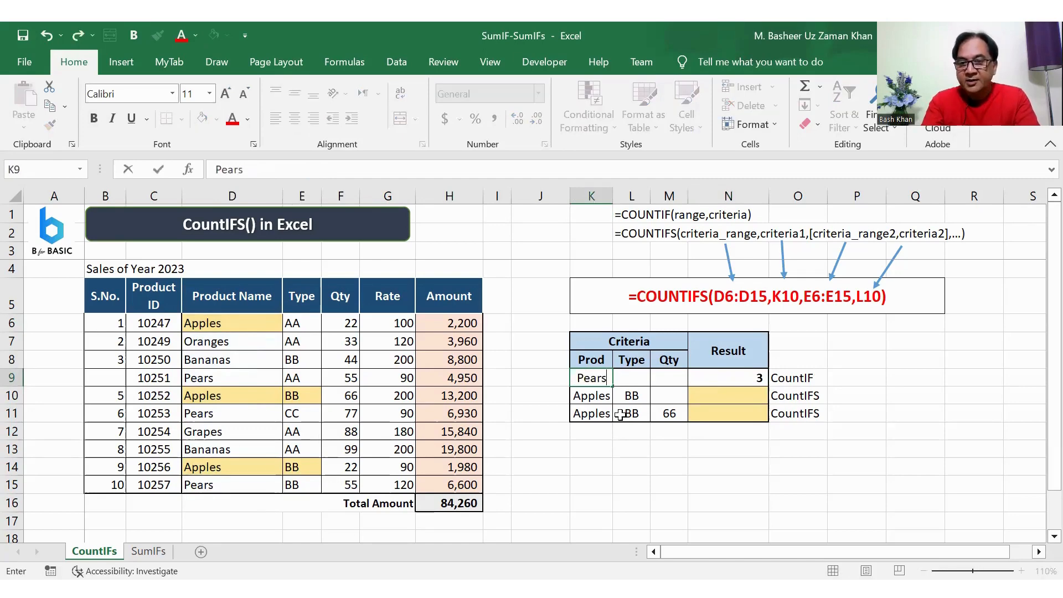
pyautogui.press('Return')
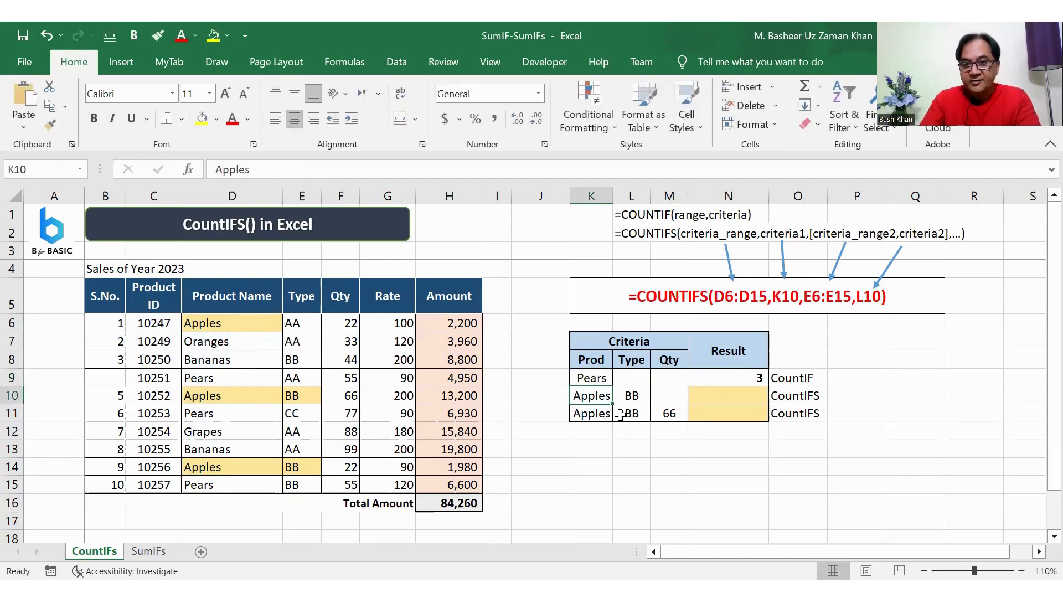
pyautogui.press('Down')
pyautogui.press('Up')
pyautogui.press('Up')
pyautogui.press('Up')
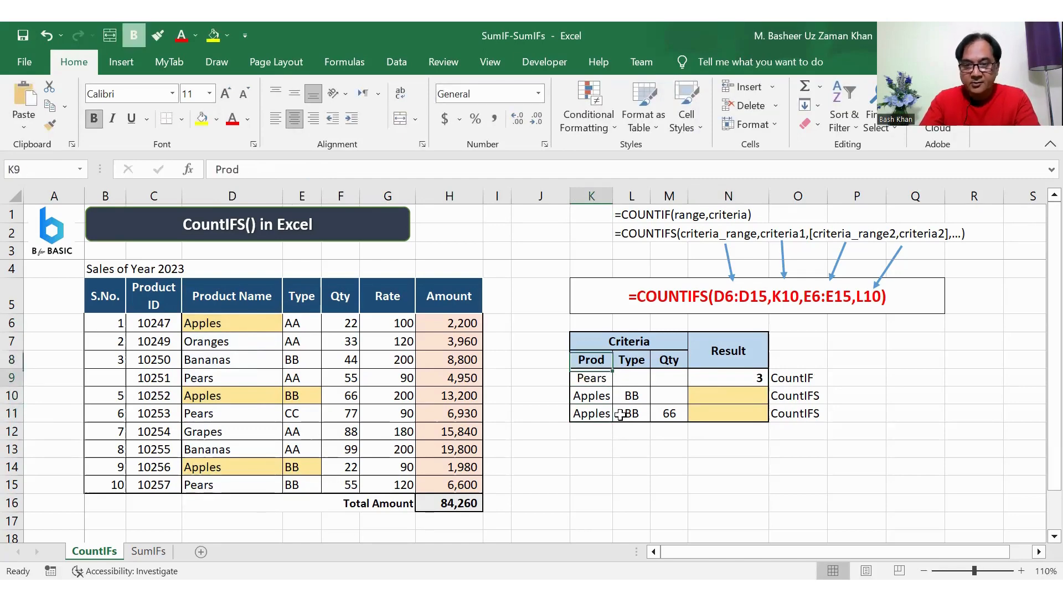
pyautogui.press('Down')
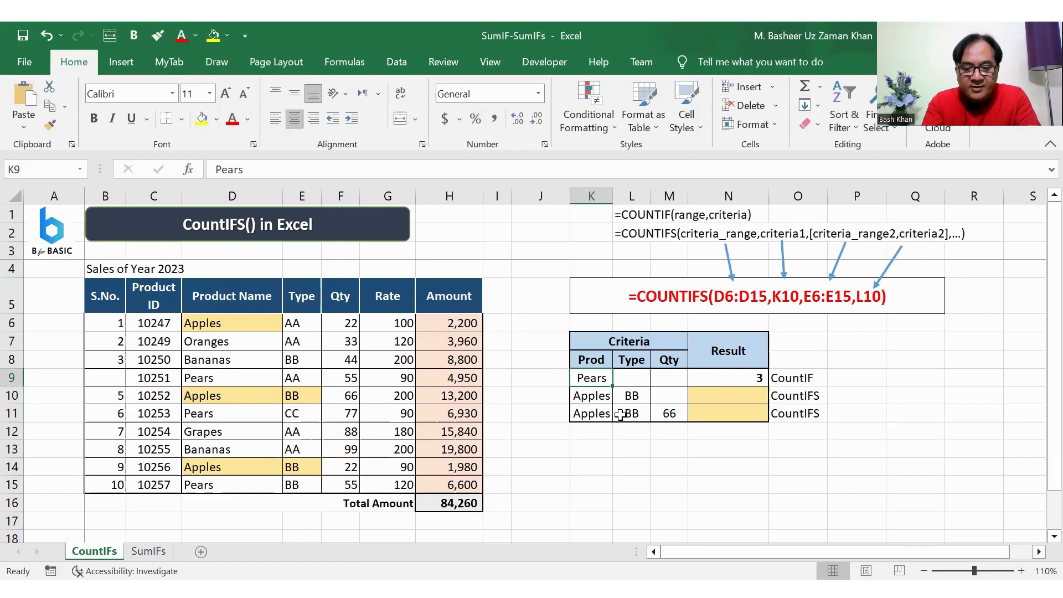
# Test the product criterion in K9 with Banana and Bananas, and set it back to Apples.
pyautogui.write('Banana')
pyautogui.press('Return')
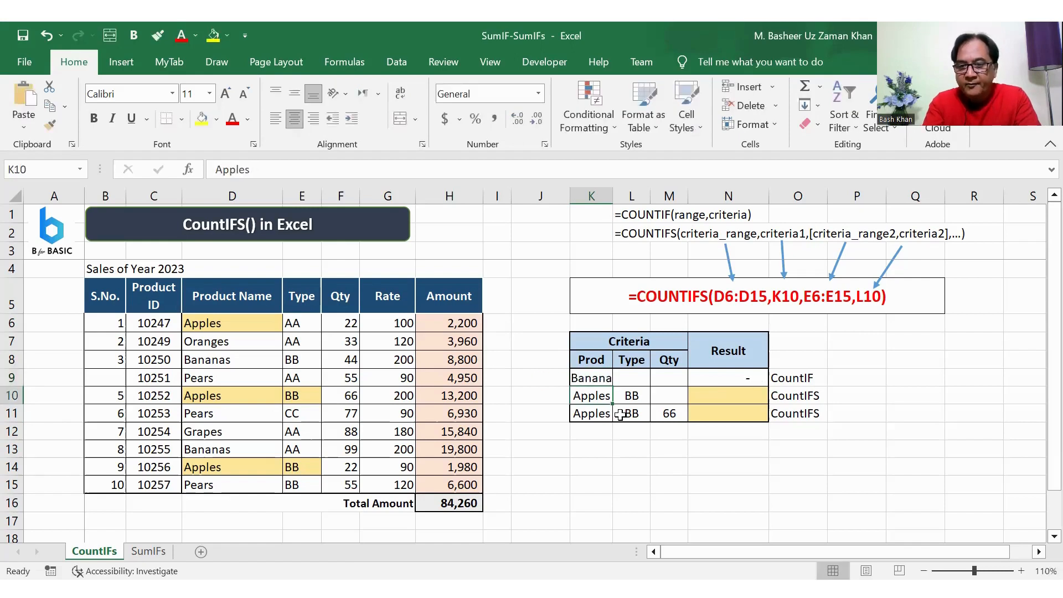
pyautogui.press('Up')
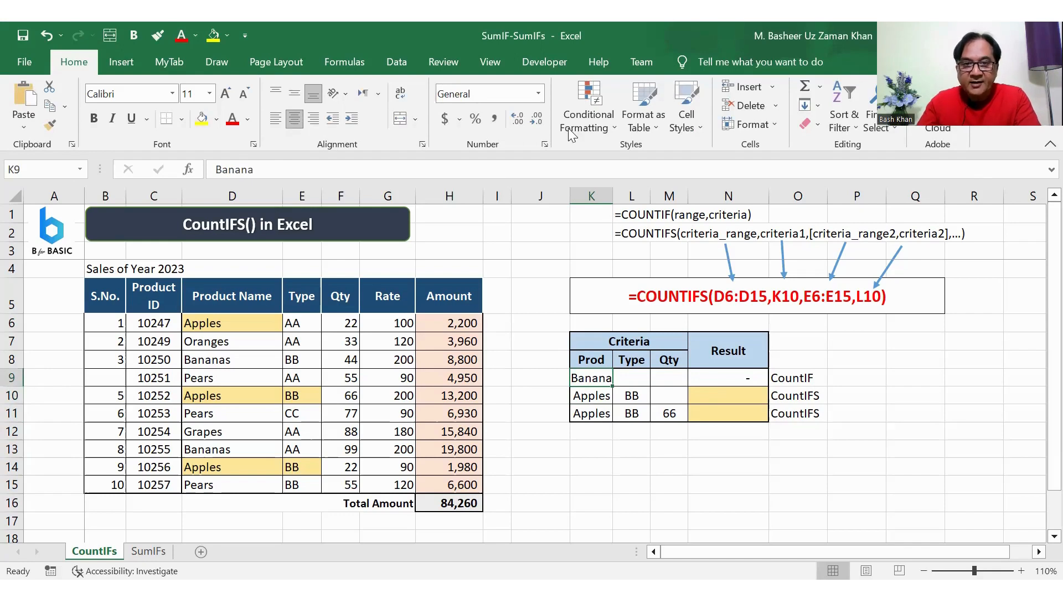
pyautogui.click(373, 169)
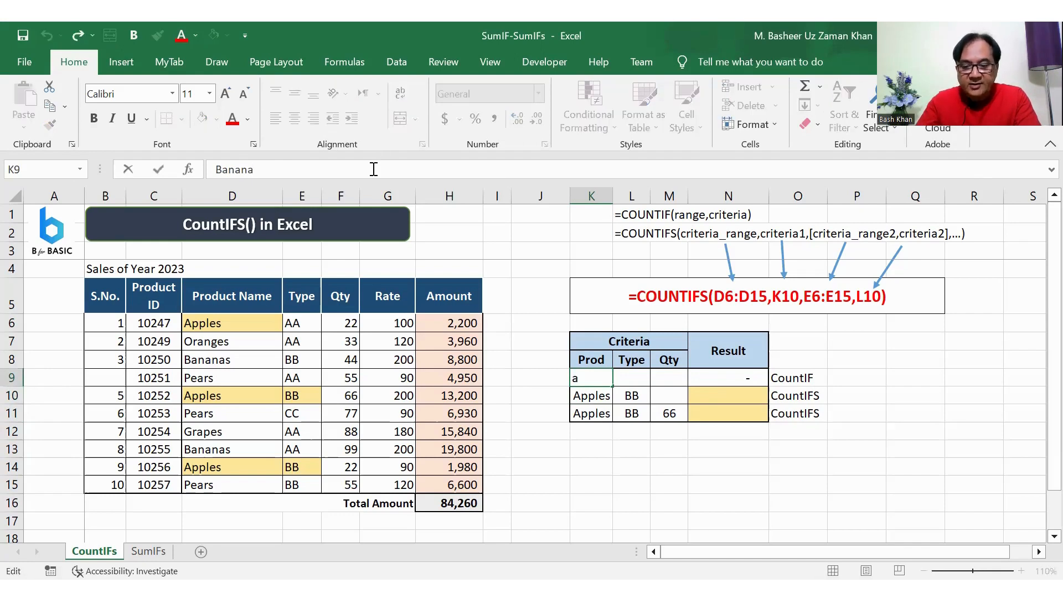
pyautogui.write('s')
pyautogui.press('Return')
pyautogui.press('Up')
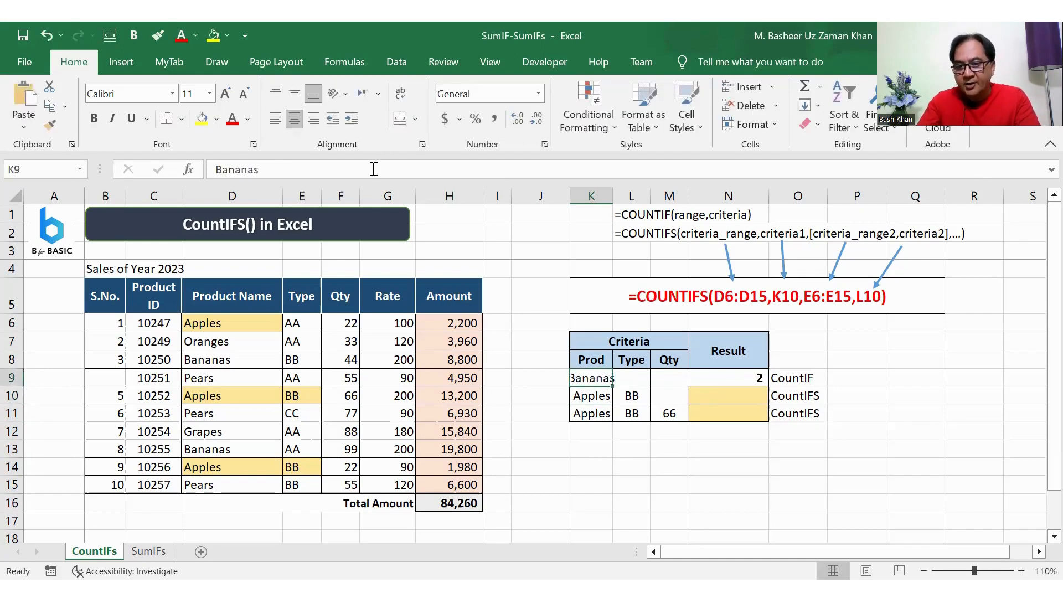
pyautogui.write('Apples')
pyautogui.press('Return')
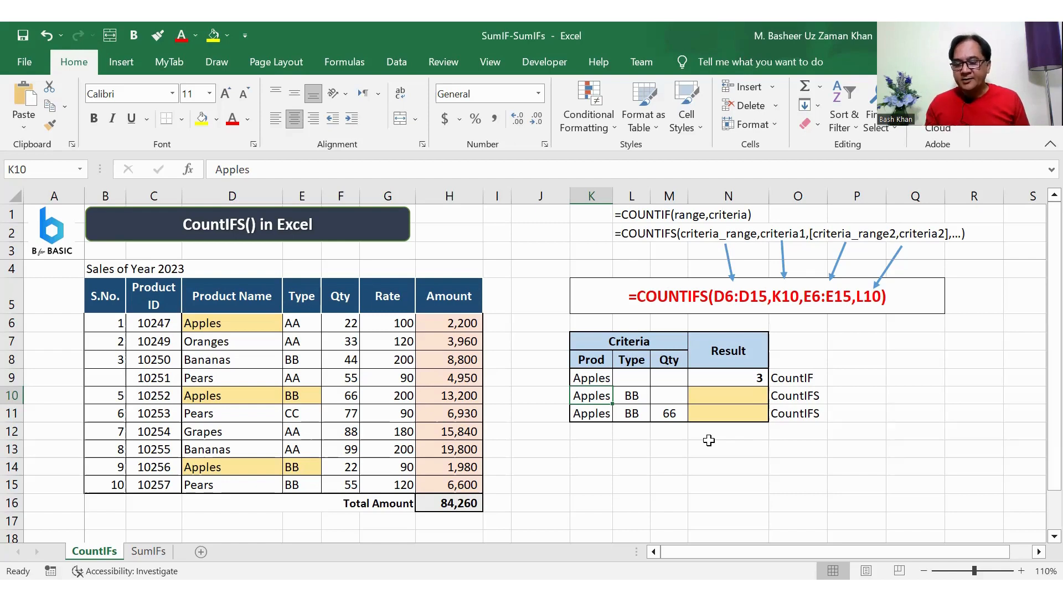
# Start a COUNTIFS formula in result cell N10 with product name range D6:D15 and criterion K10.
pyautogui.click(741, 377)
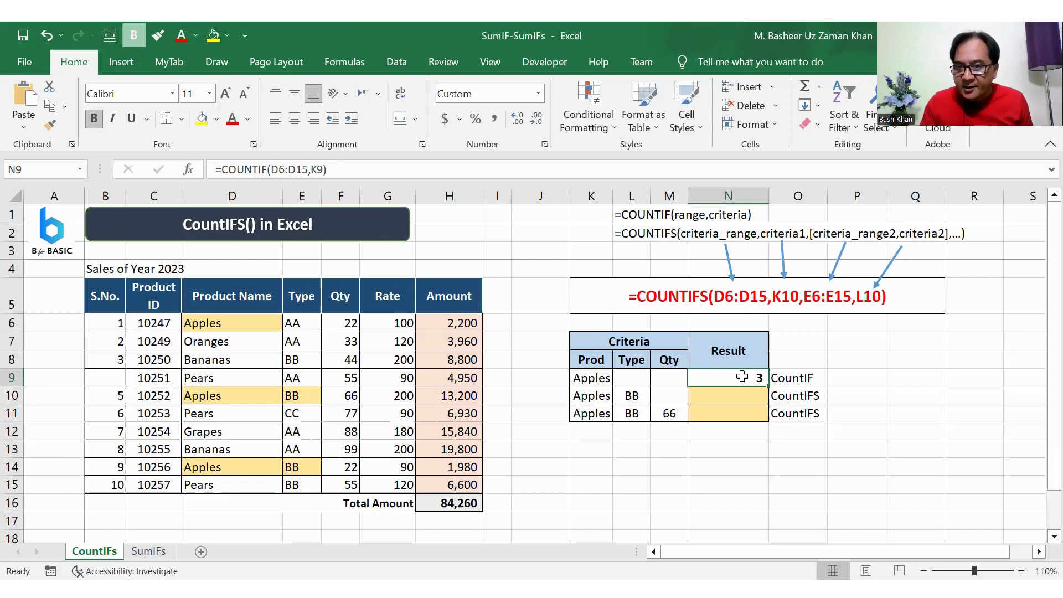
pyautogui.click(794, 397)
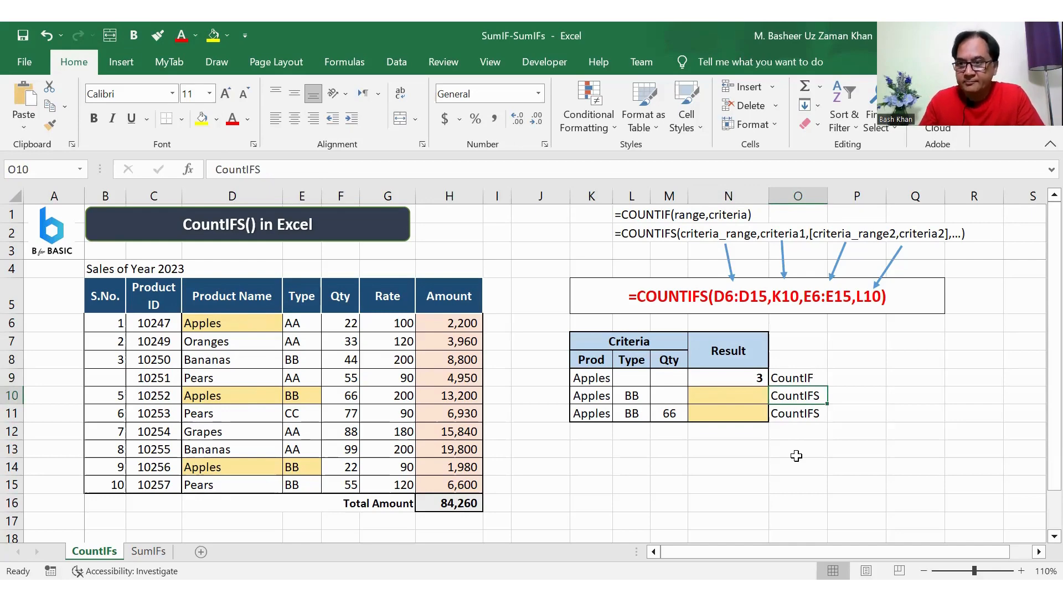
pyautogui.click(741, 403)
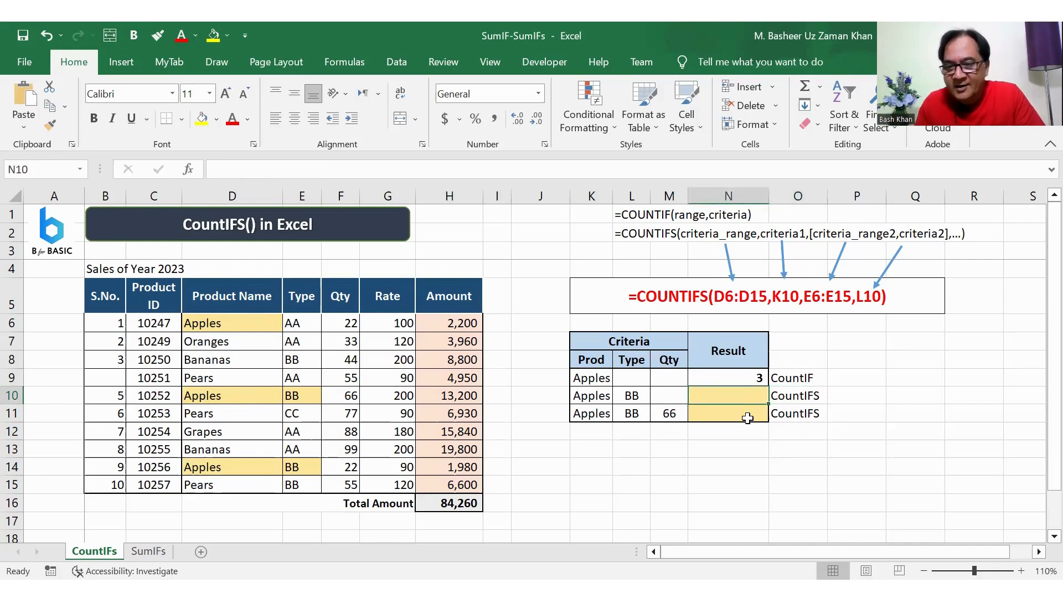
pyautogui.write('=')
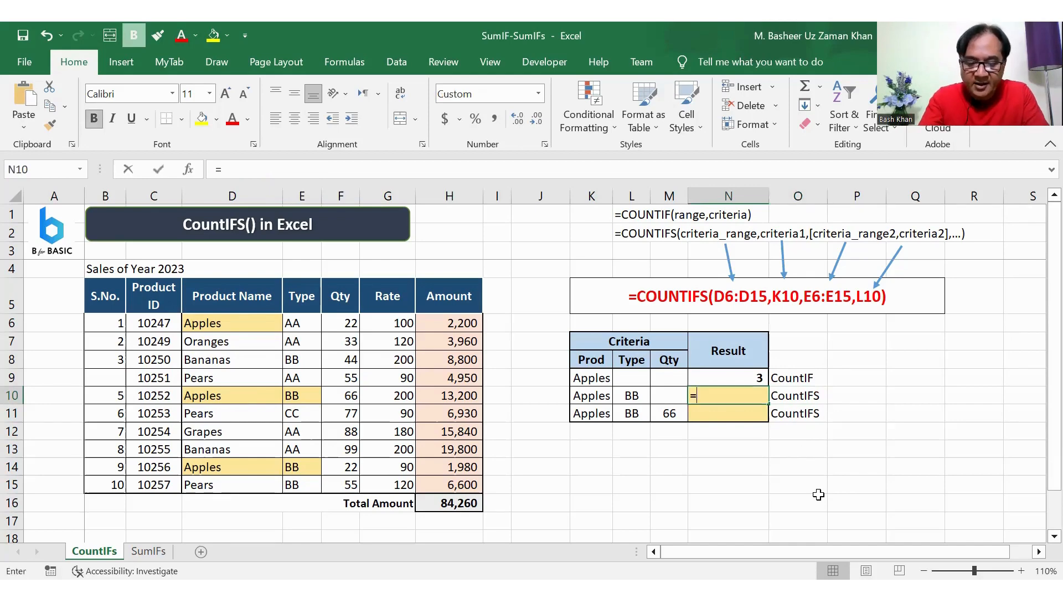
pyautogui.write('countifs')
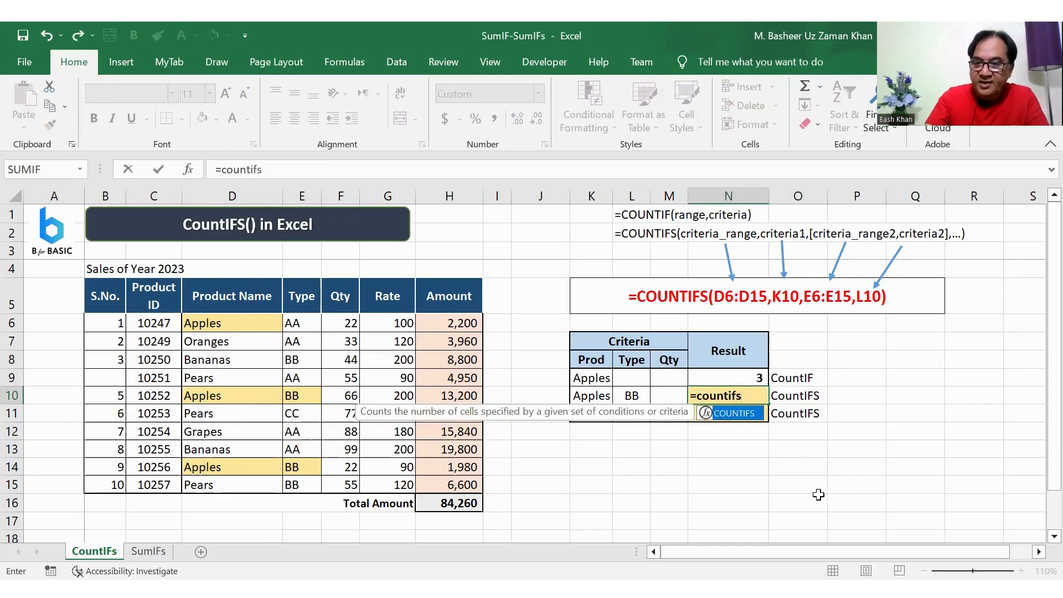
pyautogui.write('(')
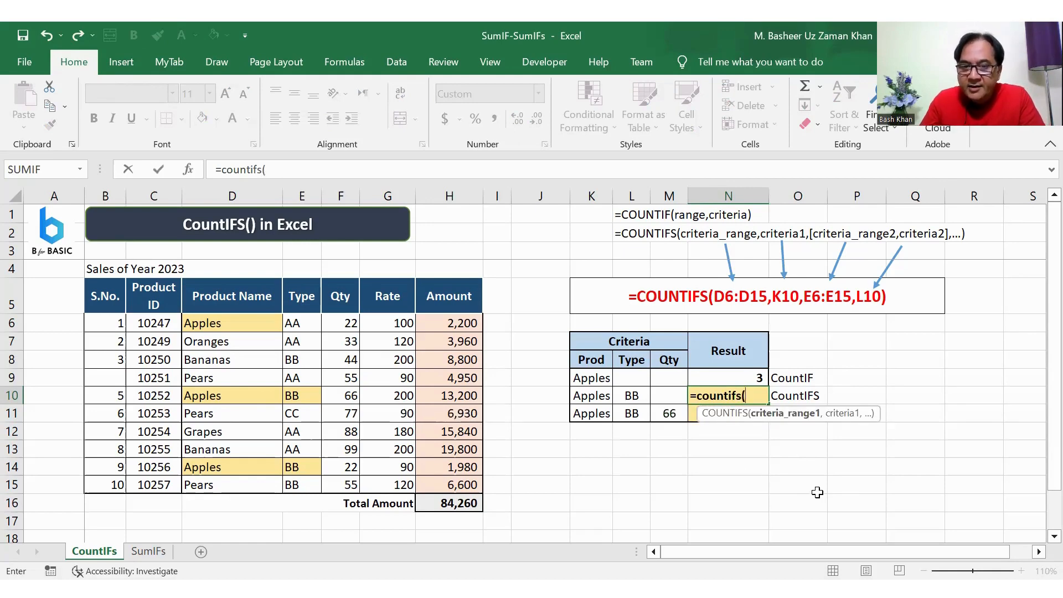
pyautogui.click(258, 328)
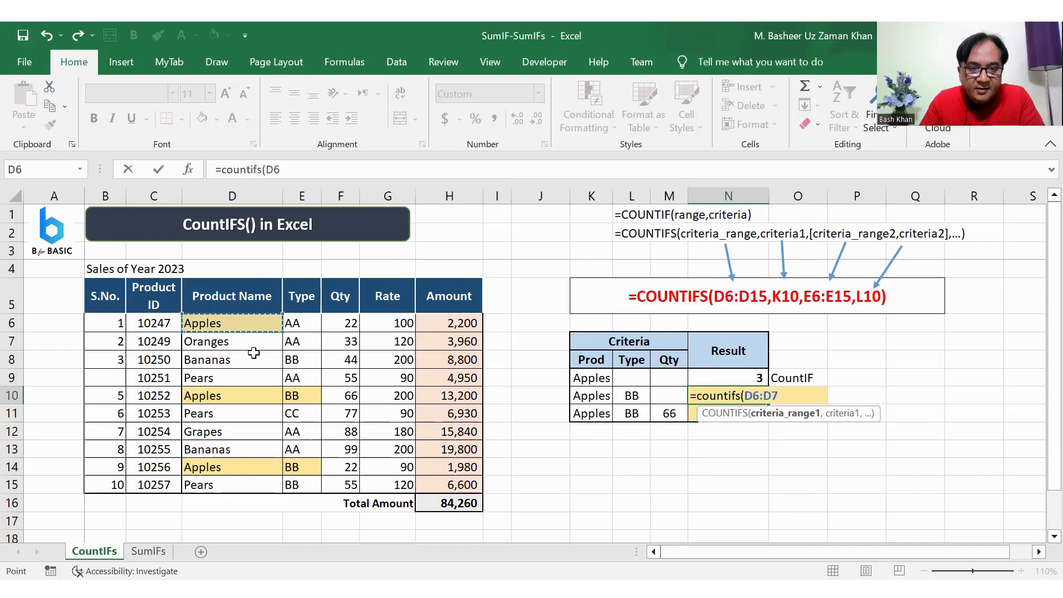
pyautogui.keyDown('shift'); pyautogui.click(249, 482); pyautogui.keyUp('shift')
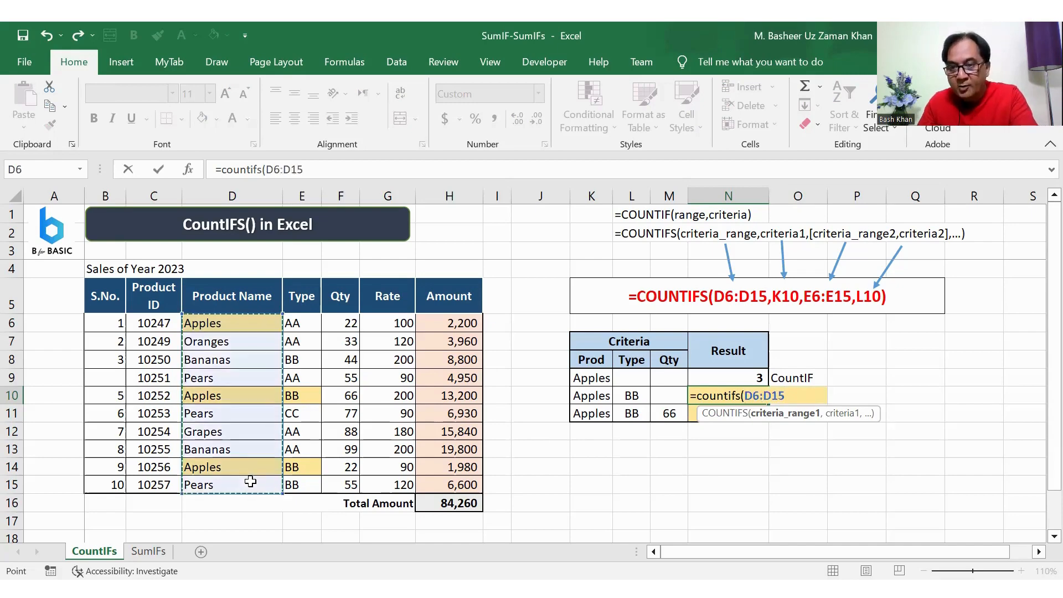
pyautogui.write(',')
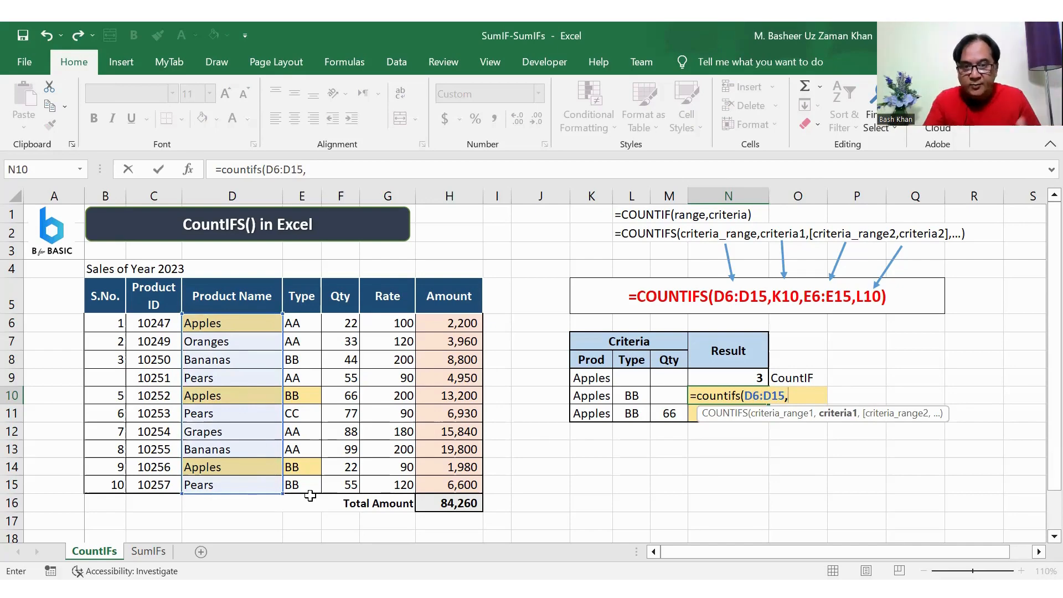
pyautogui.click(592, 396)
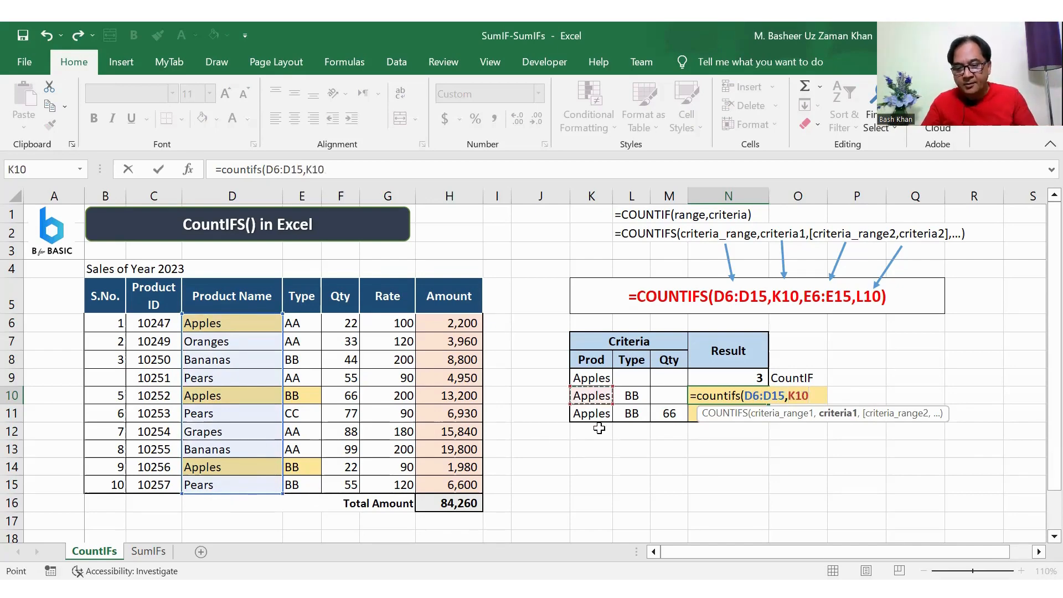
# Complete the COUNTIFS formula in N10 with type range E6:E15 and criterion L10.
pyautogui.write(',')
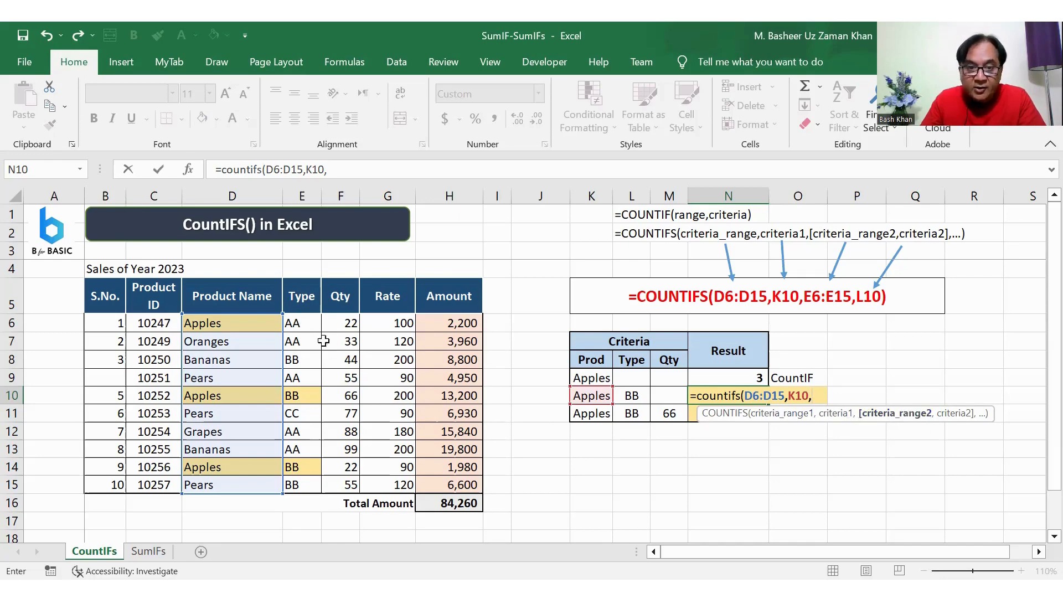
pyautogui.moveTo(305, 323); pyautogui.dragTo(297, 477)
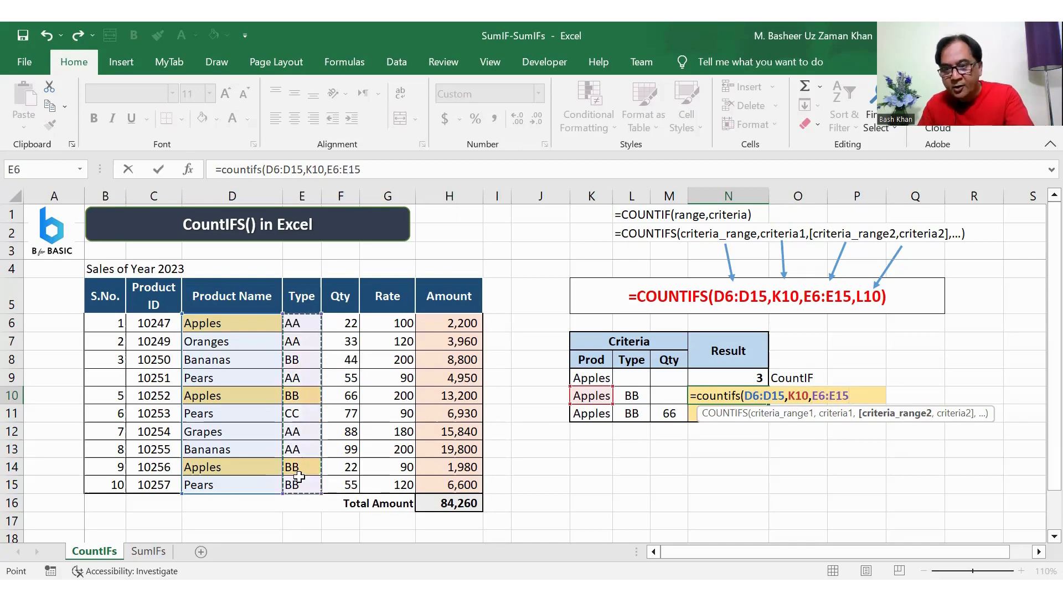
pyautogui.write(',')
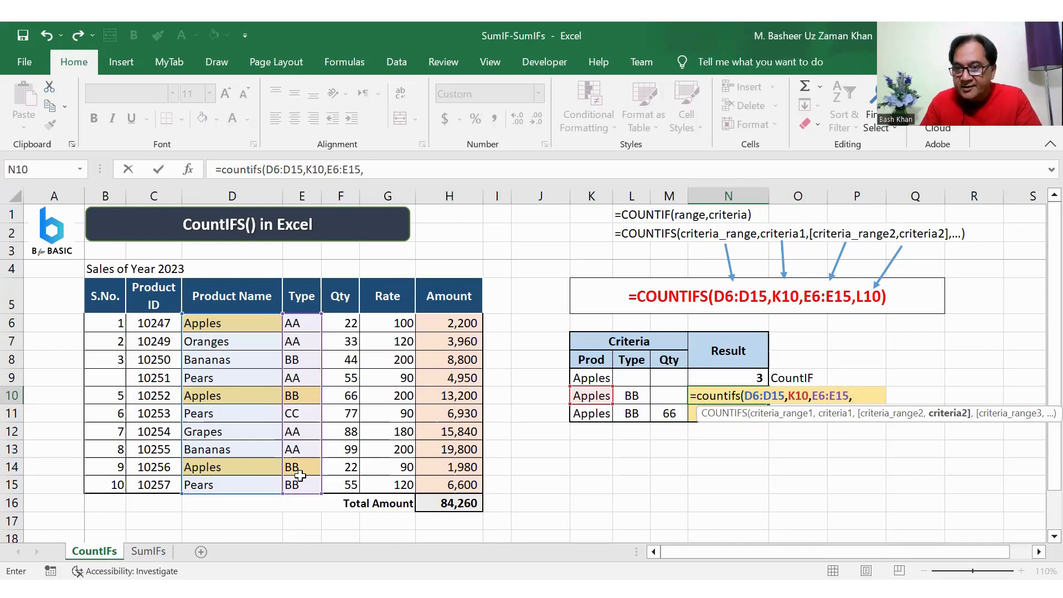
pyautogui.click(626, 396)
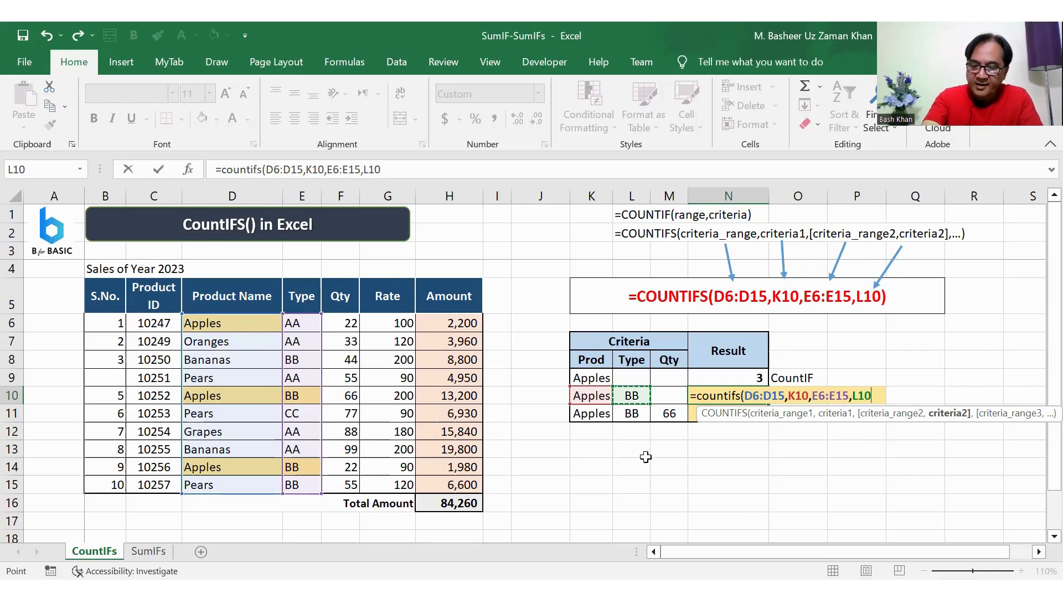
pyautogui.write(')')
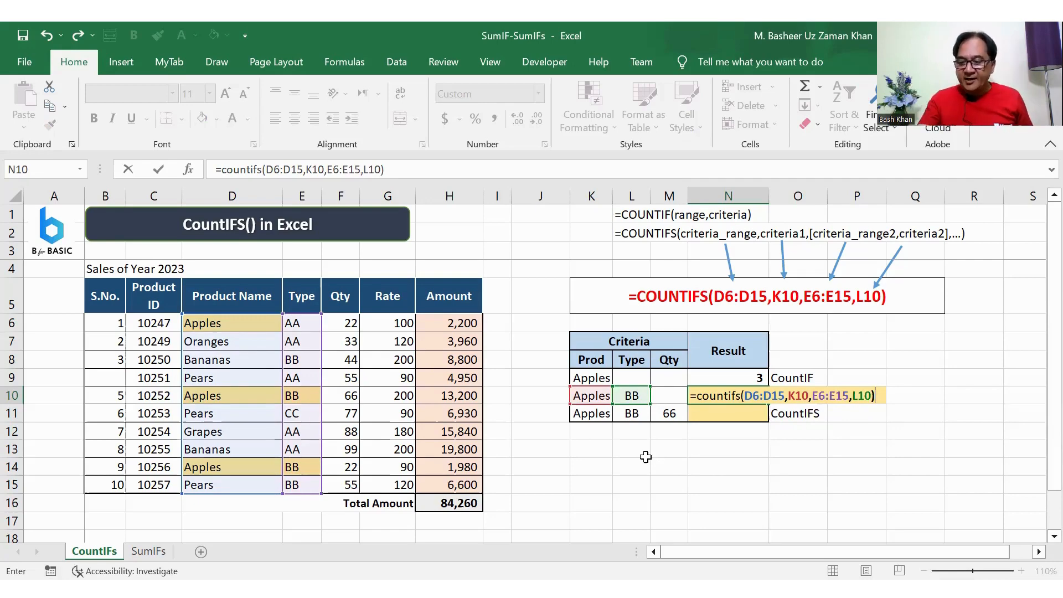
pyautogui.press('Return')
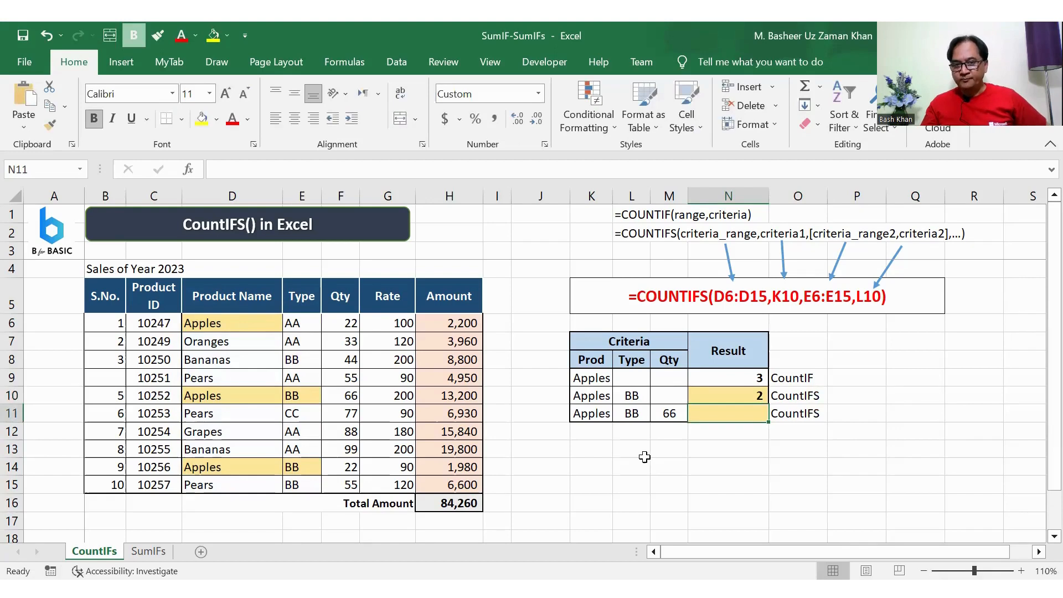
# Check the Apples entries in the product name column and the BB types in E10 and E14 against the formula results.
pyautogui.click(708, 381)
pyautogui.click(260, 323)
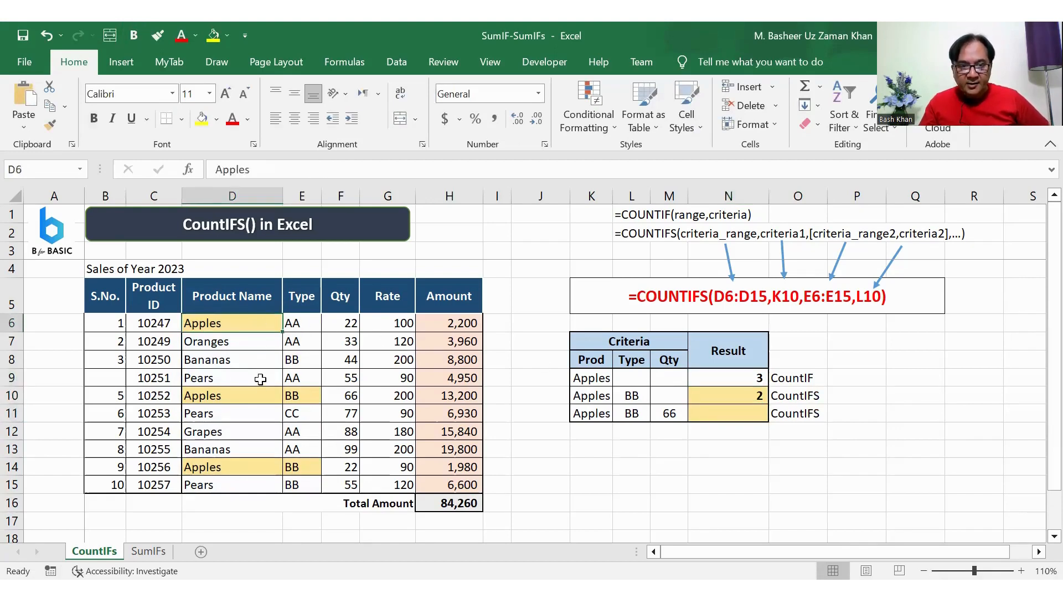
pyautogui.click(258, 396)
pyautogui.click(253, 469)
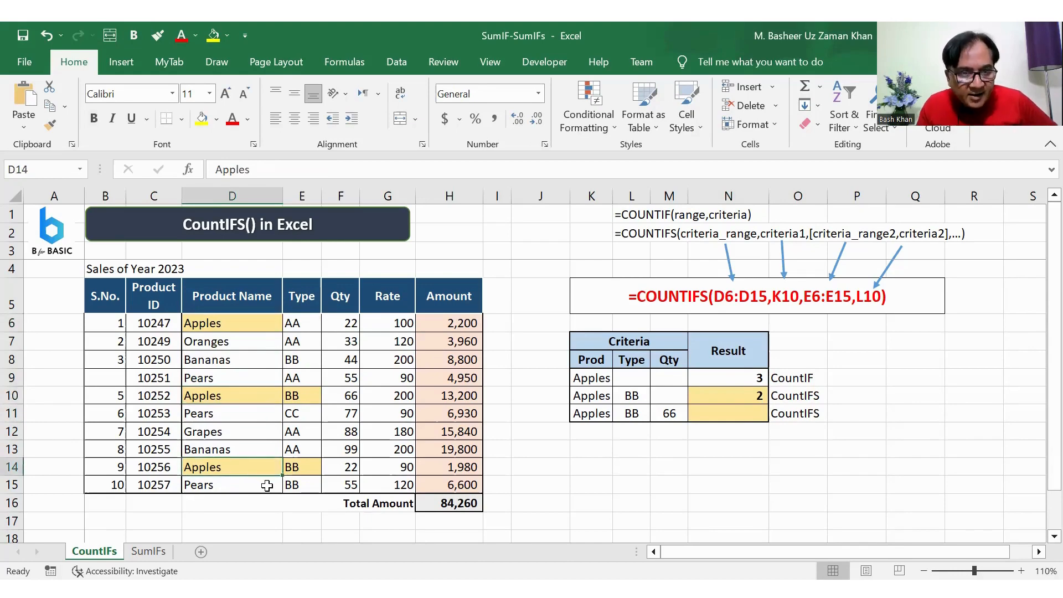
pyautogui.click(297, 396)
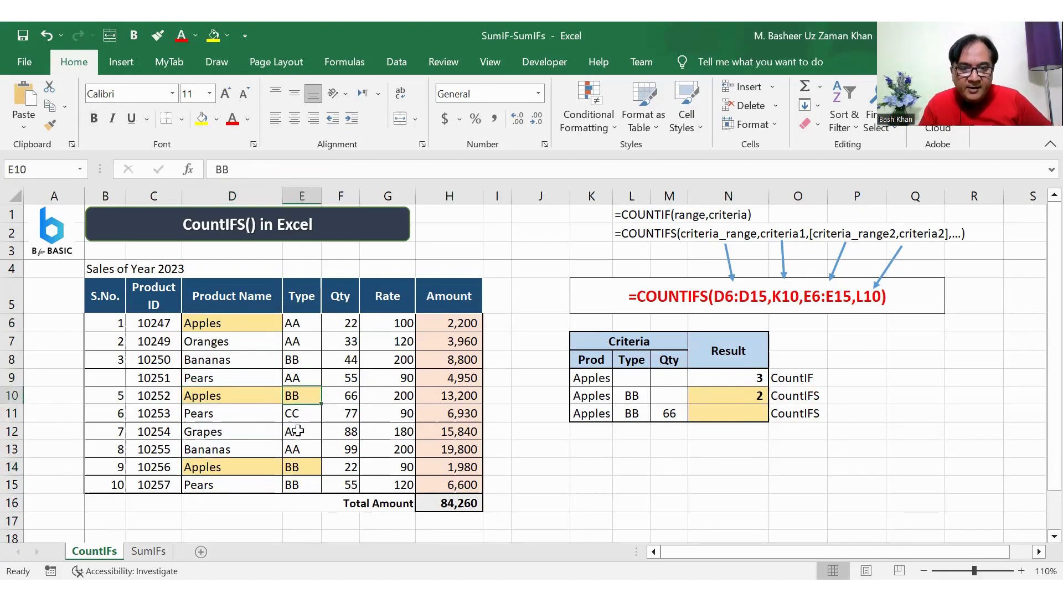
pyautogui.click(295, 469)
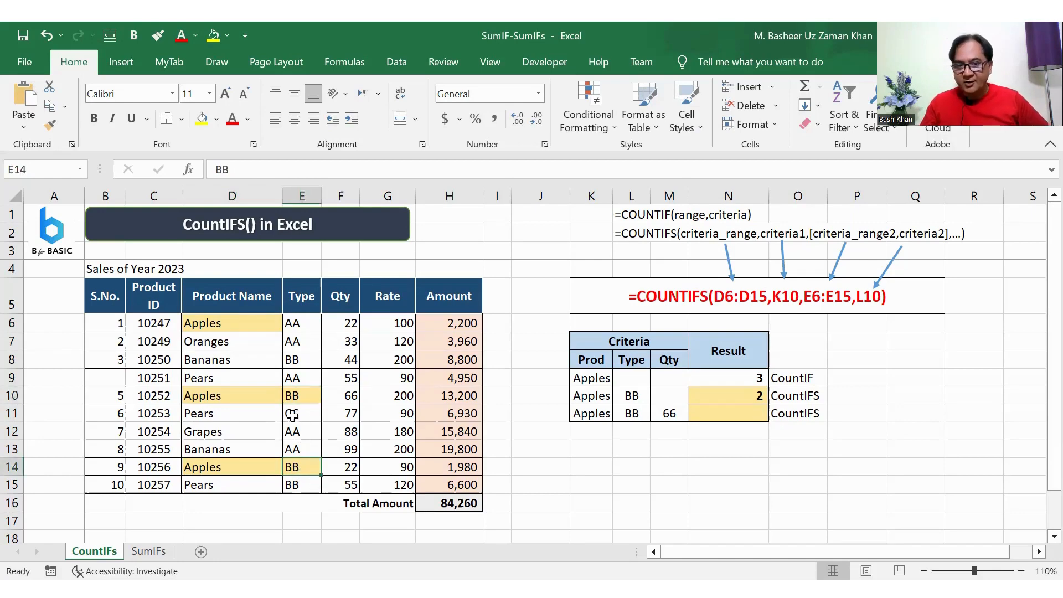
# Test the N10 formula by changing the type in E10 to AA, and set it back to BB.
pyautogui.click(293, 397)
pyautogui.write('AA')
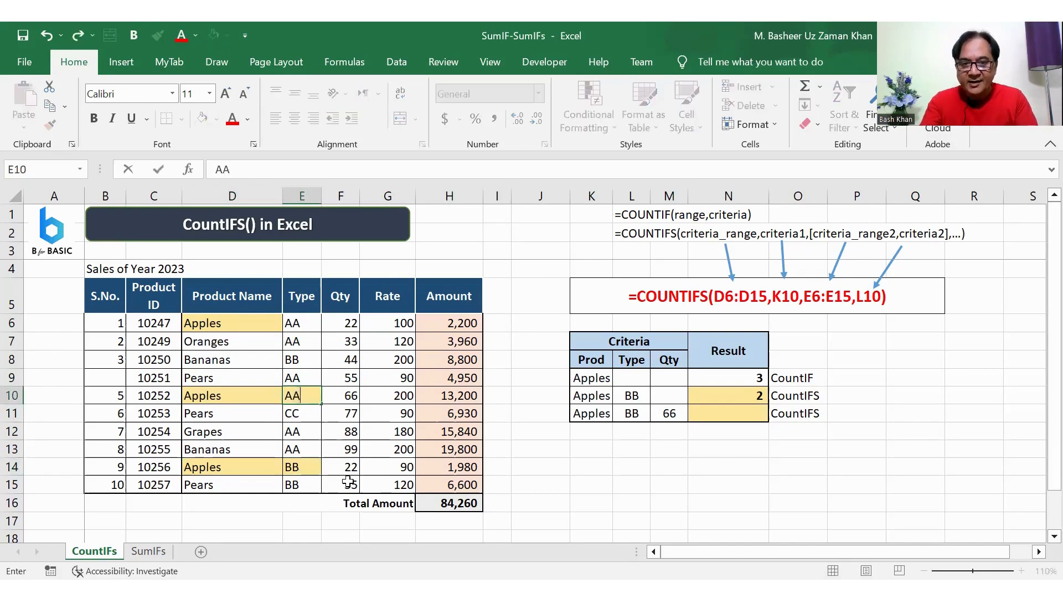
pyautogui.press('Return')
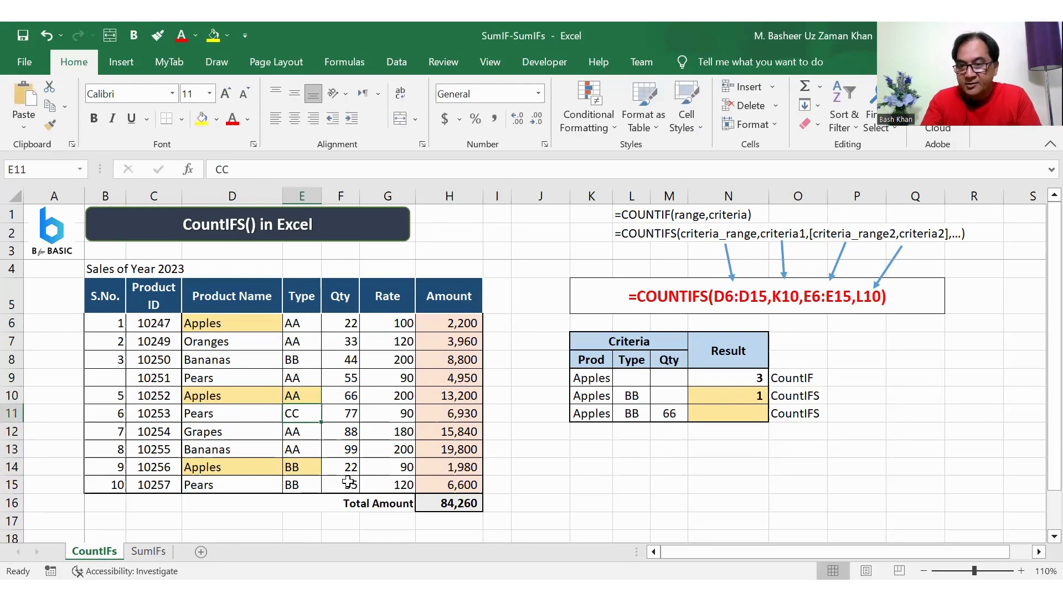
pyautogui.press('Up')
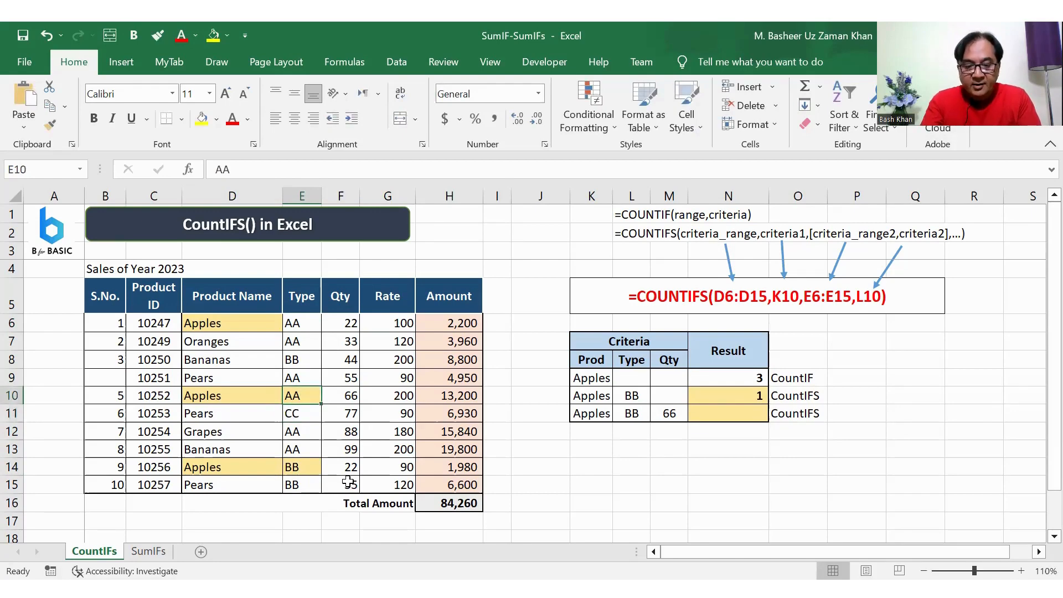
pyautogui.write('BB')
pyautogui.press('Return')
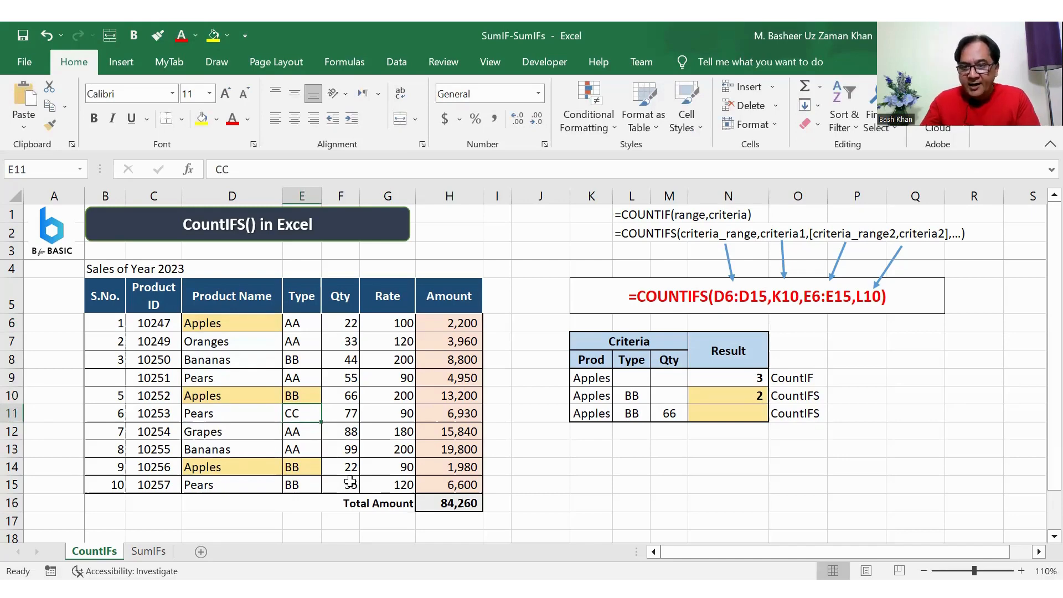
# Start a COUNTIFS formula in result cell N11 with product name range D6:D15 and criterion K11.
pyautogui.click(728, 413)
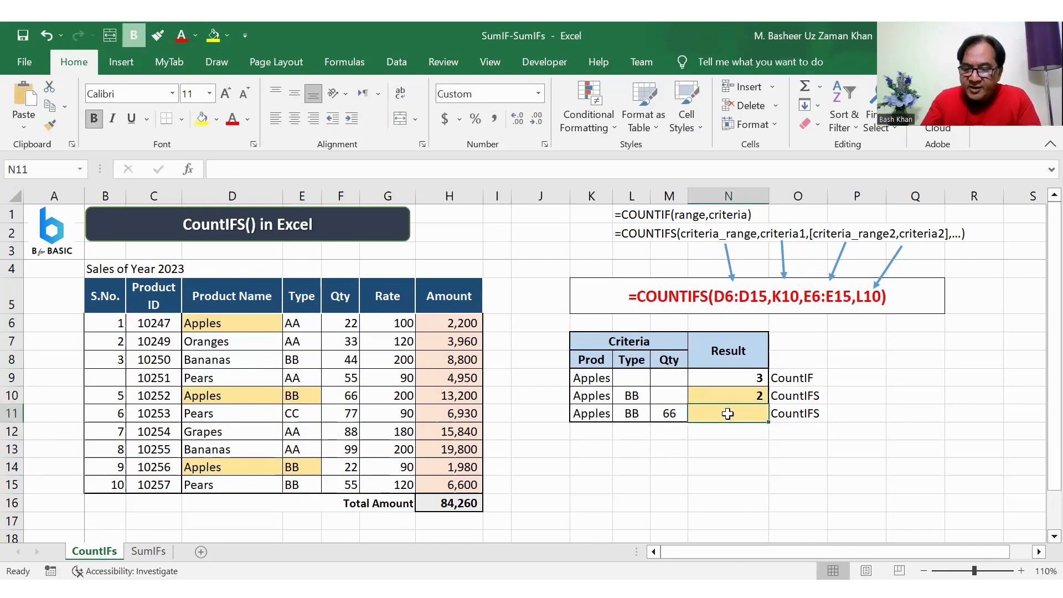
pyautogui.write('=')
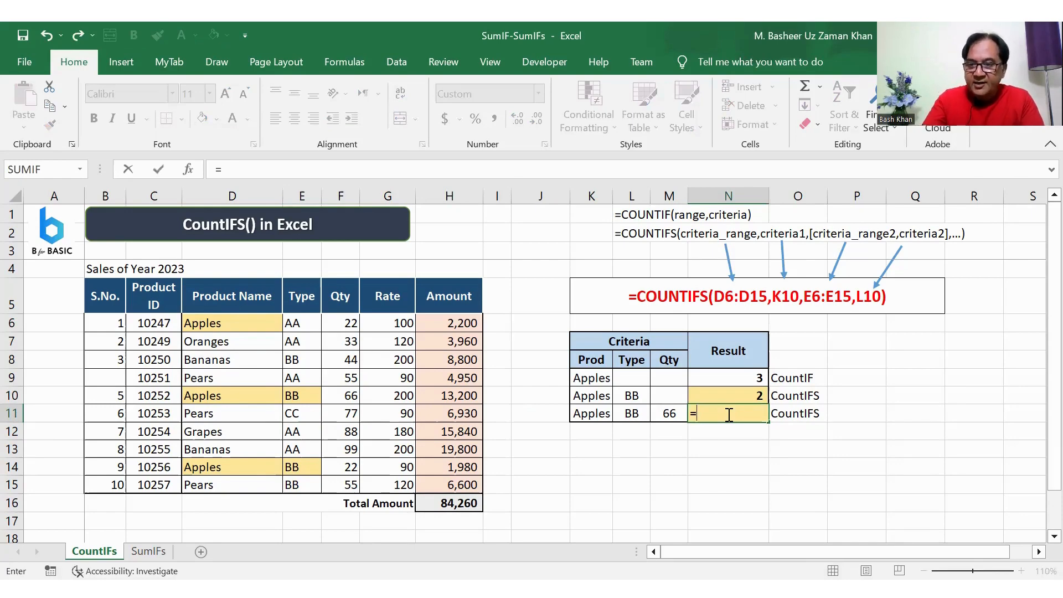
pyautogui.write('countifs(')
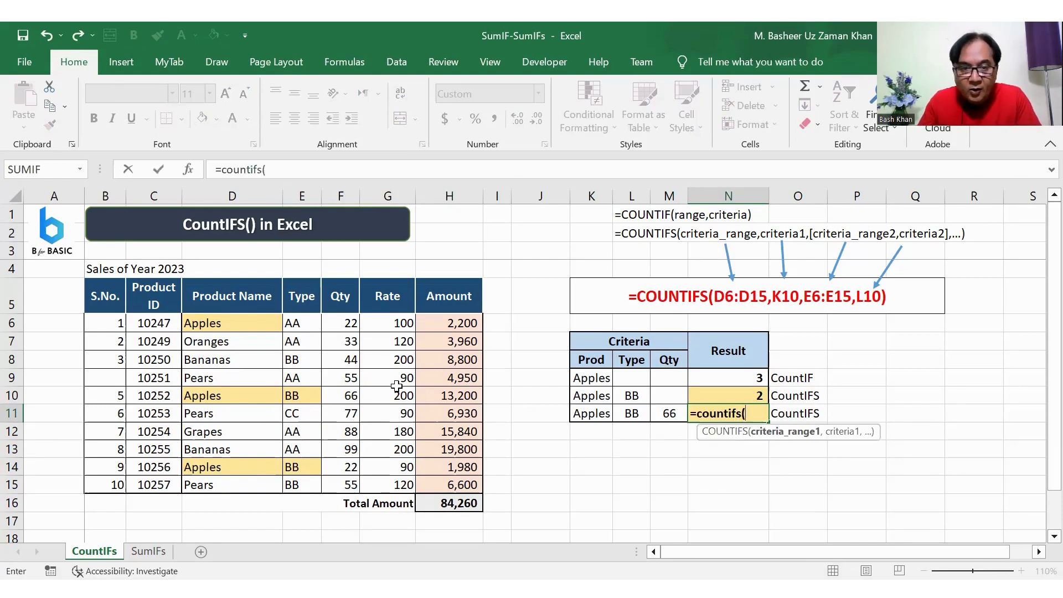
pyautogui.moveTo(266, 331); pyautogui.dragTo(259, 485)
pyautogui.write(',')
pyautogui.click(593, 415)
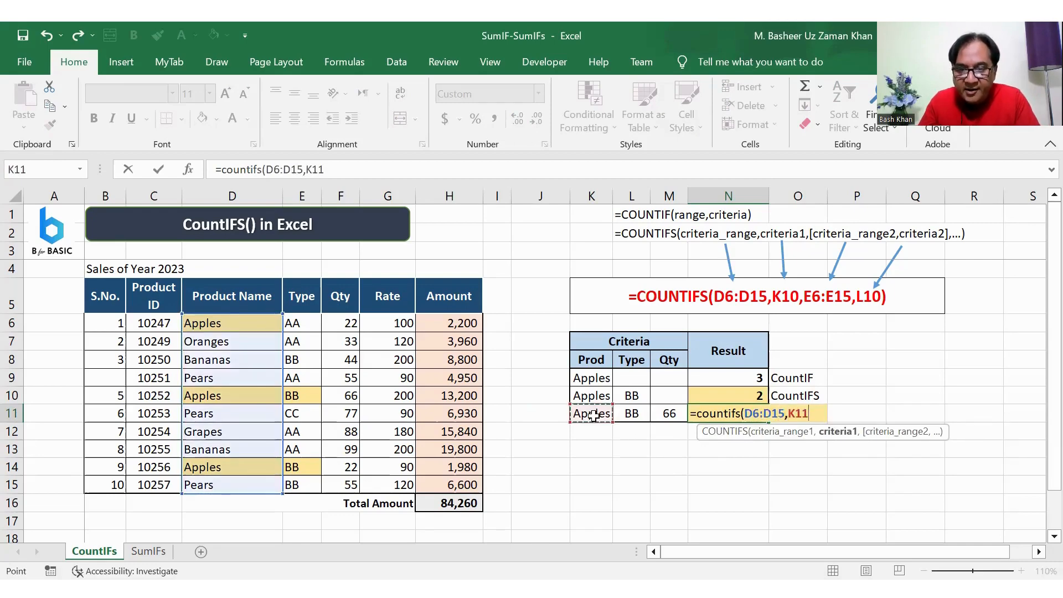
# Add type range E6:E15 with criterion L11 as the second condition of the N11 formula.
pyautogui.write(',')
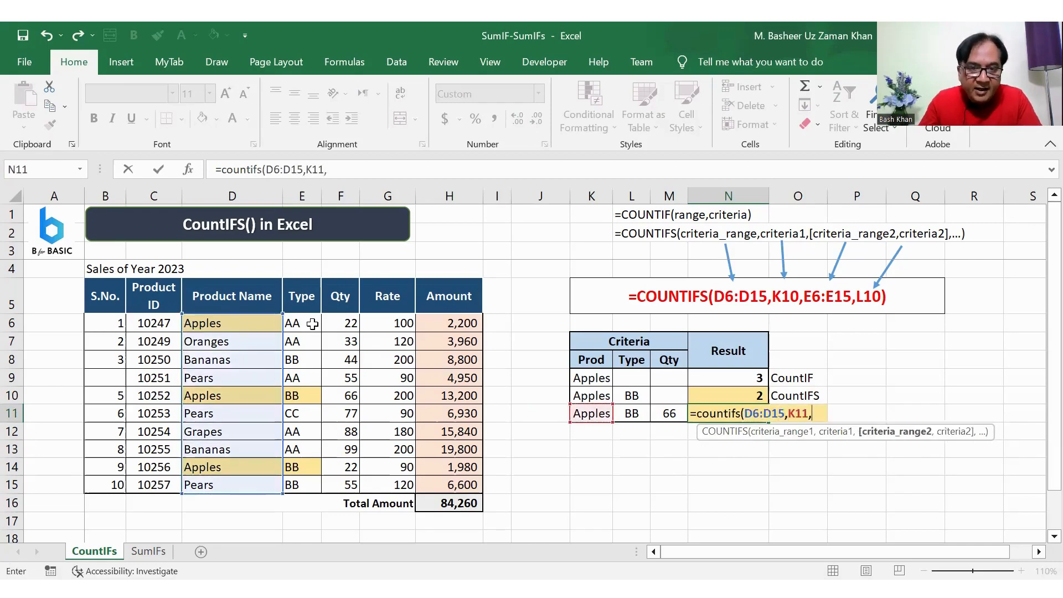
pyautogui.moveTo(313, 324); pyautogui.dragTo(299, 482)
pyautogui.write(',')
pyautogui.click(636, 414)
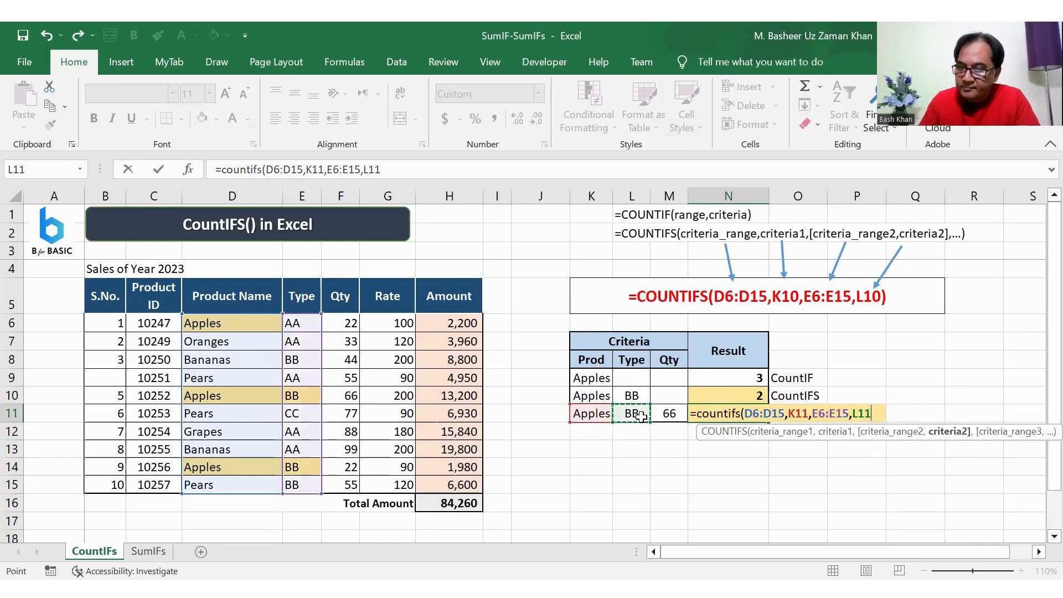
# Add quantity range F6:F15 with criterion M11 as the third condition and complete the N11 formula.
pyautogui.write(',')
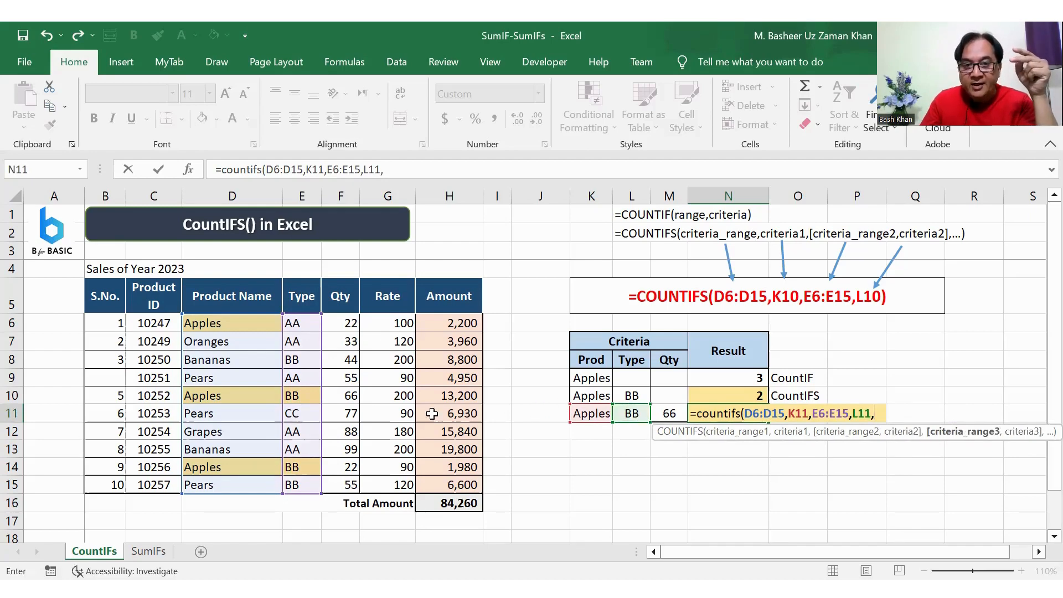
pyautogui.click(345, 326)
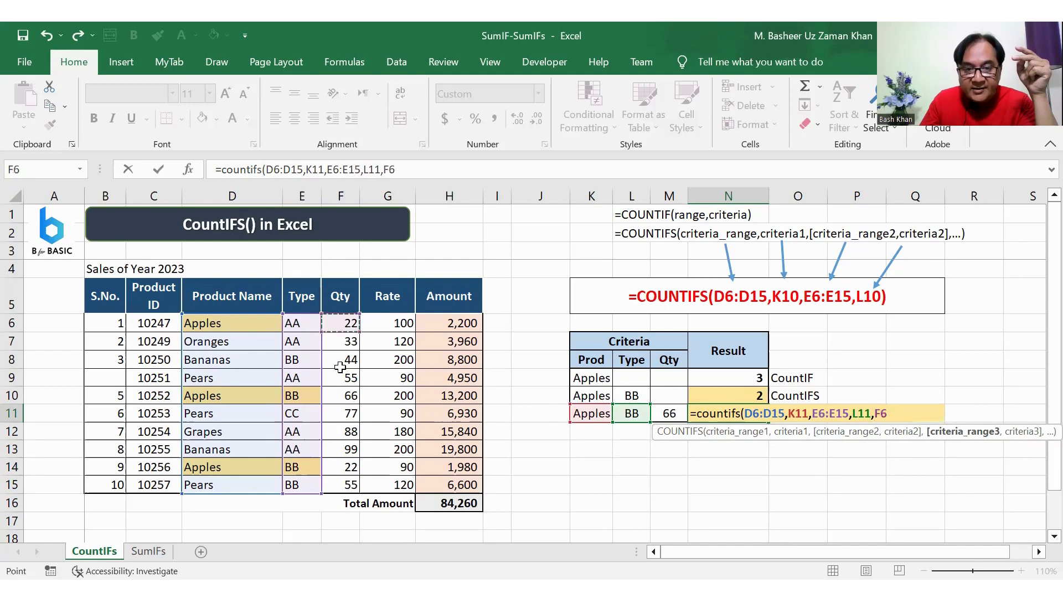
pyautogui.keyDown('shift'); pyautogui.click(349, 479); pyautogui.keyUp('shift')
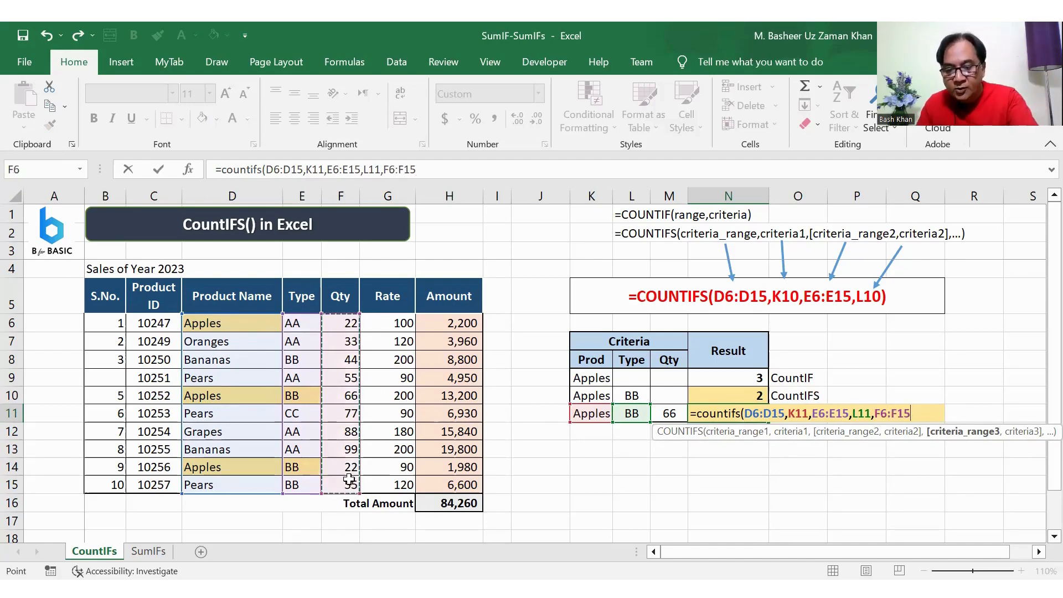
pyautogui.write(',')
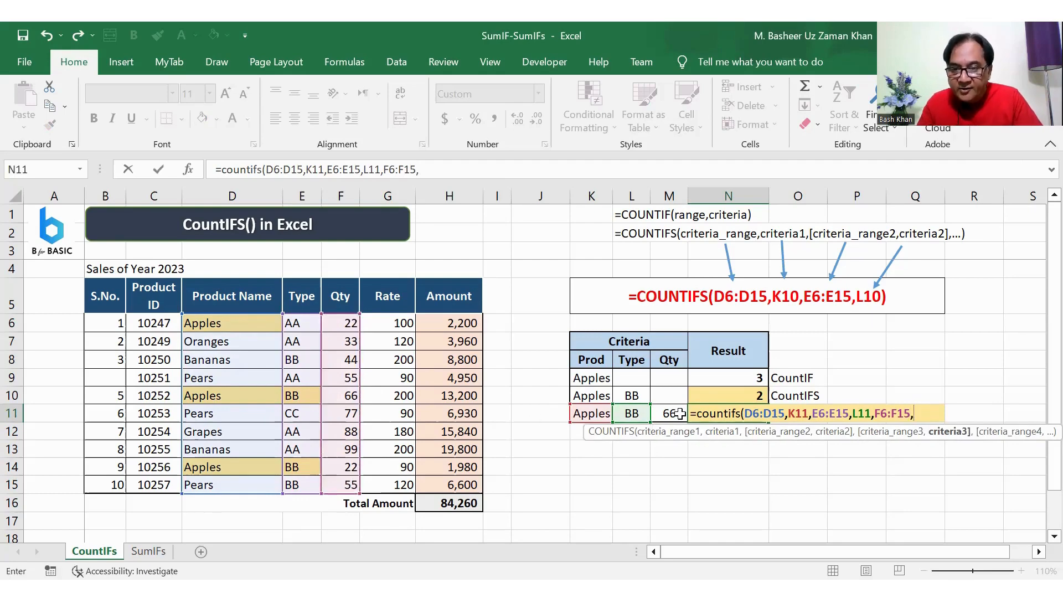
pyautogui.click(674, 415)
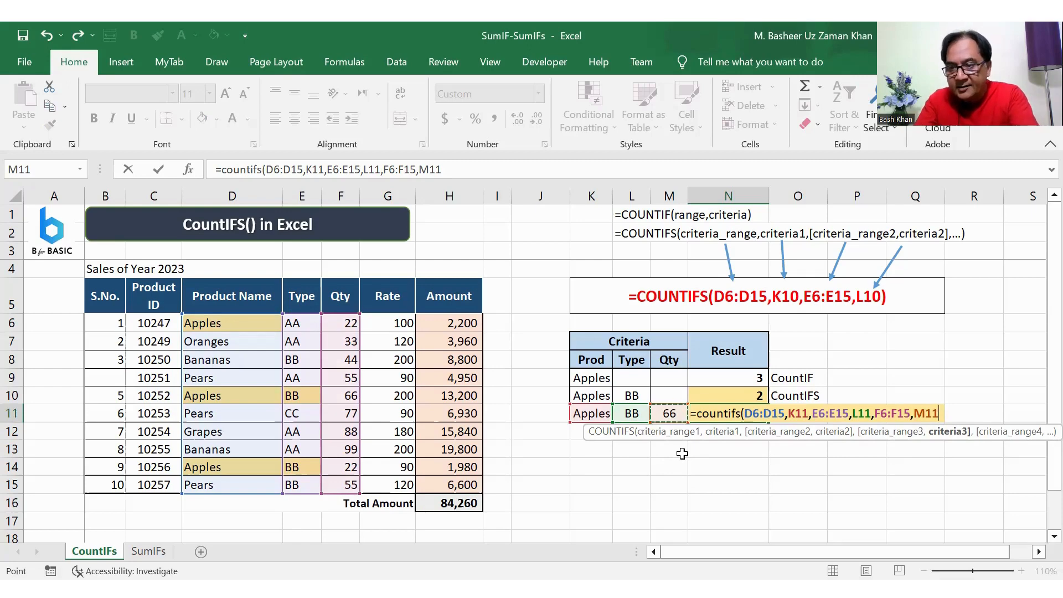
pyautogui.write(')')
pyautogui.press('Return')
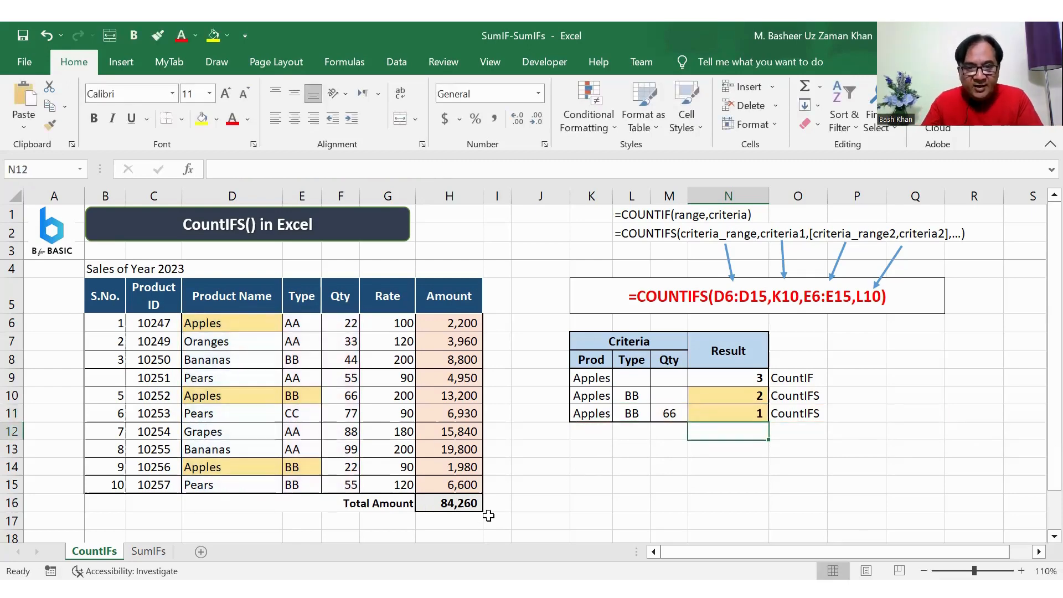
# Copy the highlight formatting of type cell E10 to quantity cell F10 with Format Painter.
pyautogui.click(348, 396)
pyautogui.click(297, 396)
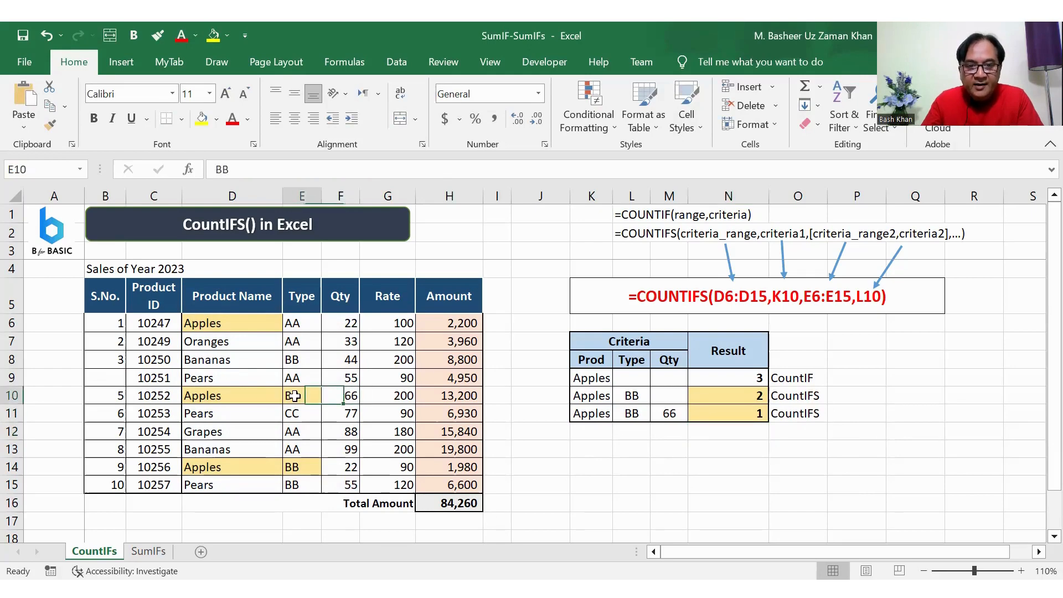
pyautogui.click(50, 125)
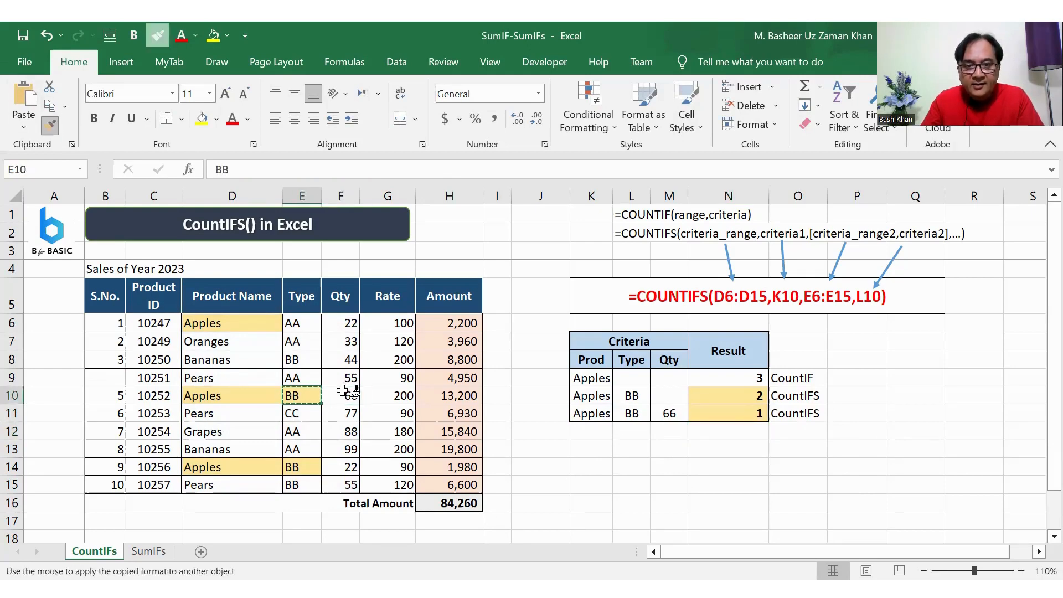
pyautogui.click(348, 395)
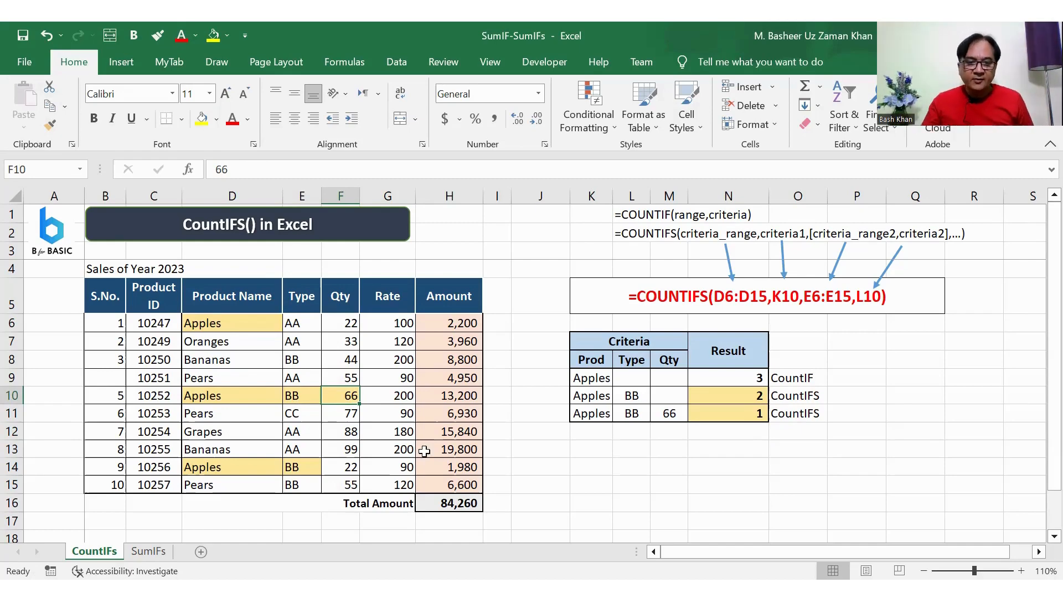
# On the SumIFs sheet, enter a SUM formula in J16 that totals the amounts in H6:H15.
pyautogui.click(149, 551)
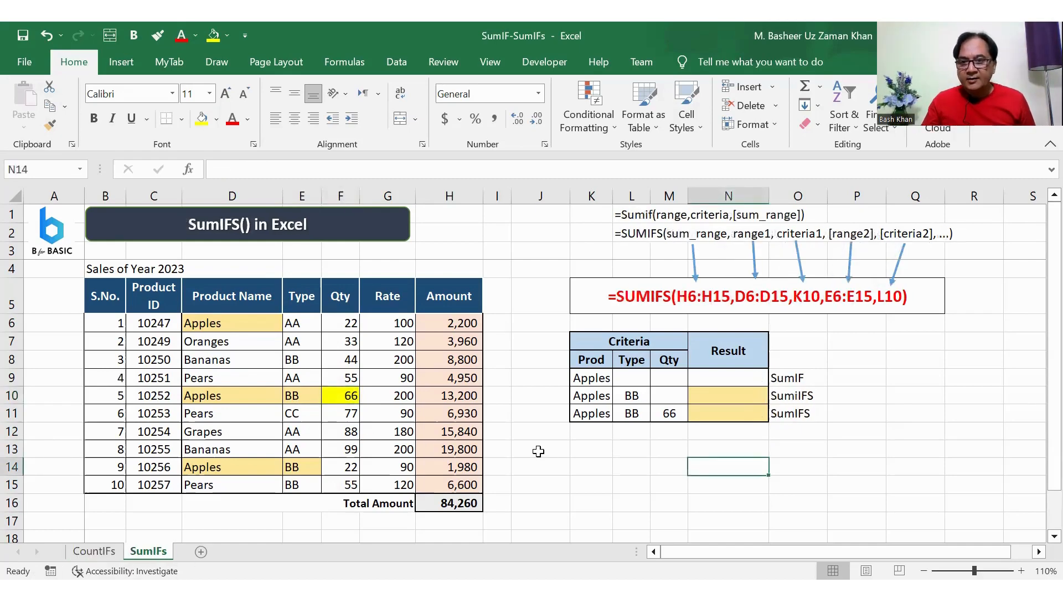
pyautogui.click(564, 465)
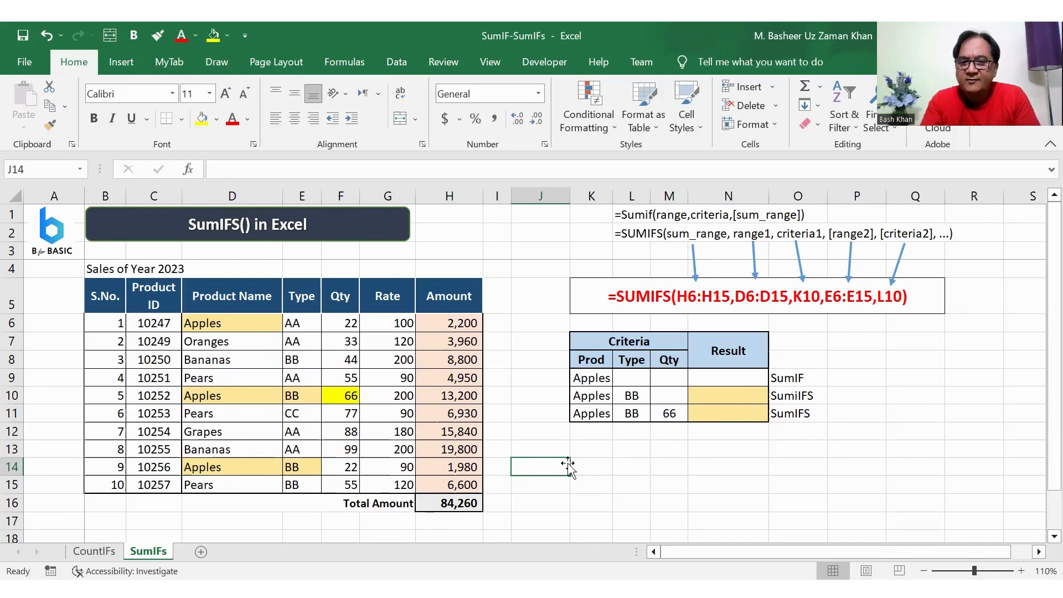
pyautogui.click(466, 504)
pyautogui.click(523, 501)
pyautogui.write('=')
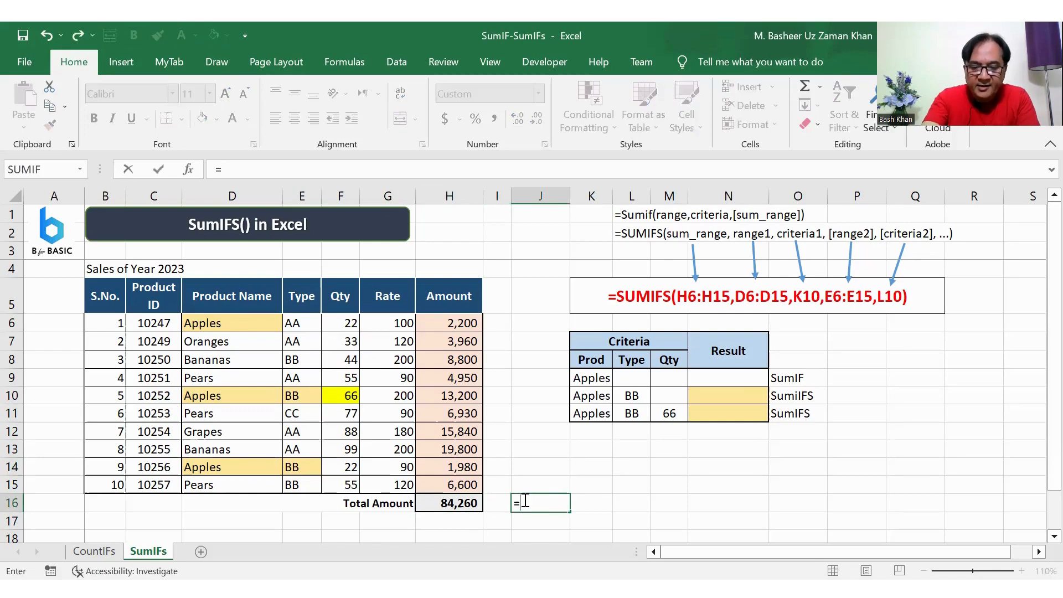
pyautogui.write('sum(')
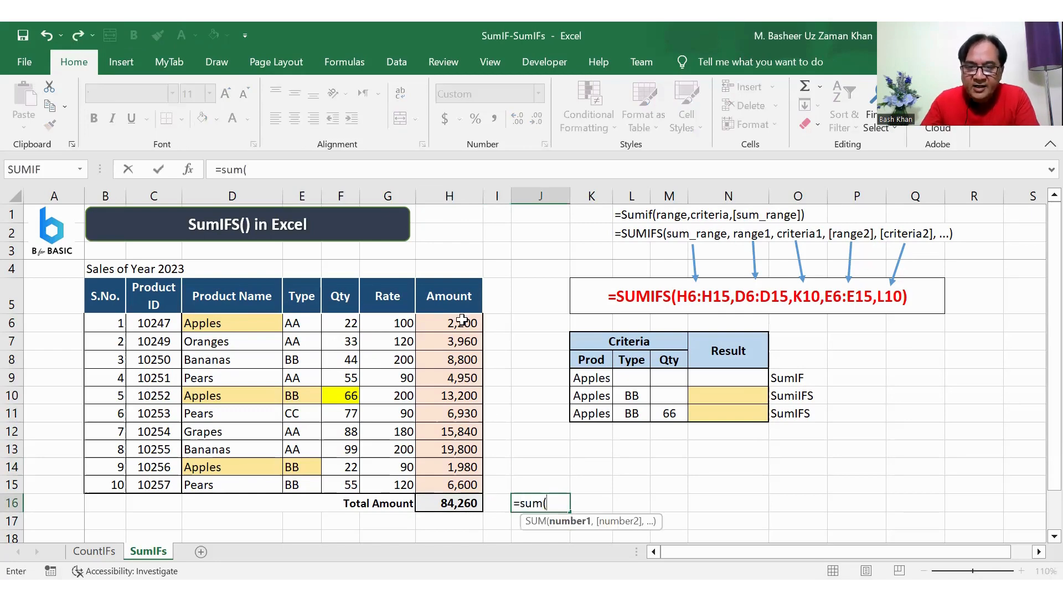
pyautogui.moveTo(467, 323); pyautogui.dragTo(461, 483)
pyautogui.write(')')
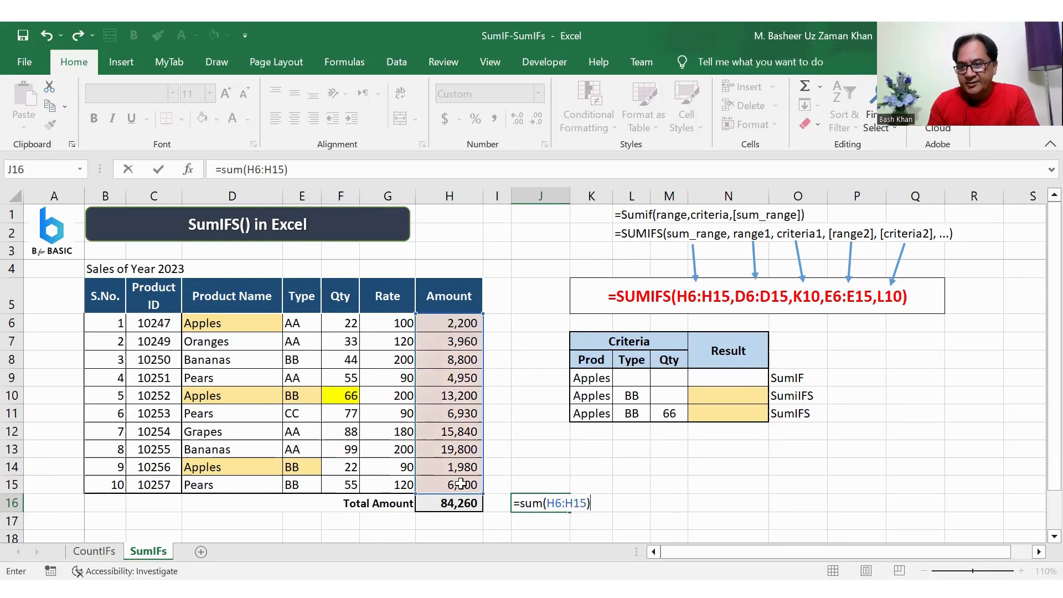
pyautogui.press('Return')
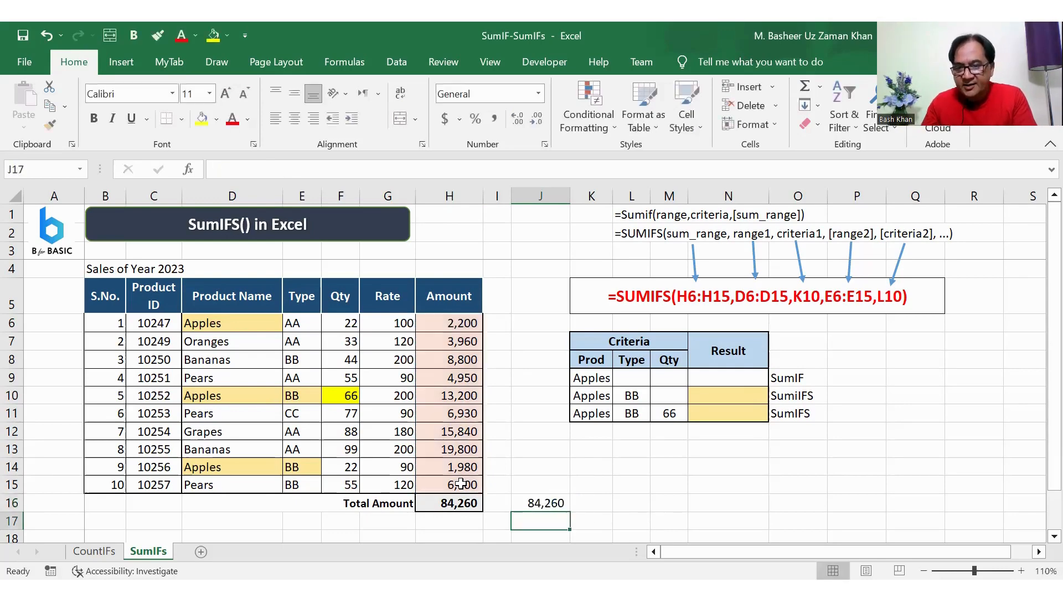
# Compare with the total formula in H16 and clear the SUM formula from J16.
pyautogui.click(443, 505)
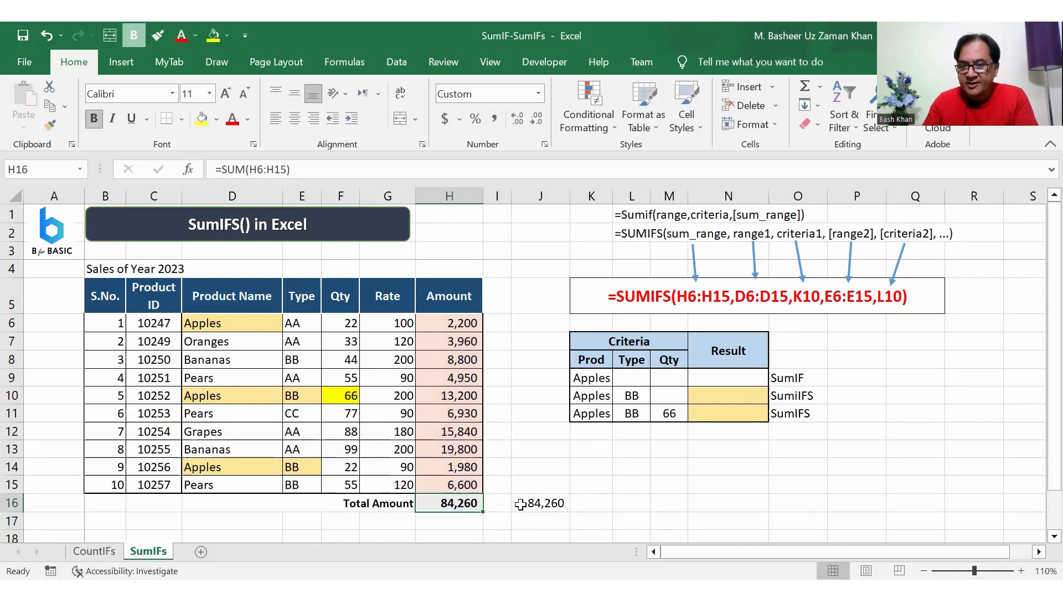
pyautogui.click(531, 506)
pyautogui.press('Delete')
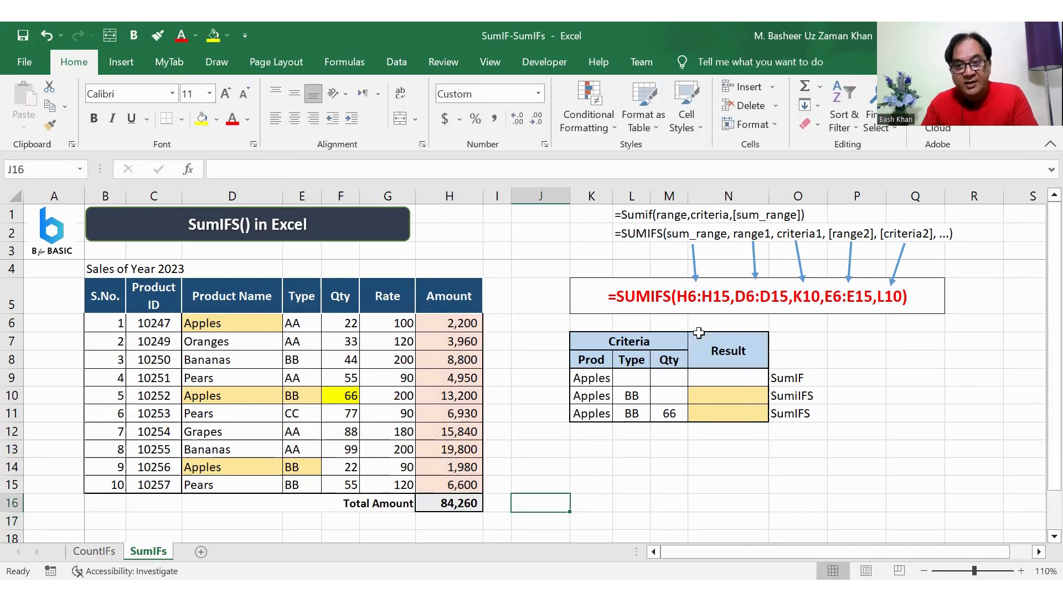
# Start a SUMIF formula in N9 with D6:H15 as the criteria range.
pyautogui.click(721, 378)
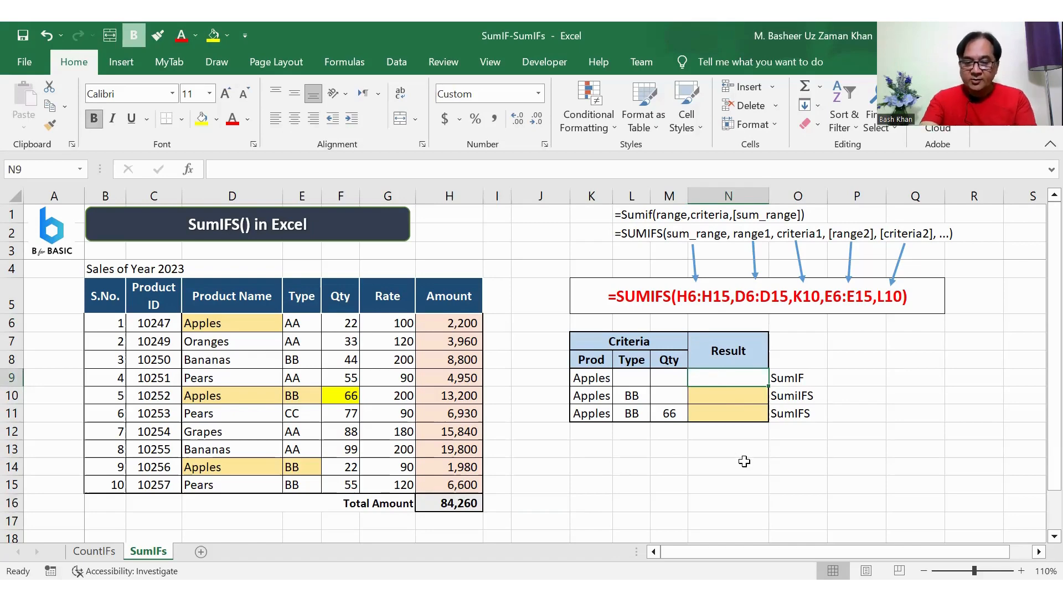
pyautogui.write('=')
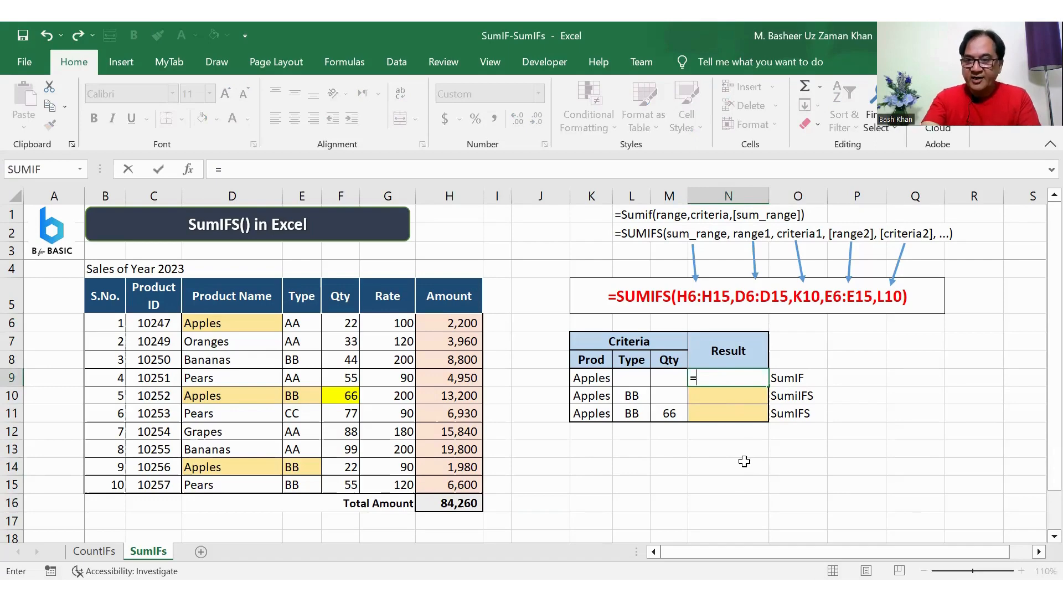
pyautogui.write('sumif(')
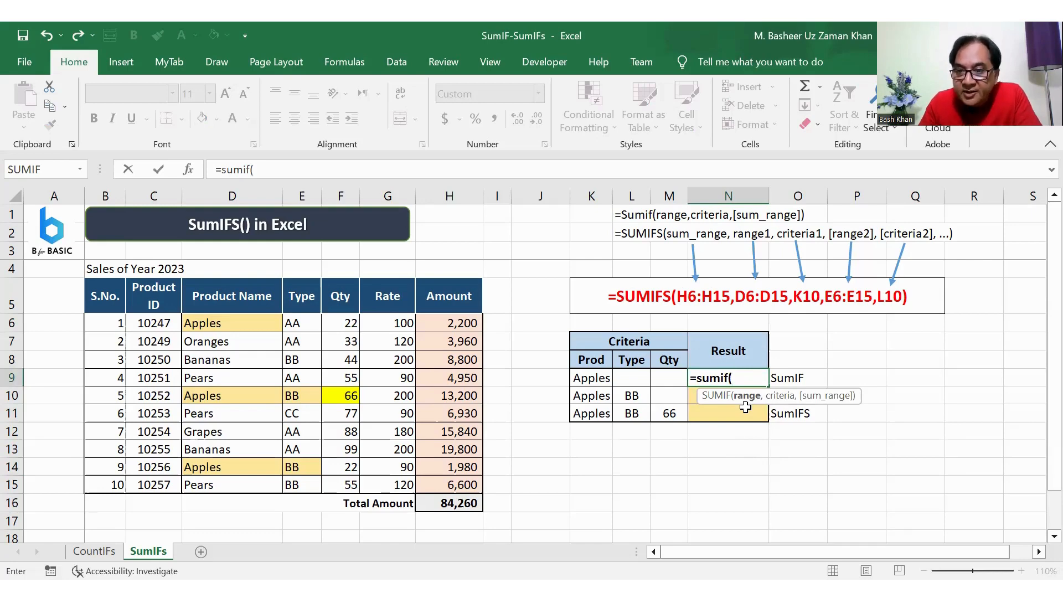
pyautogui.click(224, 331)
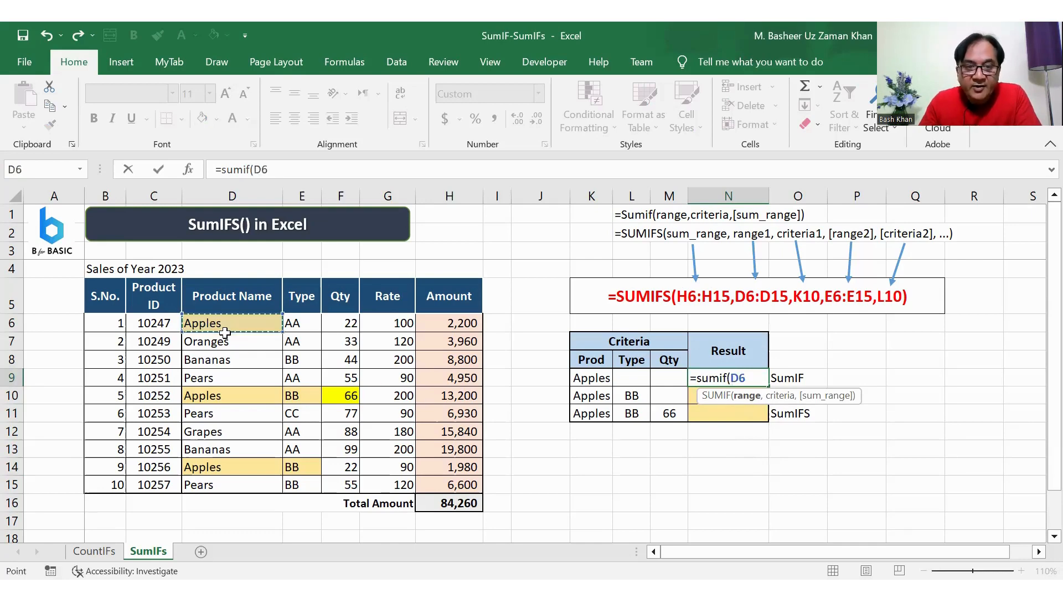
pyautogui.moveTo(225, 332); pyautogui.dragTo(254, 348)
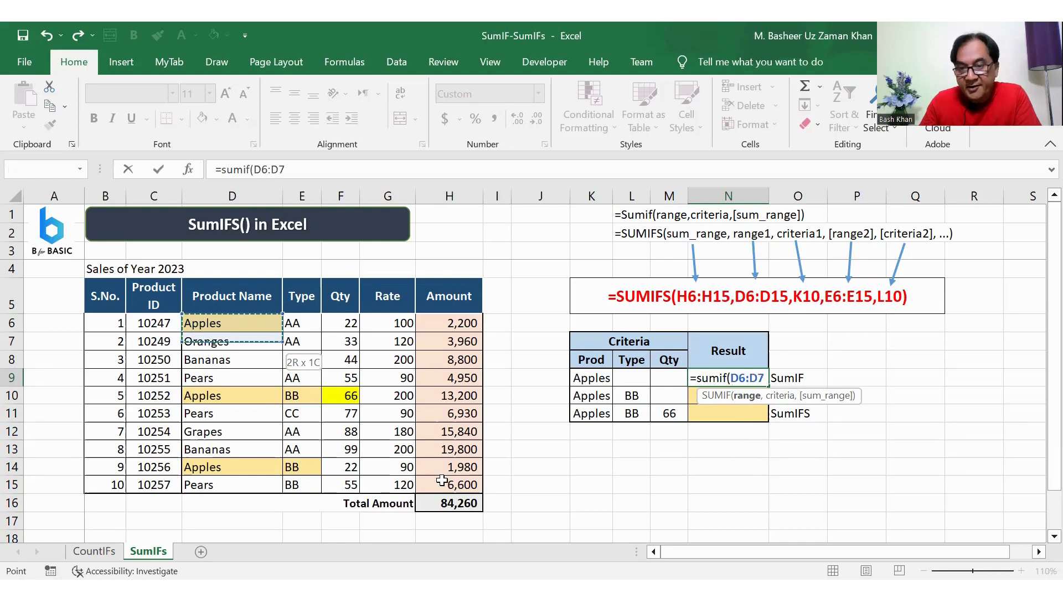
pyautogui.moveTo(442, 480); pyautogui.dragTo(442, 483)
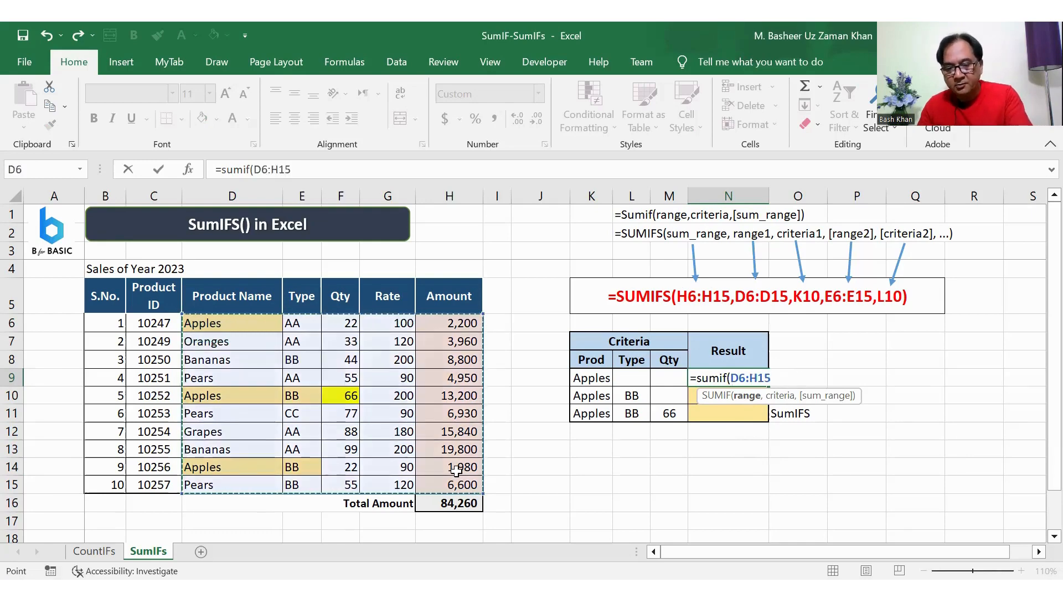
pyautogui.write(',')
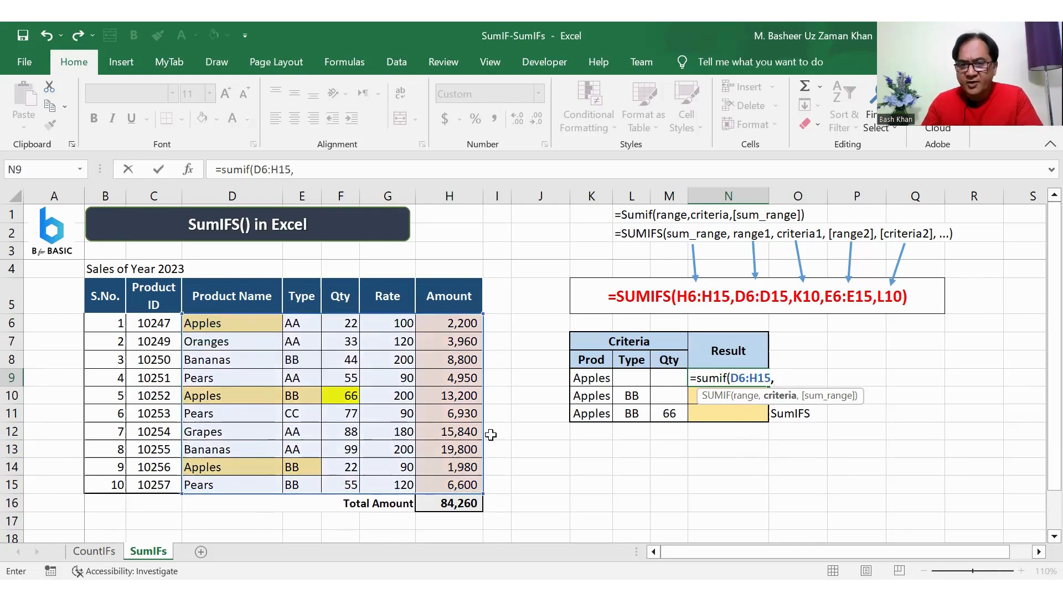
# Add K9 as the criterion and H6:H15 as the sum range, and complete the N9 formula.
pyautogui.click(591, 380)
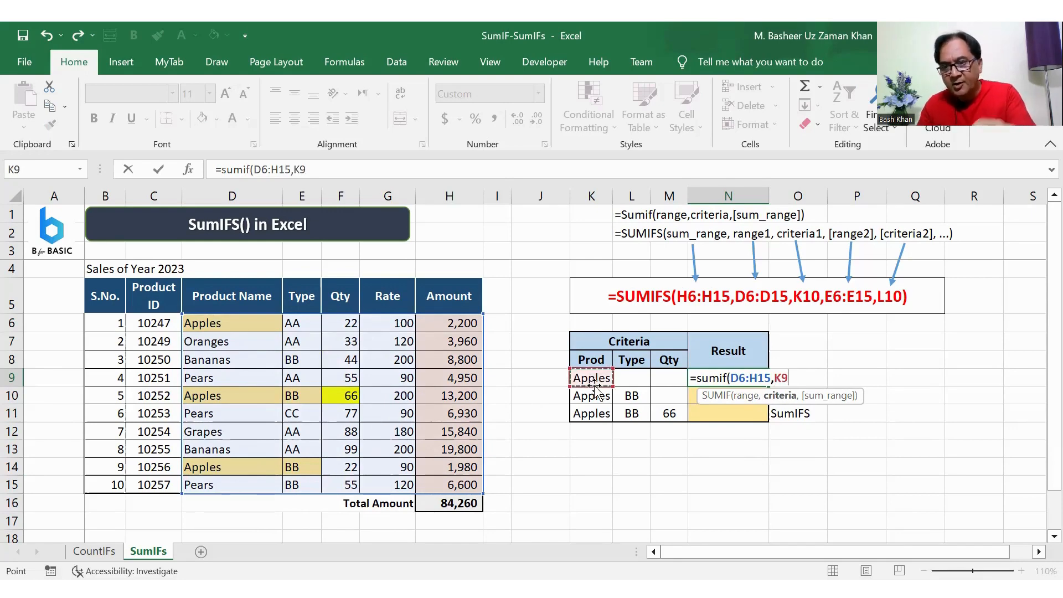
pyautogui.write(',')
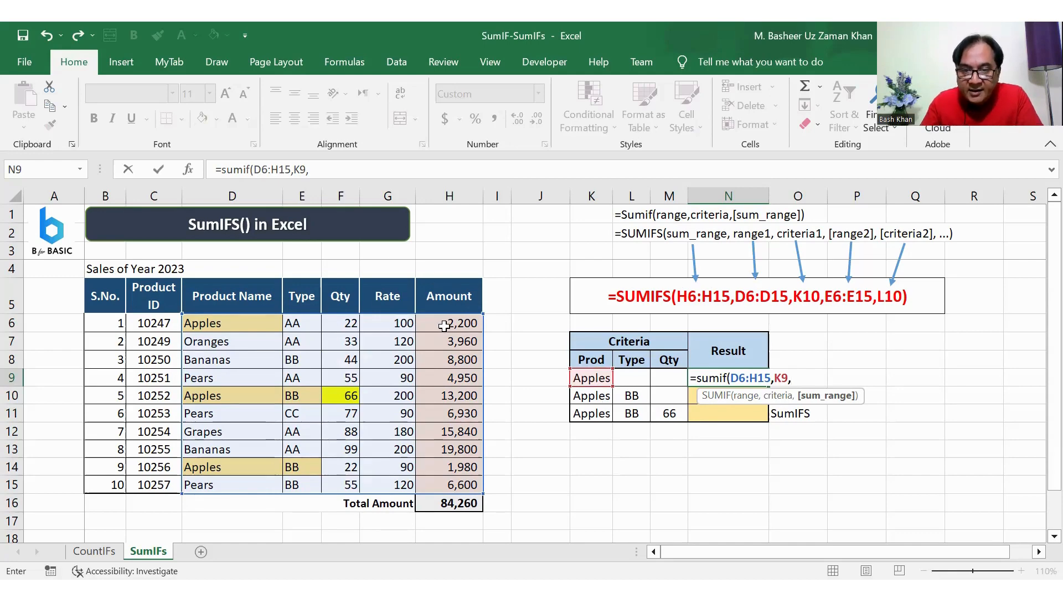
pyautogui.moveTo(444, 326); pyautogui.dragTo(446, 485)
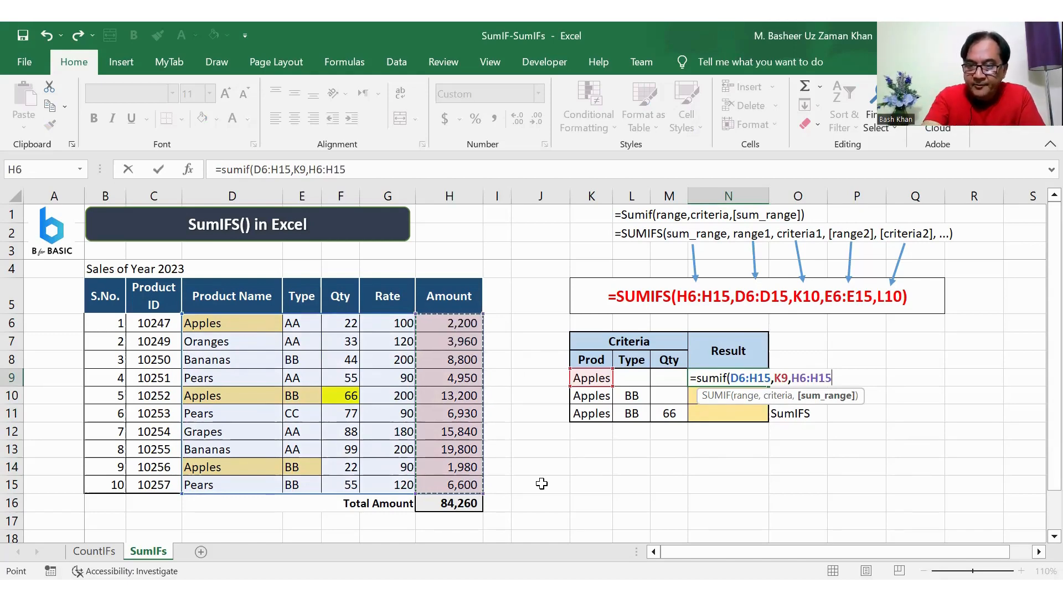
pyautogui.write(')')
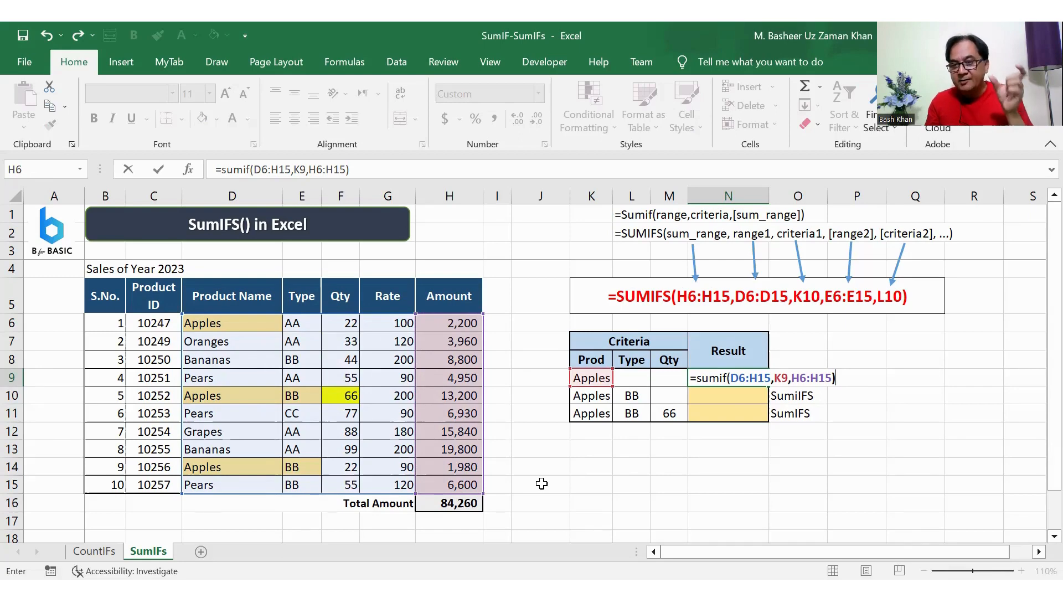
pyautogui.press('Return')
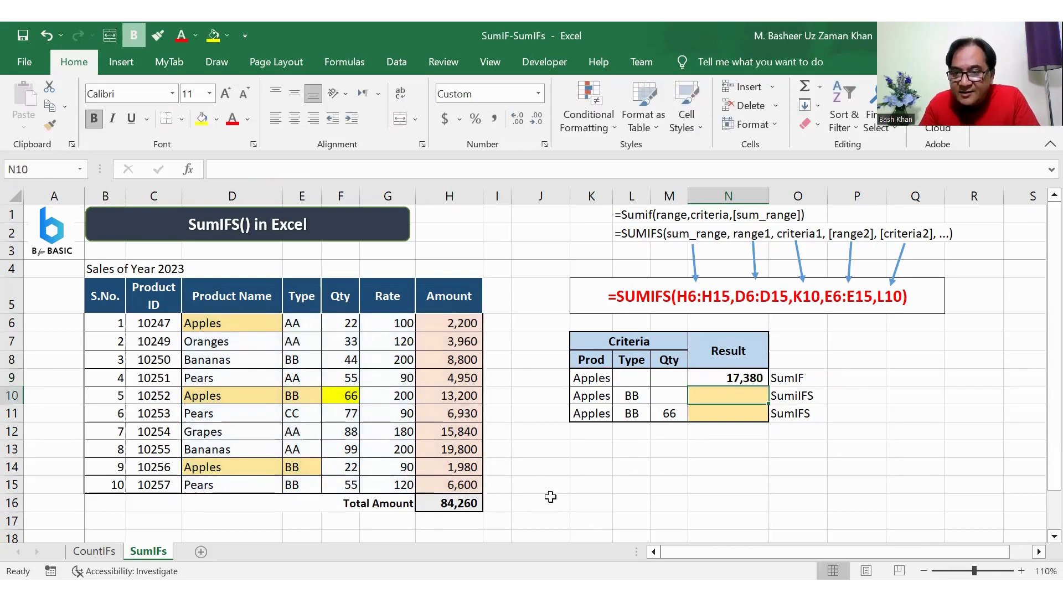
# Check the combined sum of the Apples amounts in H6, H10 and H14.
pyautogui.click(463, 325)
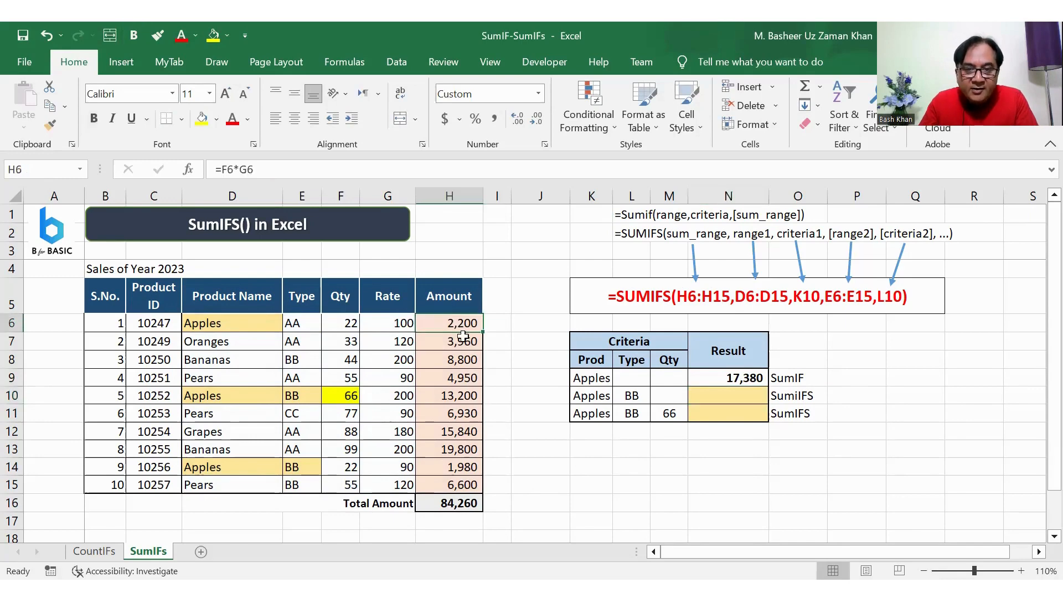
pyautogui.keyDown('ctrl'); pyautogui.click(451, 397); pyautogui.keyUp('ctrl')
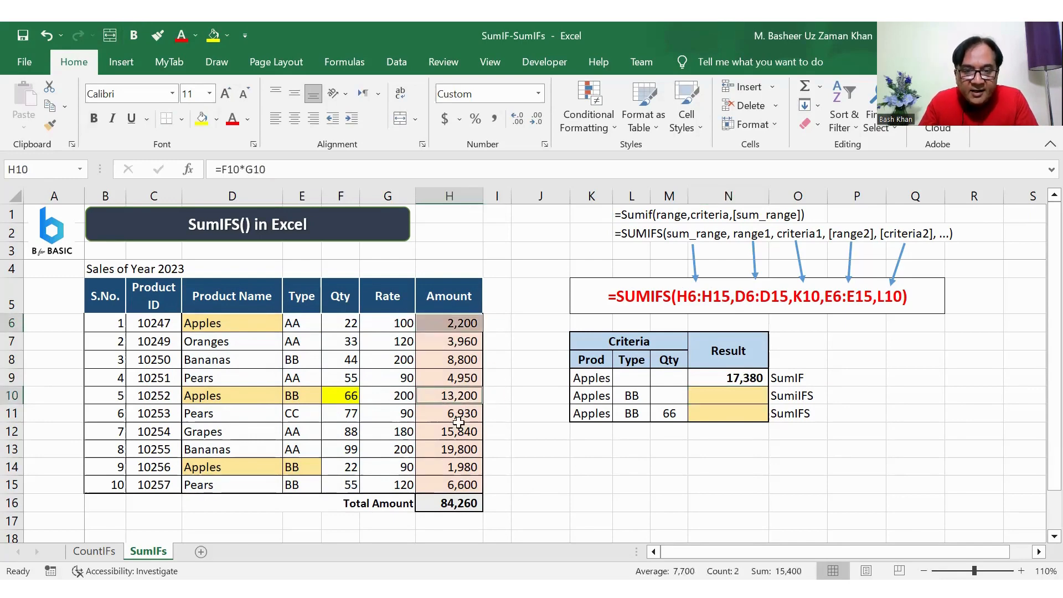
pyautogui.keyDown('ctrl'); pyautogui.click(460, 471); pyautogui.keyUp('ctrl')
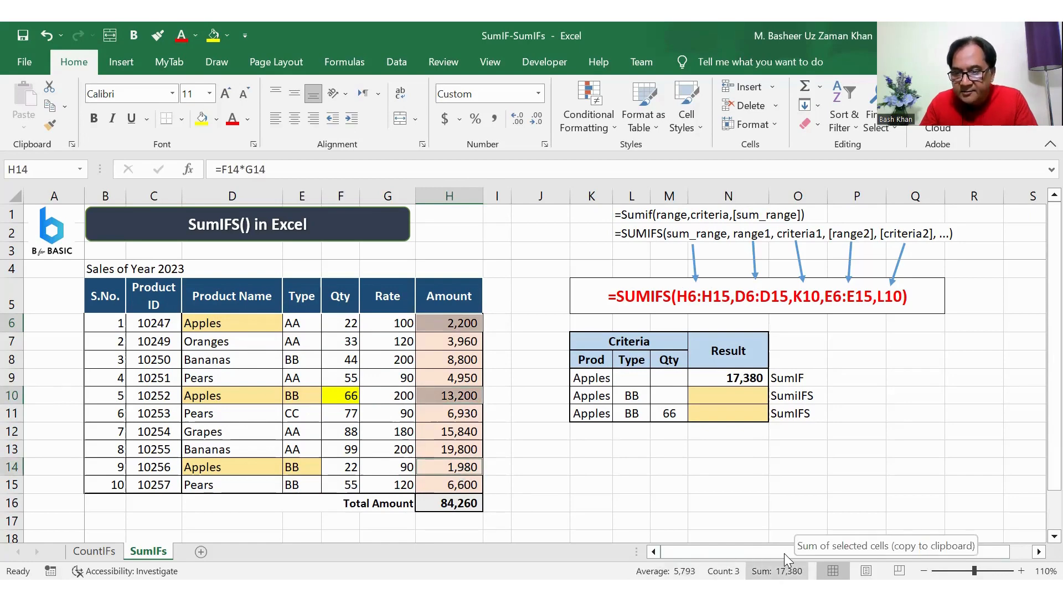
pyautogui.click(754, 486)
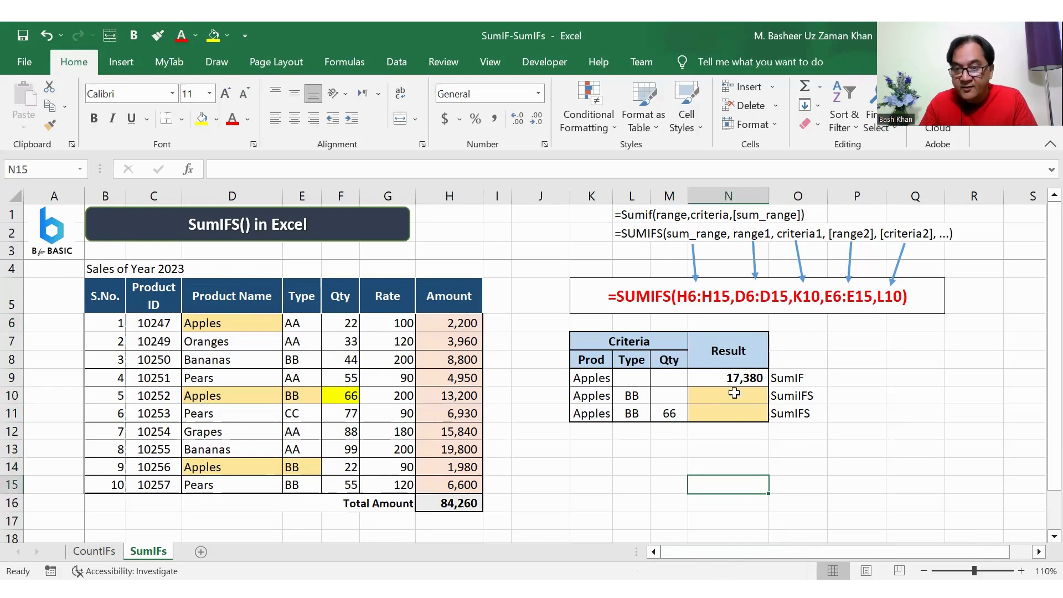
# Start a SUMIFS formula in N10 with H6:H15 as the sum range.
pyautogui.click(735, 400)
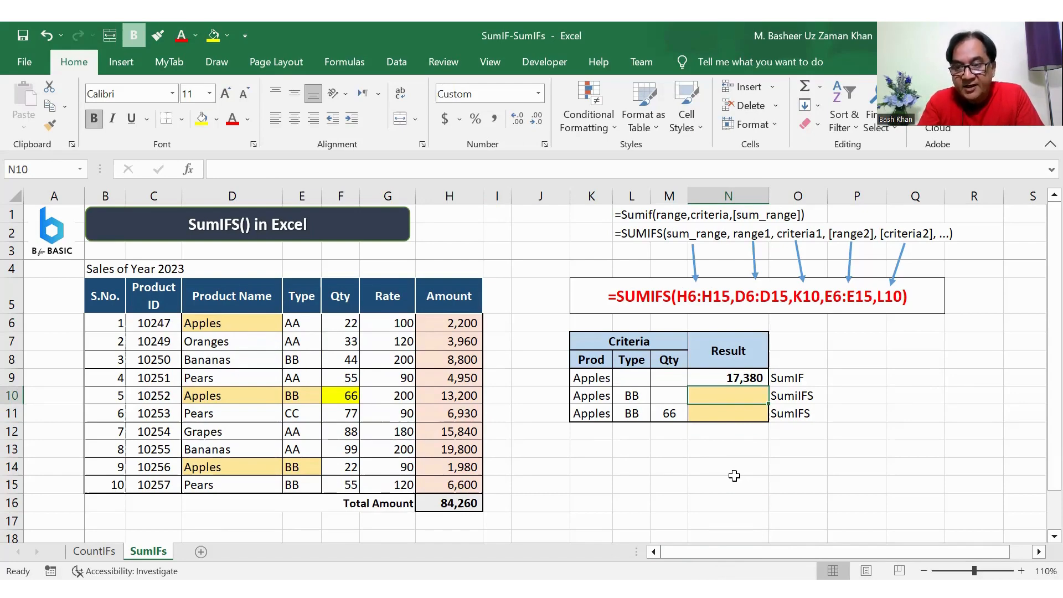
pyautogui.write('=')
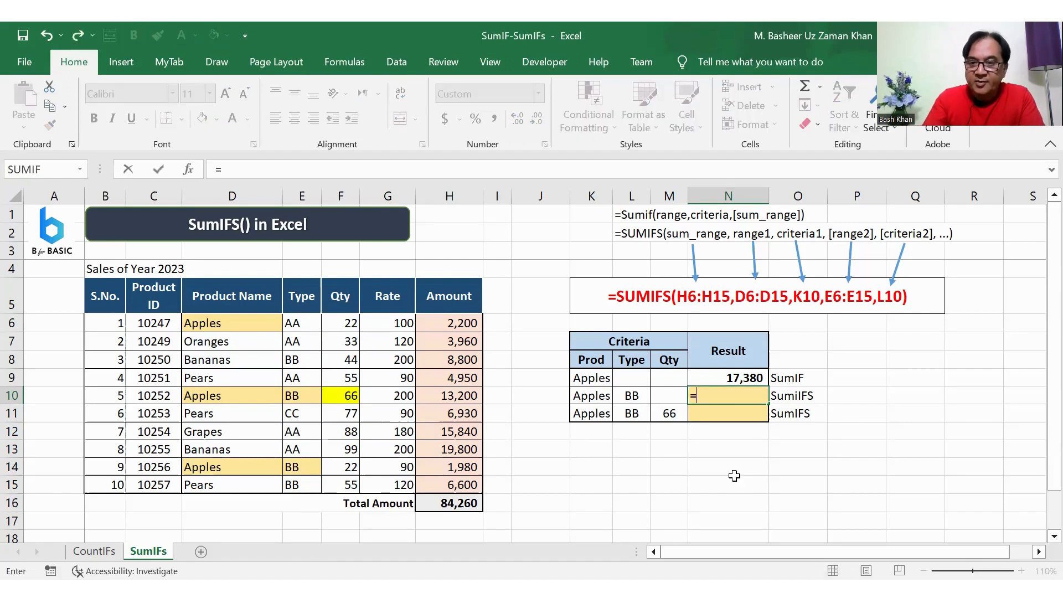
pyautogui.write('sumifs(')
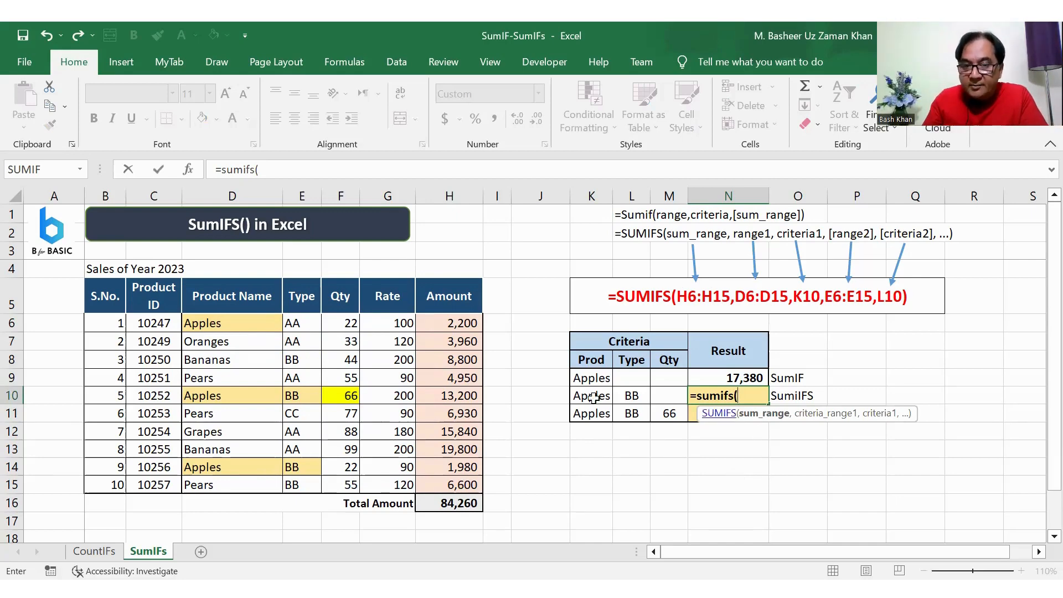
pyautogui.moveTo(453, 321); pyautogui.dragTo(468, 479)
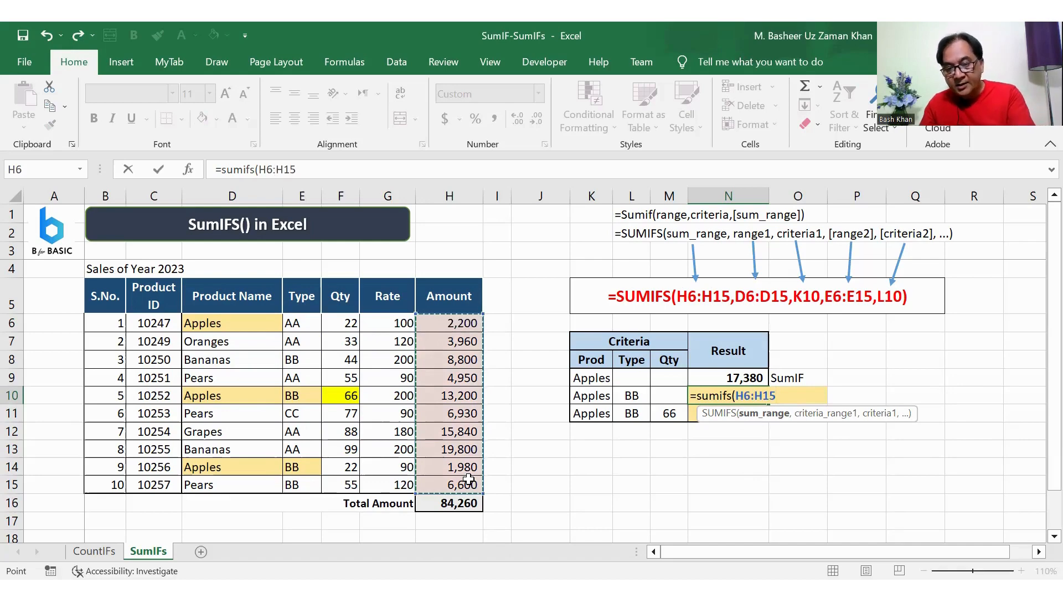
pyautogui.write(',')
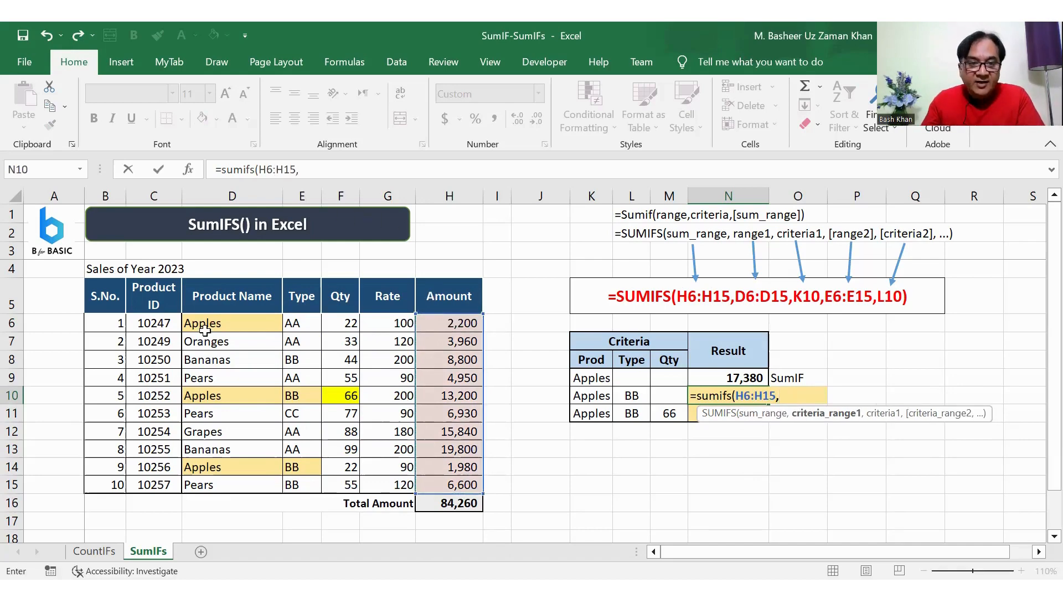
# Add product range D6:D15 with criterion K10 as the first condition of the N10 formula.
pyautogui.moveTo(208, 324); pyautogui.dragTo(220, 473)
pyautogui.write(',')
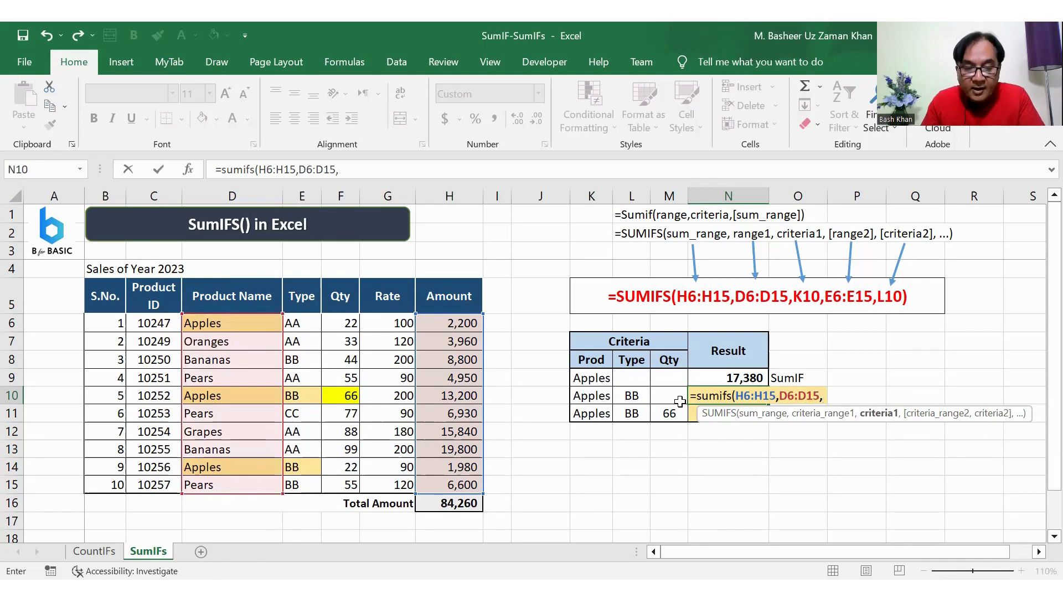
pyautogui.click(603, 396)
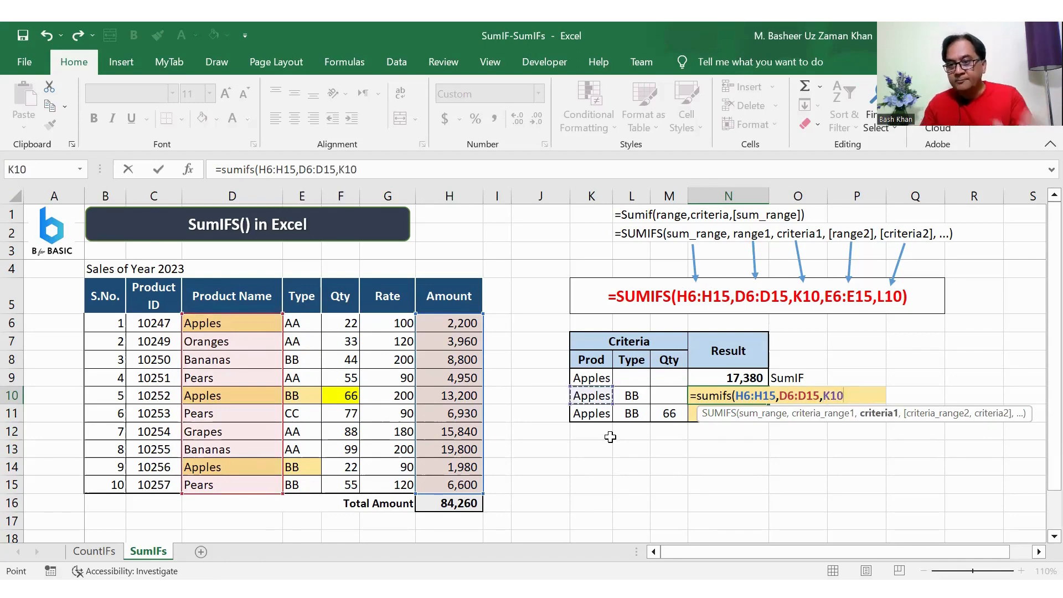
pyautogui.write(',')
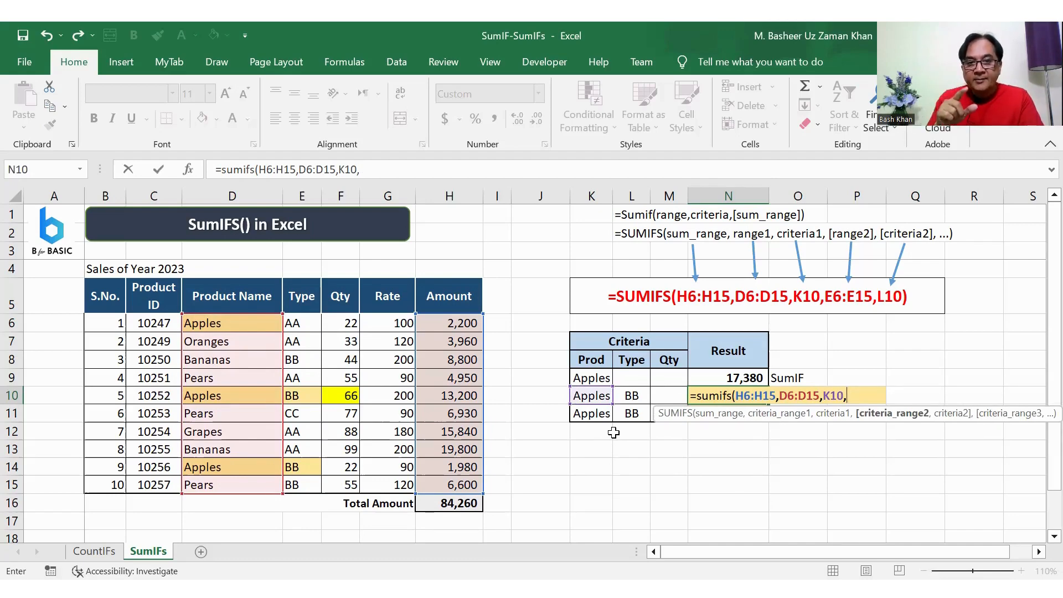
# Add type range E6:E15 with criterion L10 as the second condition and complete the N10 formula.
pyautogui.click(305, 322)
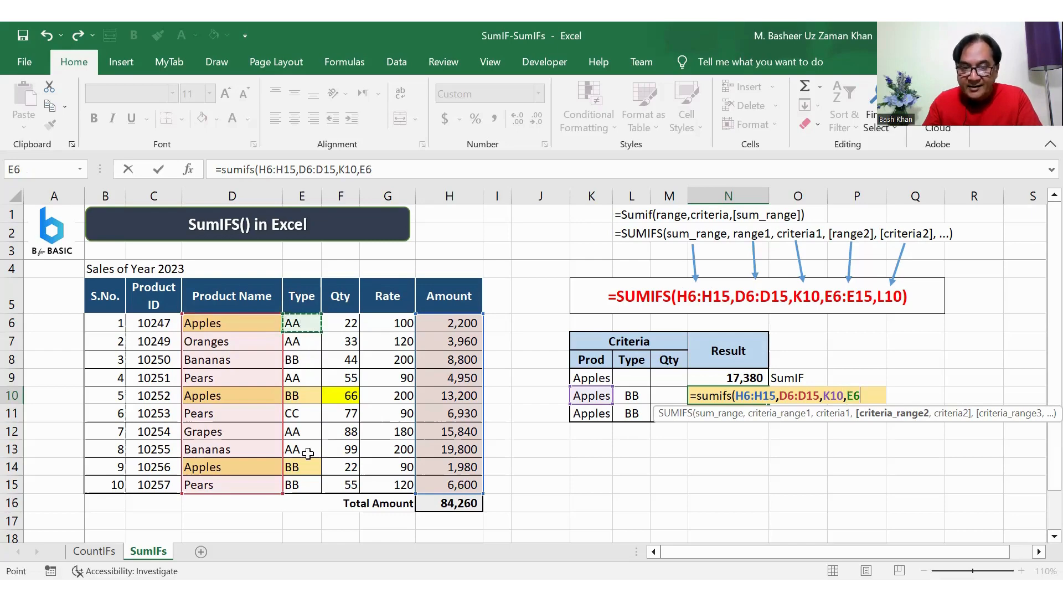
pyautogui.keyDown('shift'); pyautogui.click(308, 480); pyautogui.keyUp('shift')
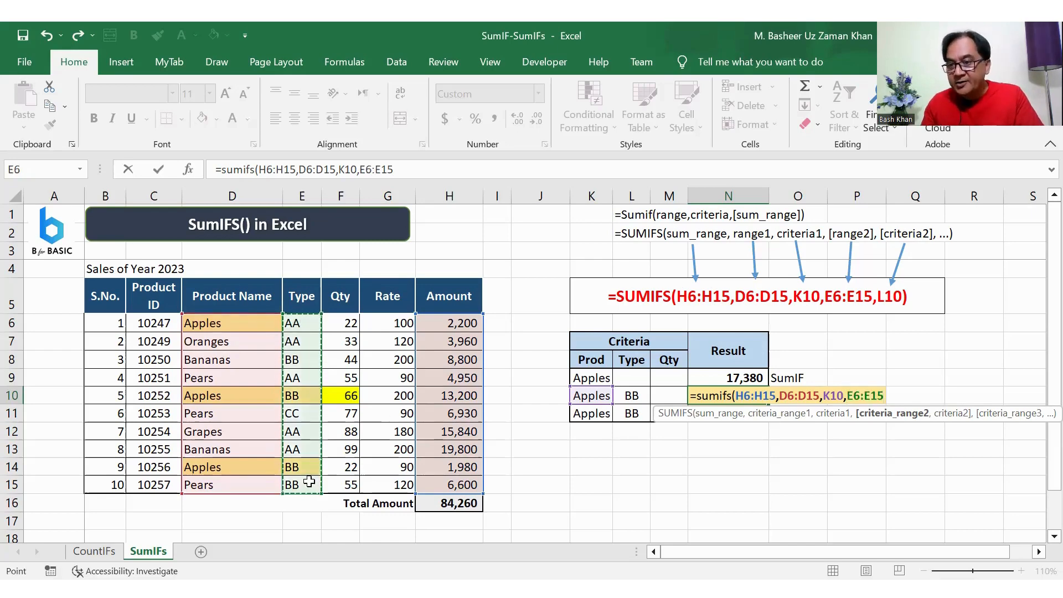
pyautogui.write(',')
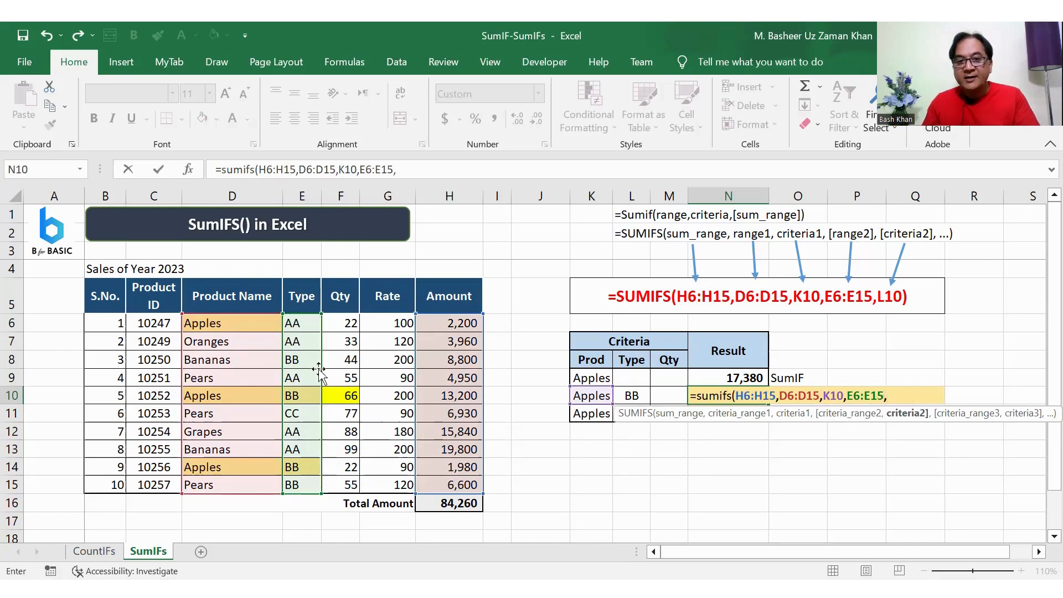
pyautogui.click(636, 395)
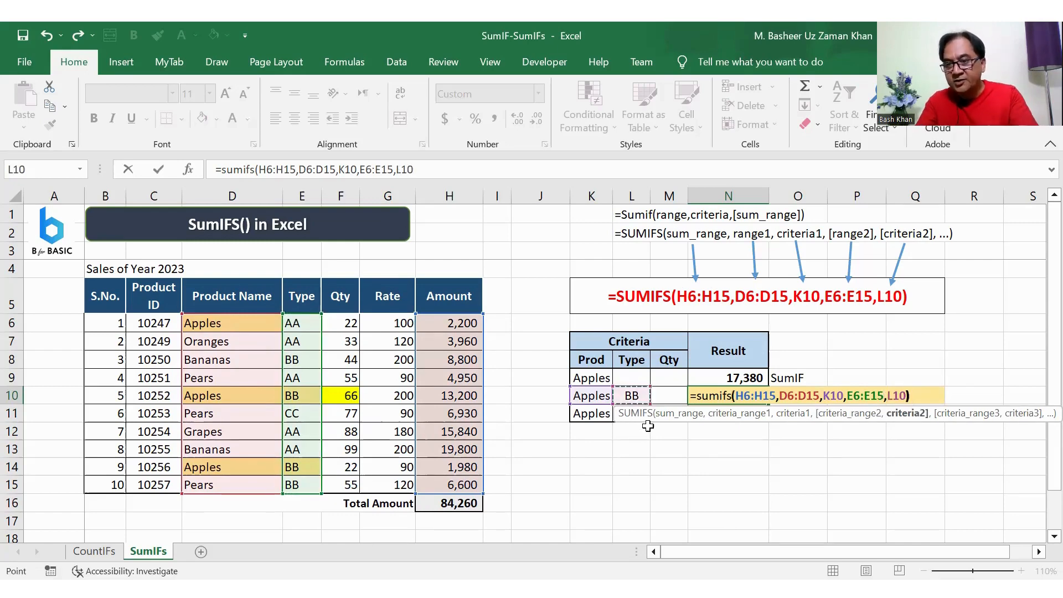
pyautogui.write(')')
pyautogui.press('Return')
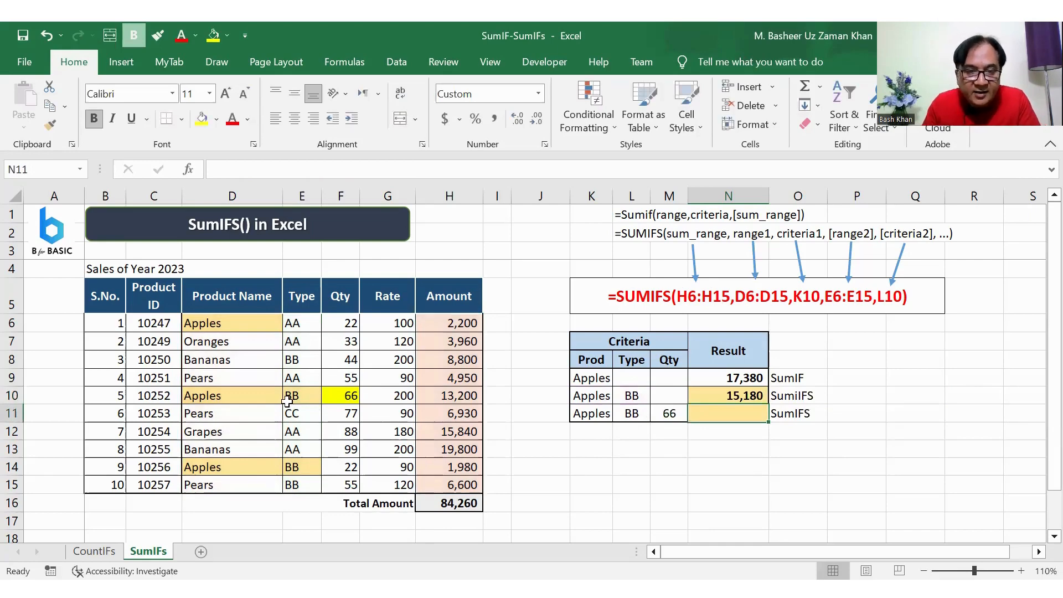
# Check the combined sum of the type BB Apples amounts in H10 and H14.
pyautogui.click(439, 396)
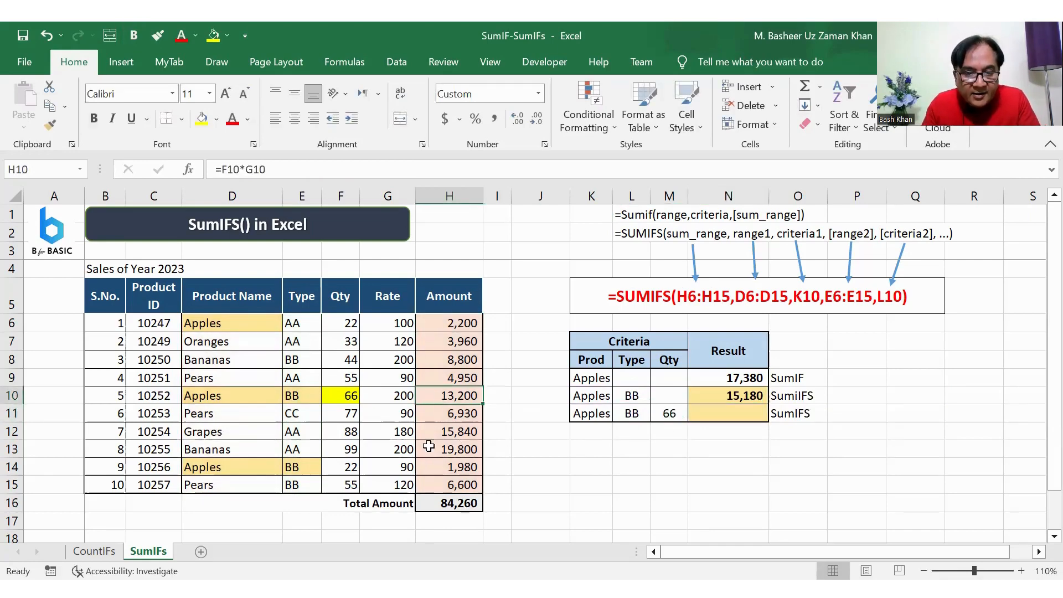
pyautogui.keyDown('ctrl'); pyautogui.click(464, 467); pyautogui.keyUp('ctrl')
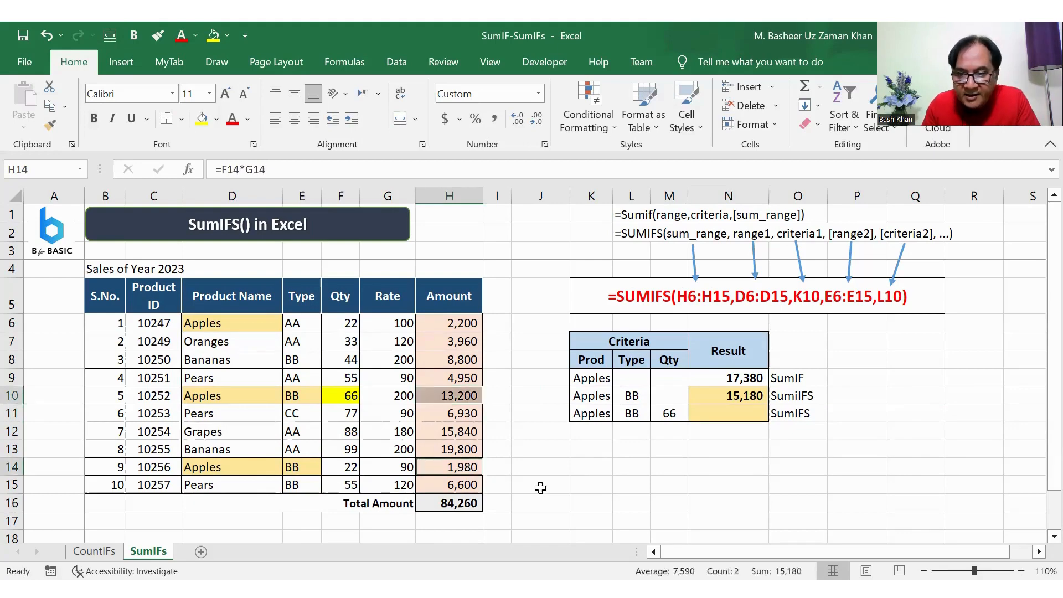
pyautogui.click(708, 479)
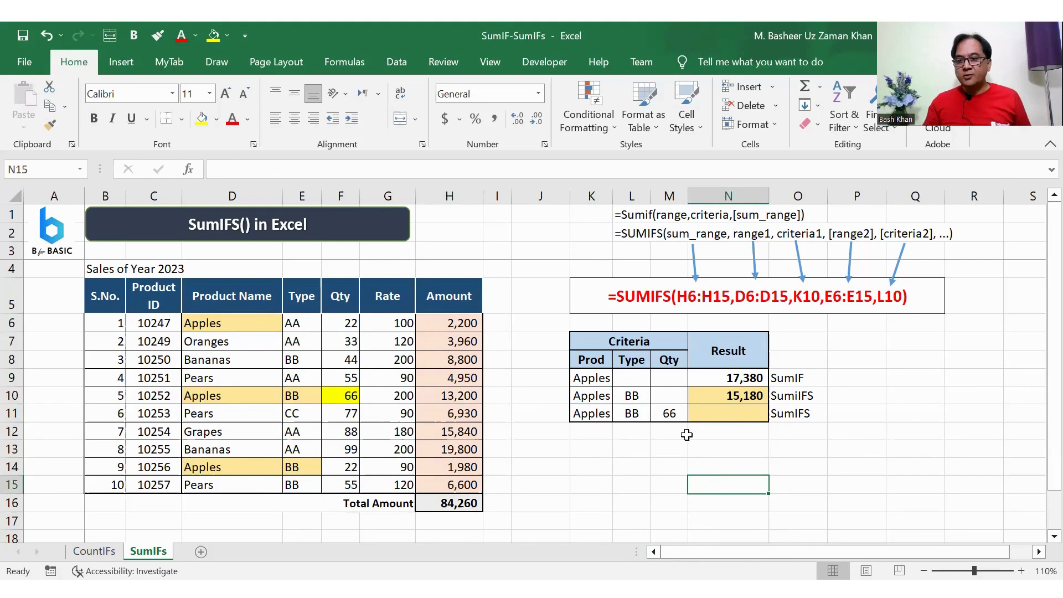
# Start a SUMIFS formula in N11 with the amounts in H6:H15 as the sum range.
pyautogui.click(714, 414)
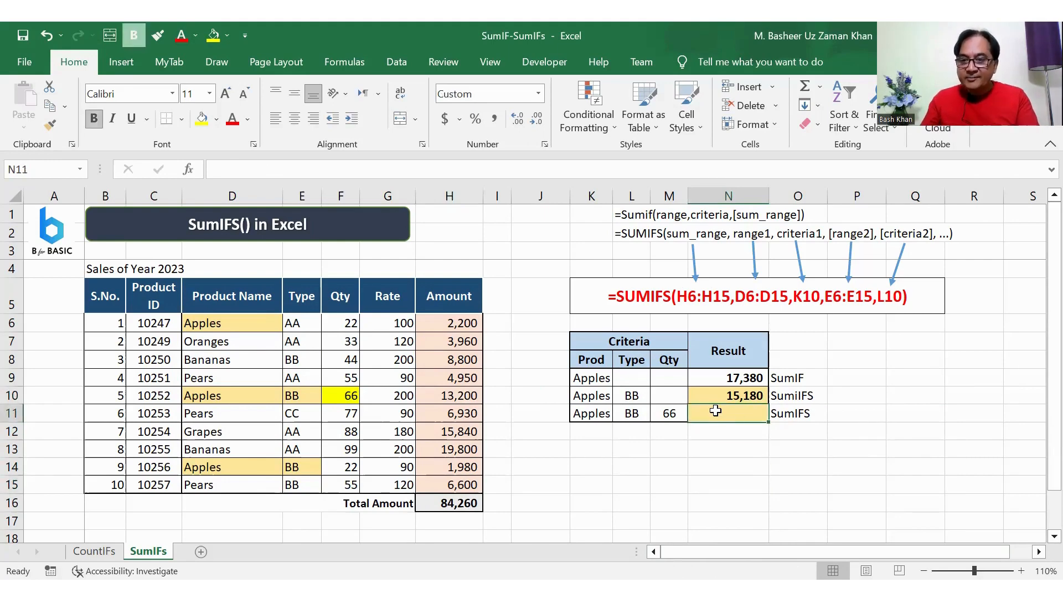
pyautogui.write('=')
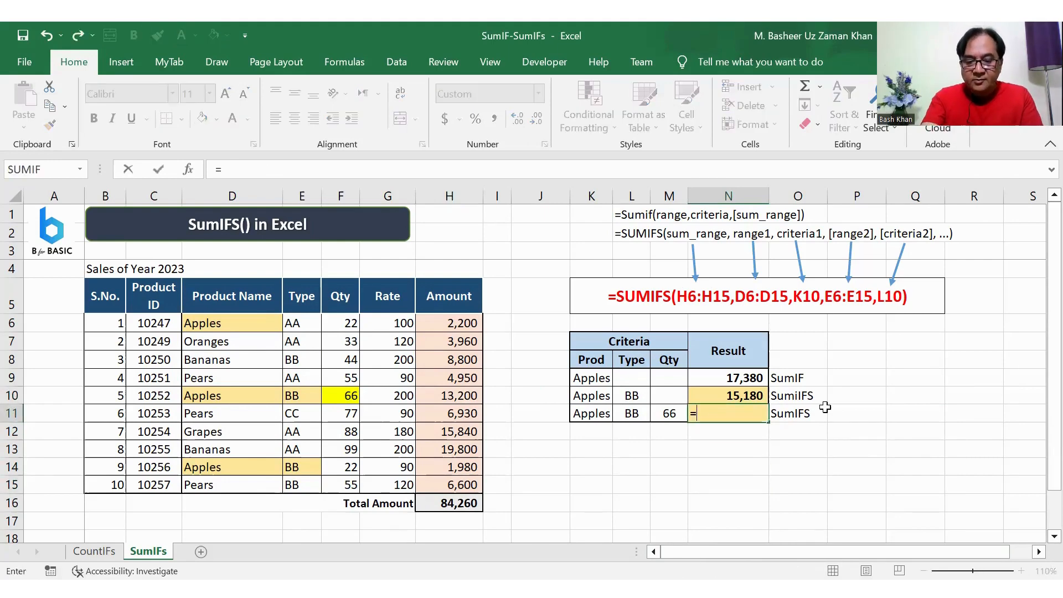
pyautogui.write('sumifs(')
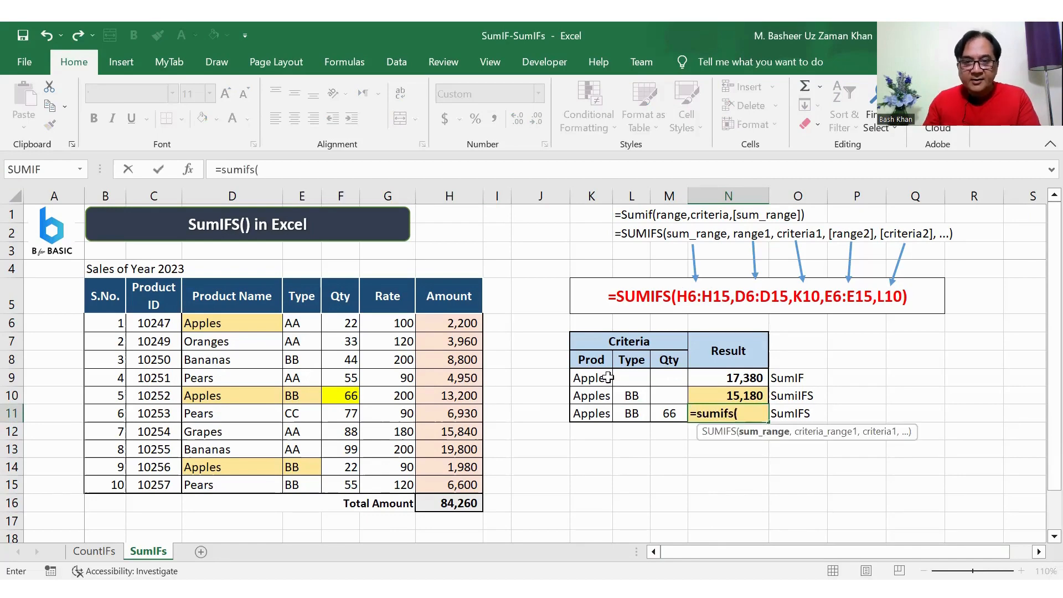
pyautogui.moveTo(455, 325); pyautogui.dragTo(475, 482)
pyautogui.write(',')
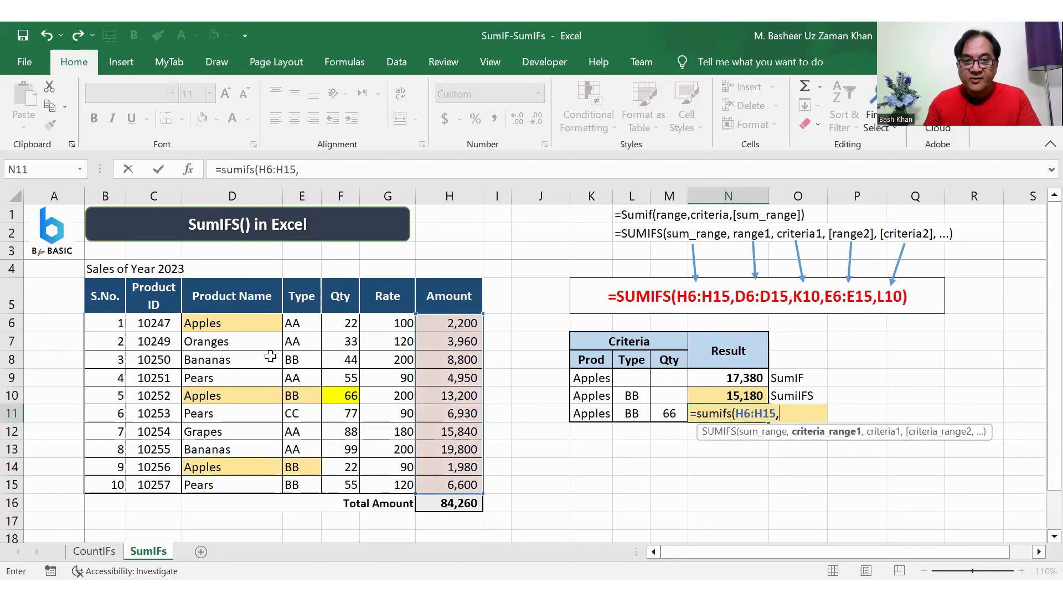
# Add product range D6:D15 with criterion K11 as the first condition of the N11 formula.
pyautogui.moveTo(254, 326); pyautogui.dragTo(248, 490)
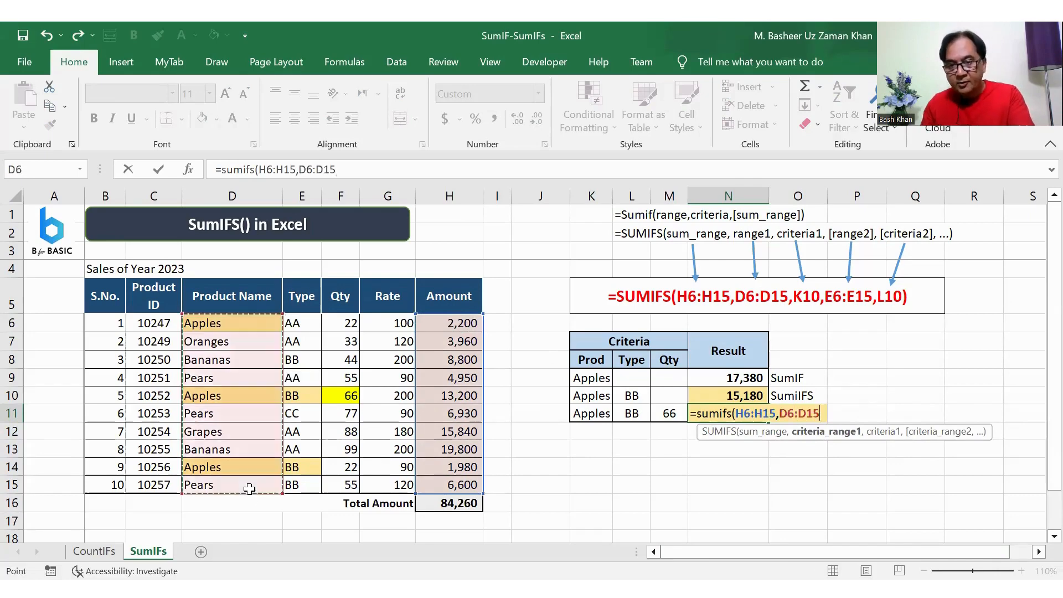
pyautogui.write(',')
pyautogui.click(586, 419)
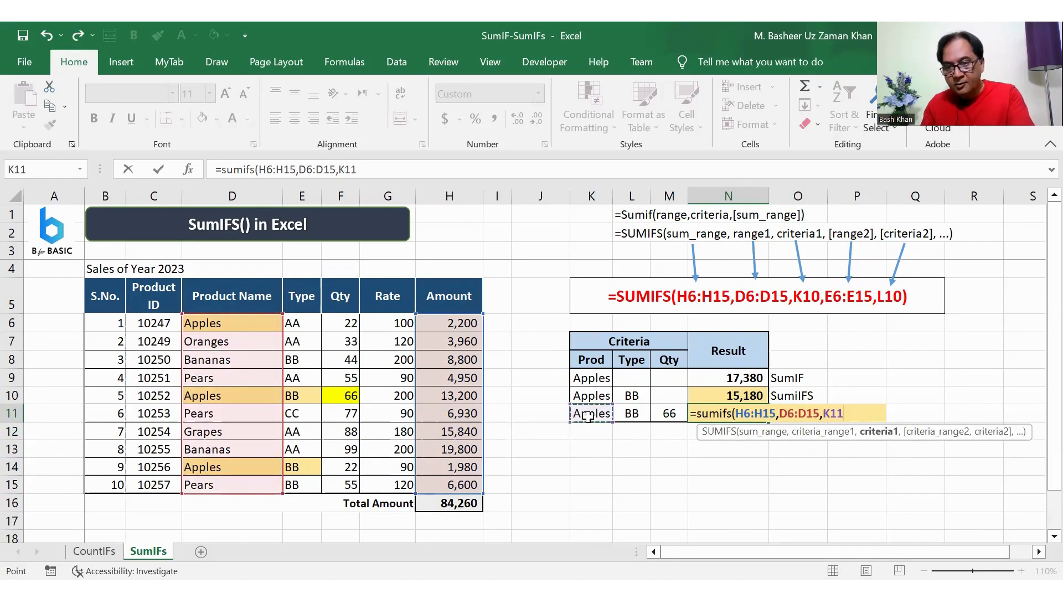
pyautogui.write(',')
# Add type range E6:E15 with criterion L11 as the second condition of the N11 formula.
pyautogui.moveTo(302, 322); pyautogui.dragTo(305, 482)
pyautogui.write(',')
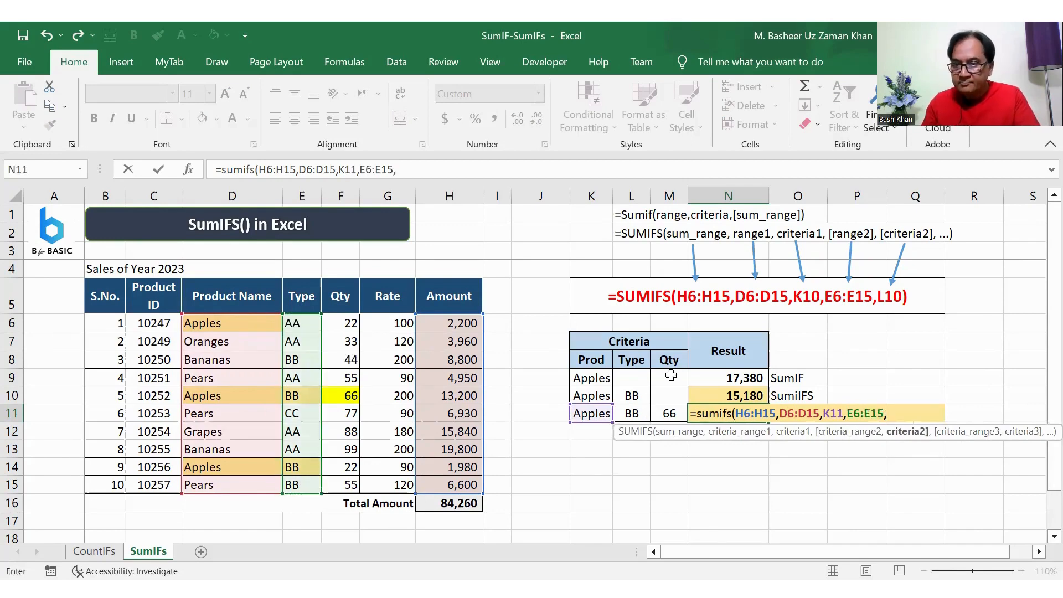
pyautogui.click(639, 414)
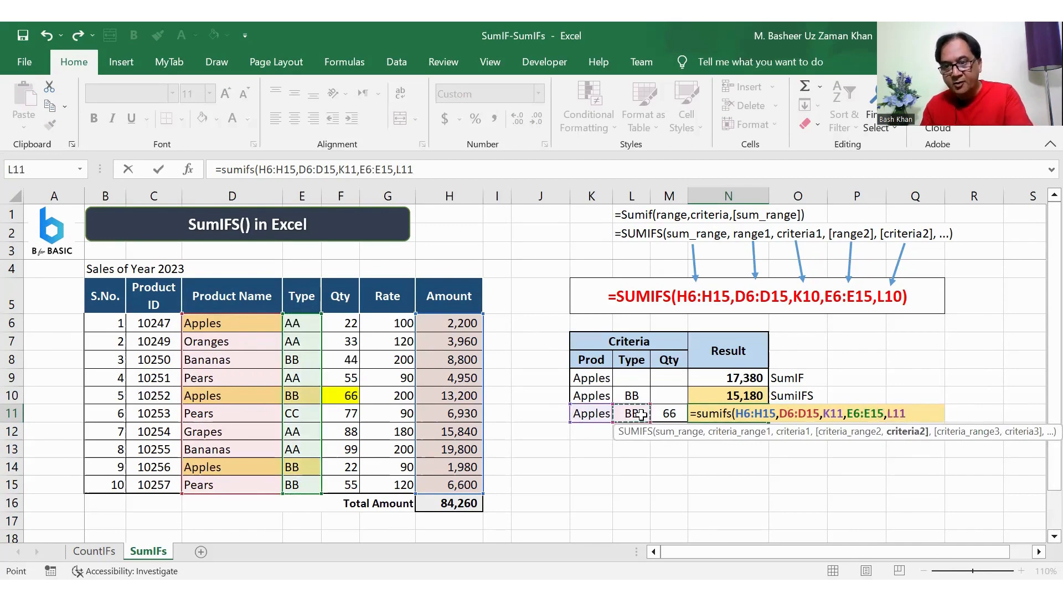
pyautogui.write(',')
# Add quantity range F6:F15 with criterion M11 as the third condition and complete the N11 formula.
pyautogui.moveTo(354, 325); pyautogui.dragTo(355, 487)
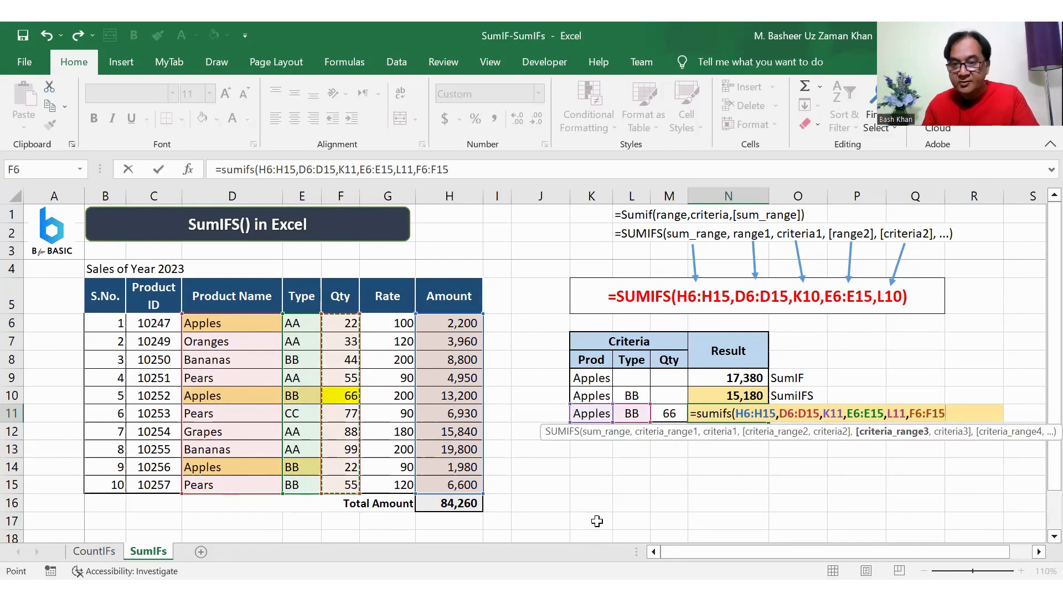
pyautogui.write(',')
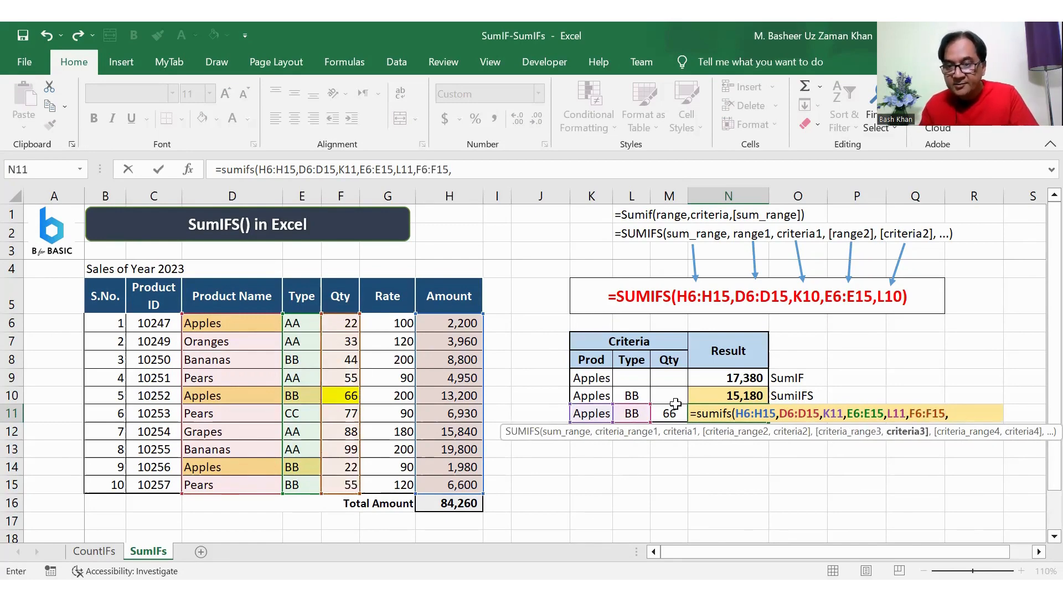
pyautogui.click(672, 409)
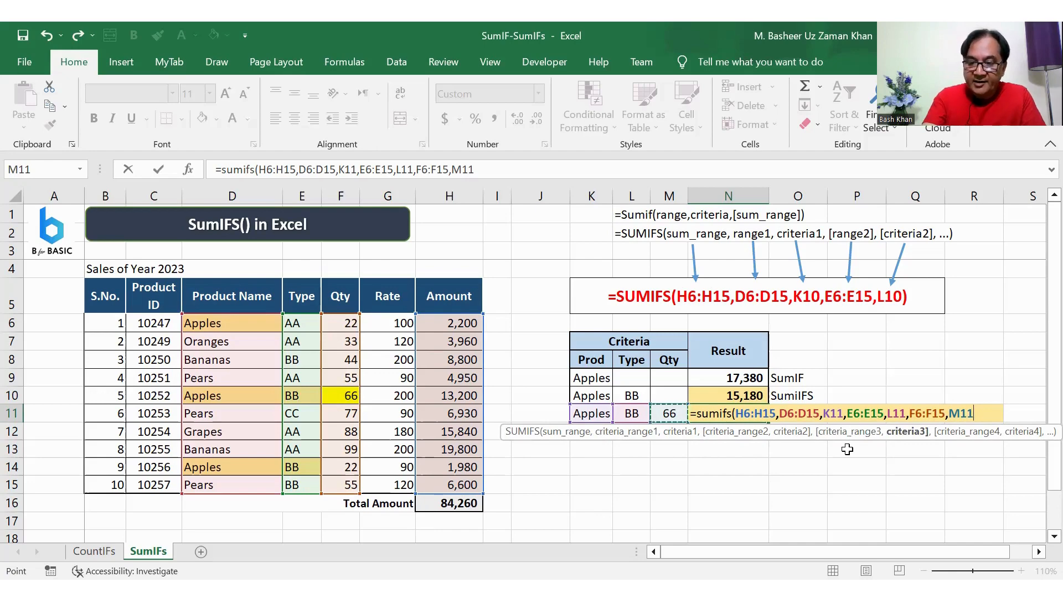
pyautogui.press('Return')
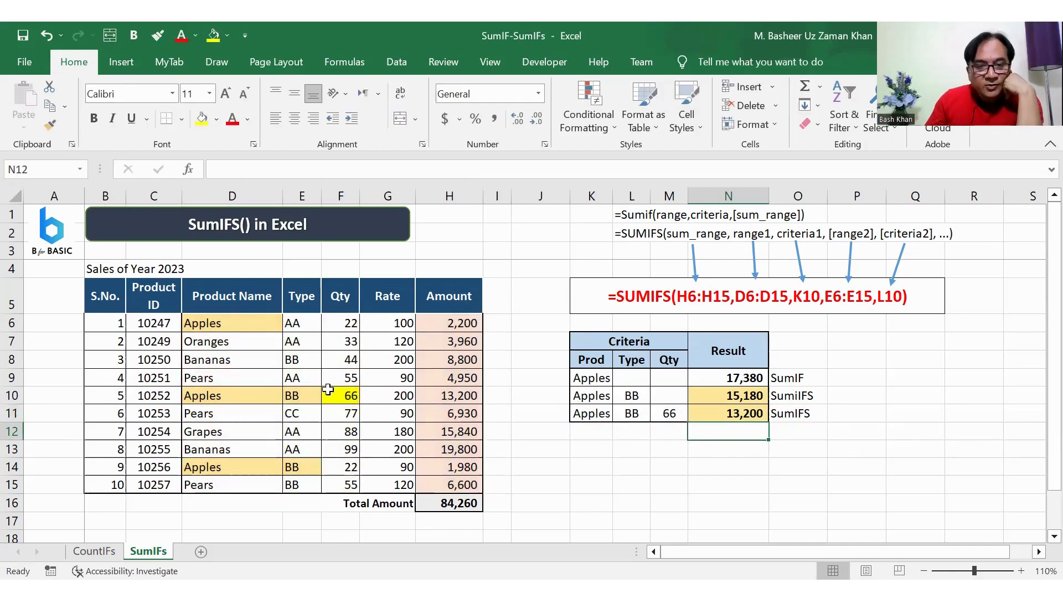
# Check the N11 result against the product, type and amount of the type BB Apples record in row 10.
pyautogui.click(219, 398)
pyautogui.click(299, 395)
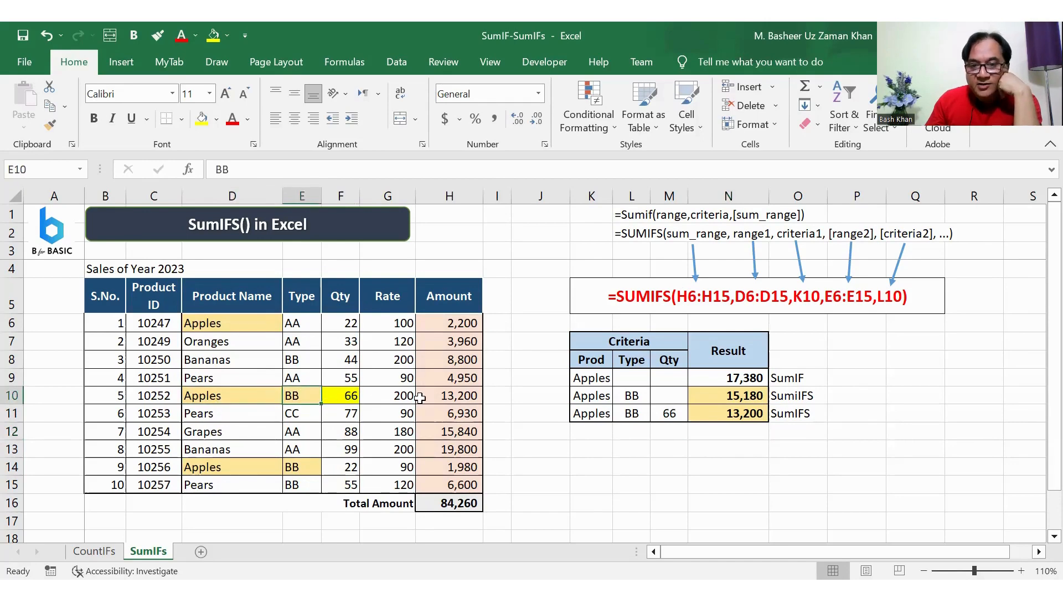
pyautogui.click(443, 395)
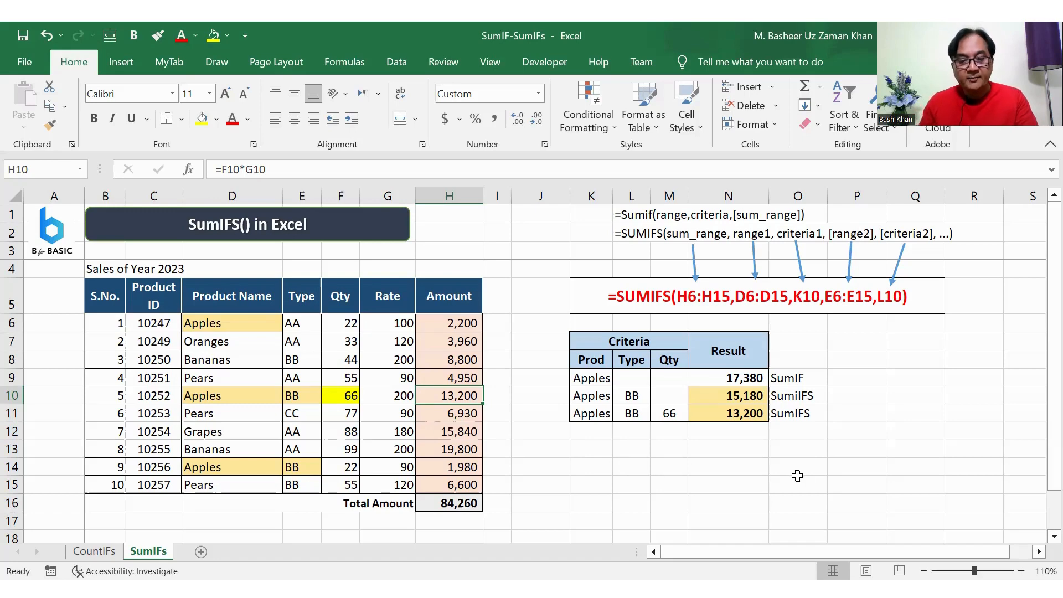
pyautogui.hotkey('alt', 'r')
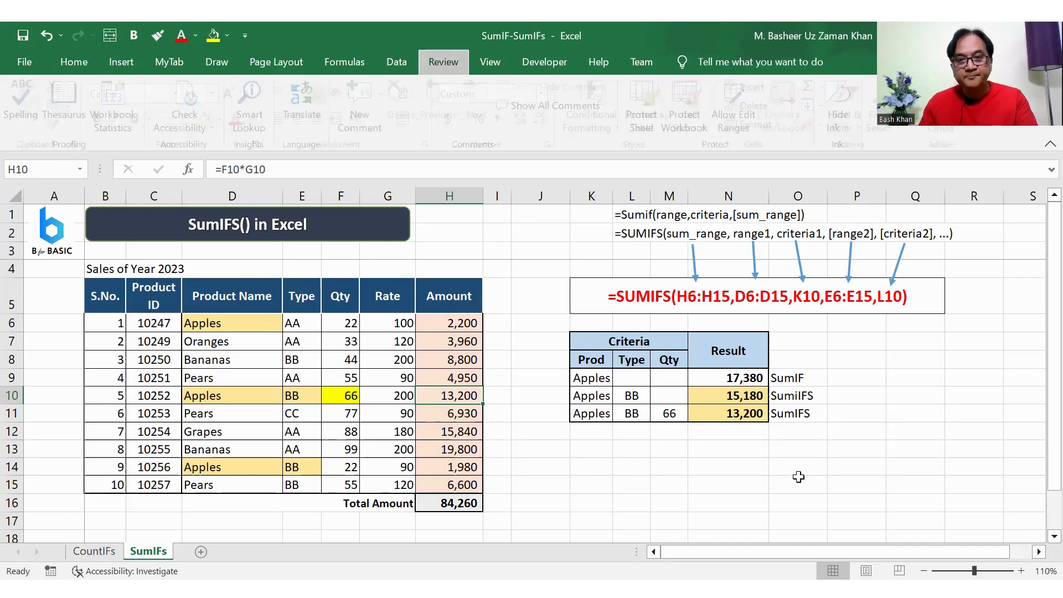